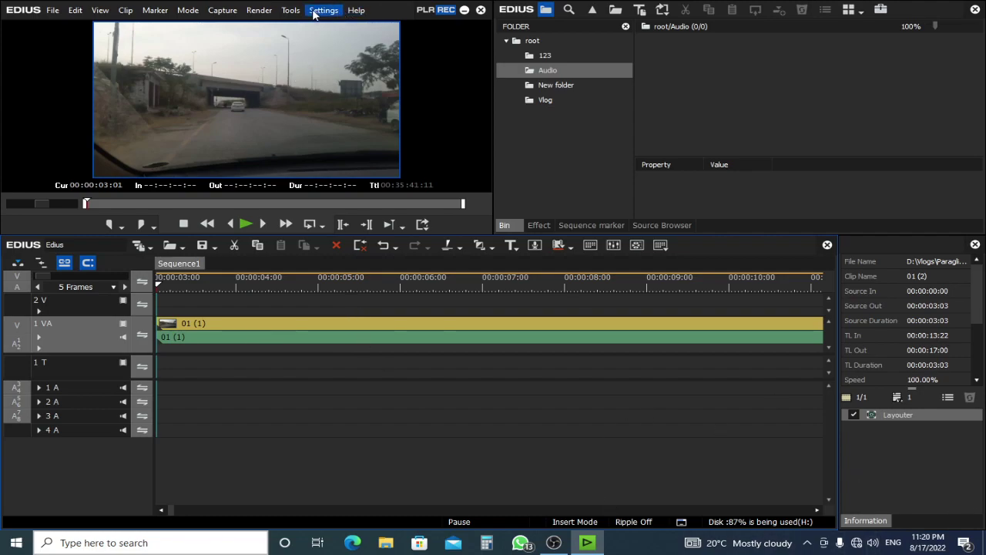
Play the sequence from 00:00:04:07 and park the playhead at 00:00:04:16
drag(278, 284, 257, 323)
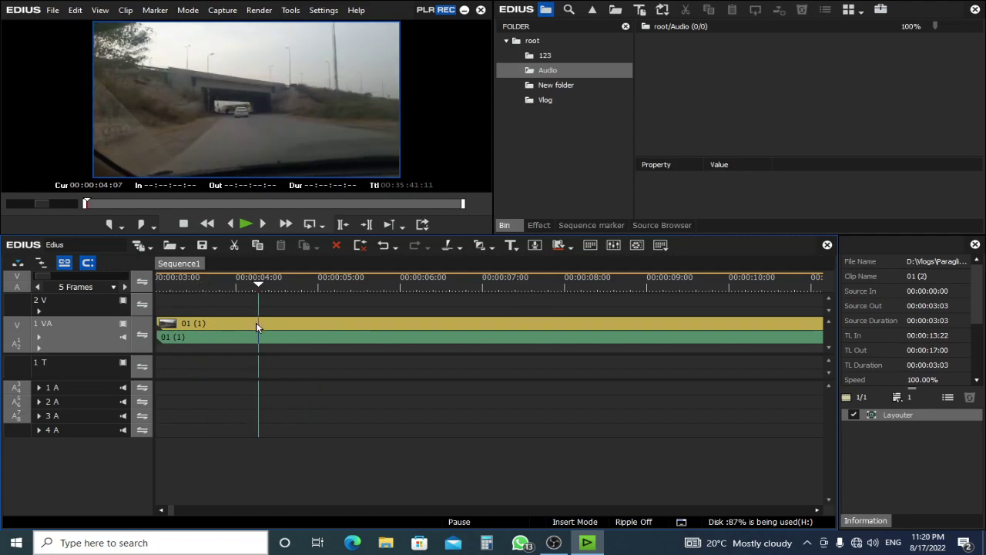
key(space)
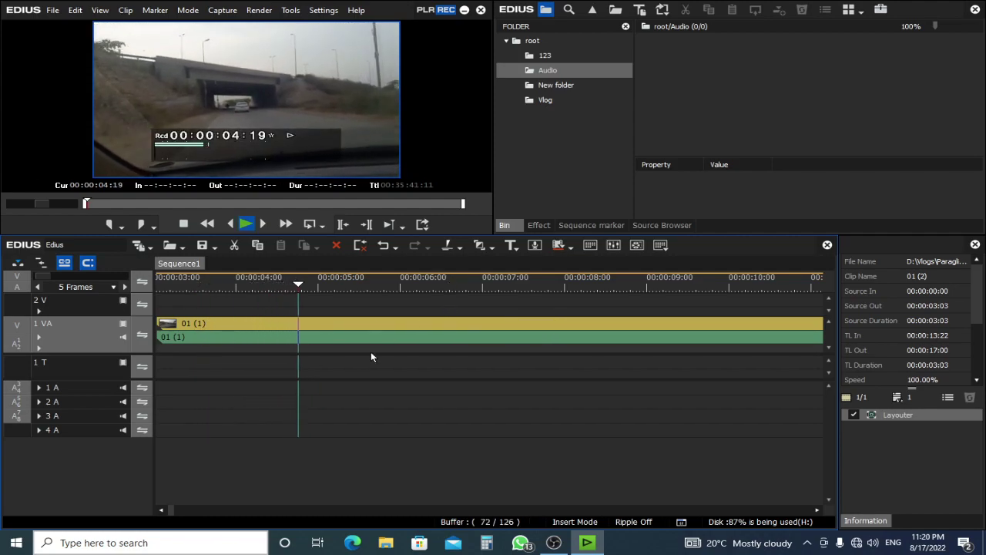
mouse_move(347, 286)
mouse_down()
mouse_move(365, 293)
mouse_move(334, 286)
mouse_move(639, 290)
mouse_move(162, 290)
mouse_move(472, 292)
mouse_move(248, 290)
mouse_move(337, 290)
mouse_up()
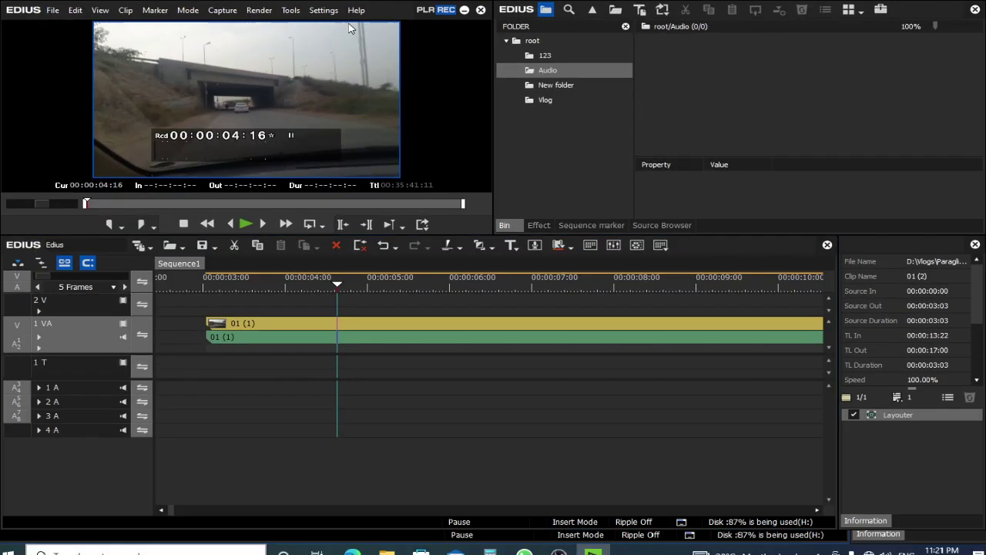
Turn off checking for online EDIUS updates in the application's System Settings
click(323, 14)
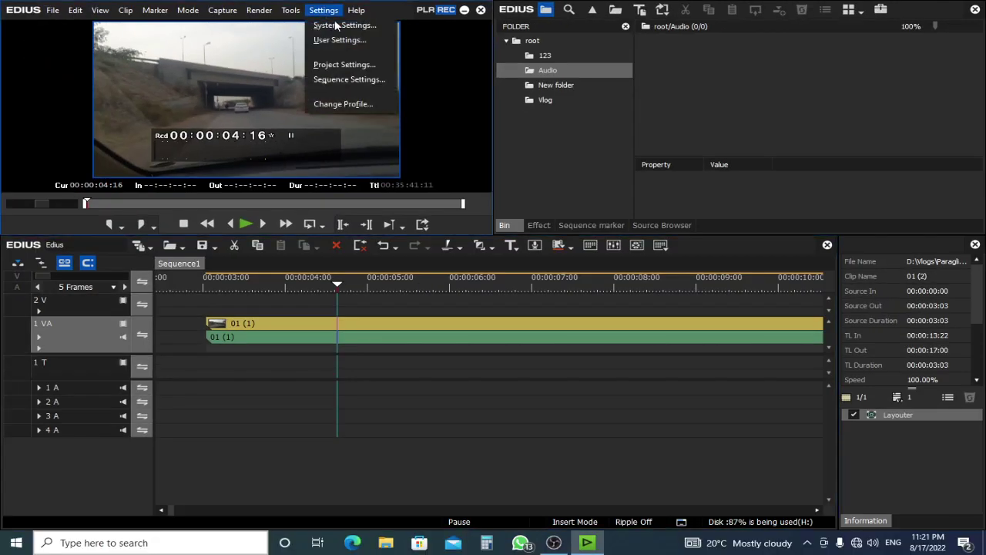
click(388, 28)
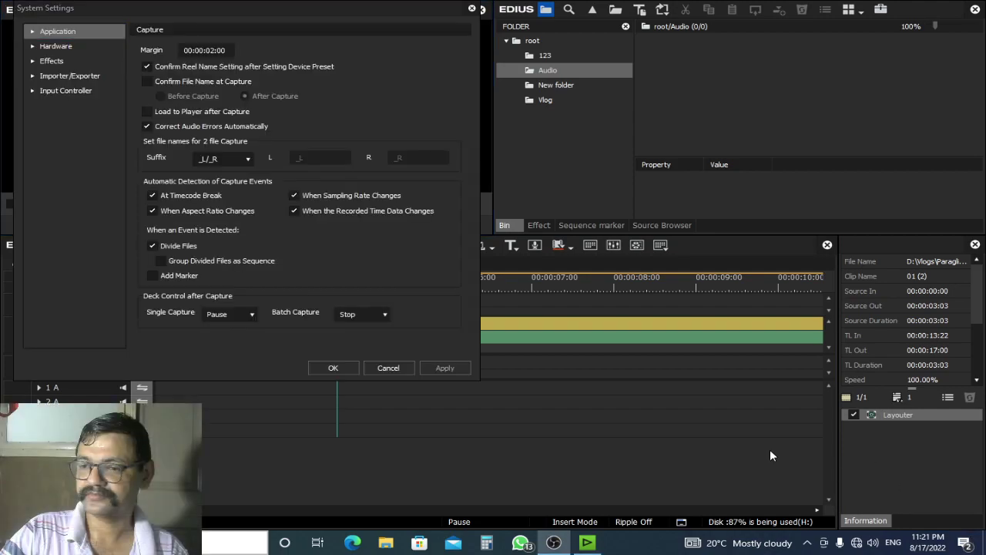
click(34, 31)
click(75, 49)
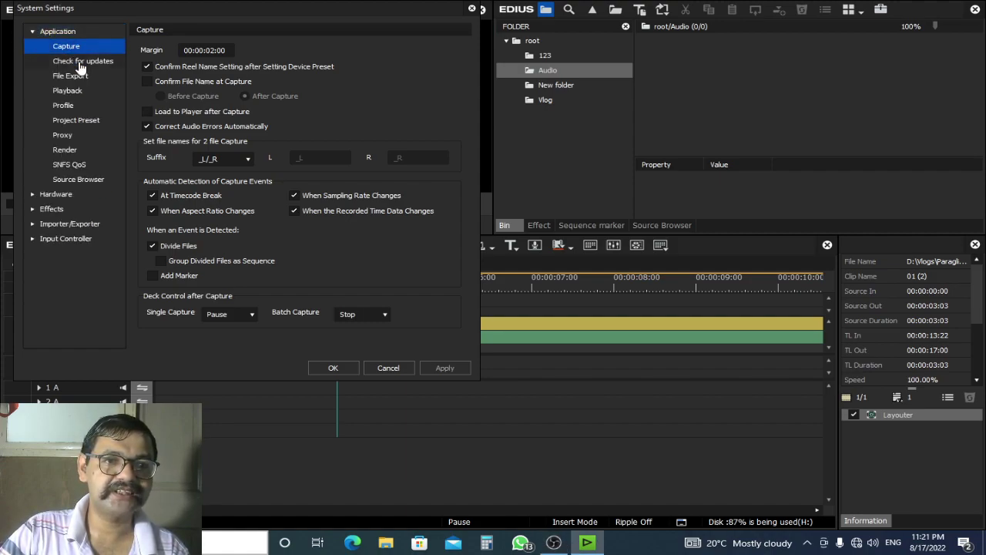
click(80, 60)
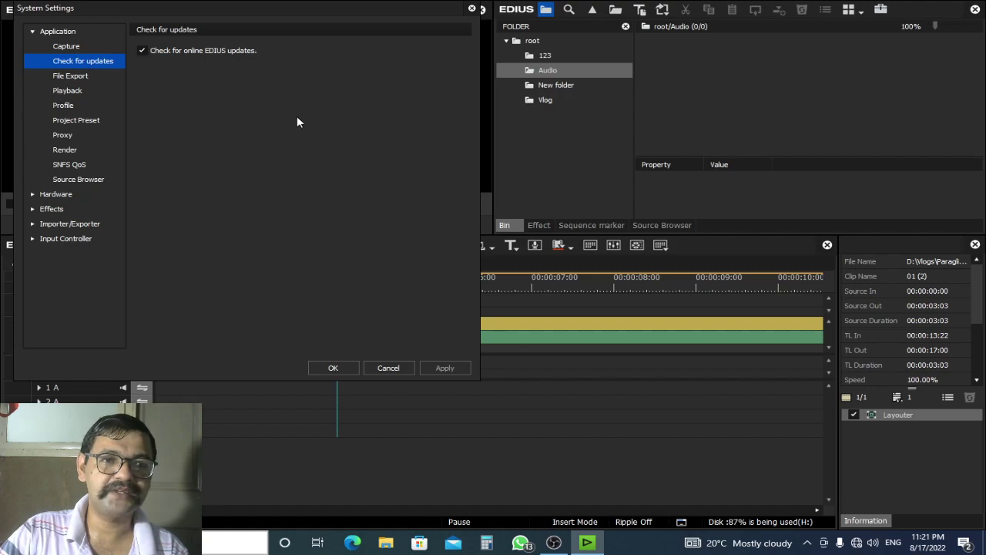
click(142, 50)
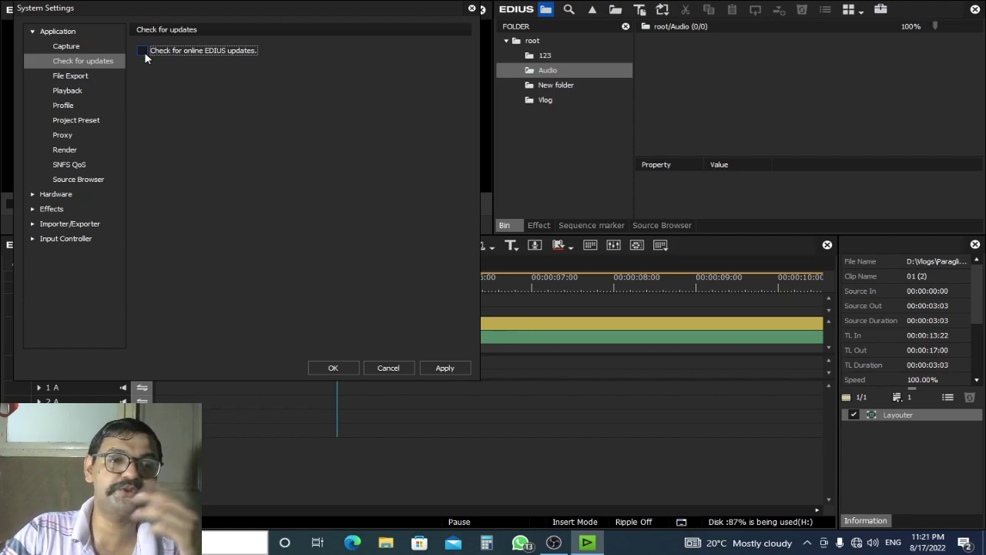
Review the remaining Application pages of System Settings, from File Export to Source Browser, plus the Hardware device preset and preview device pages
click(81, 78)
click(85, 94)
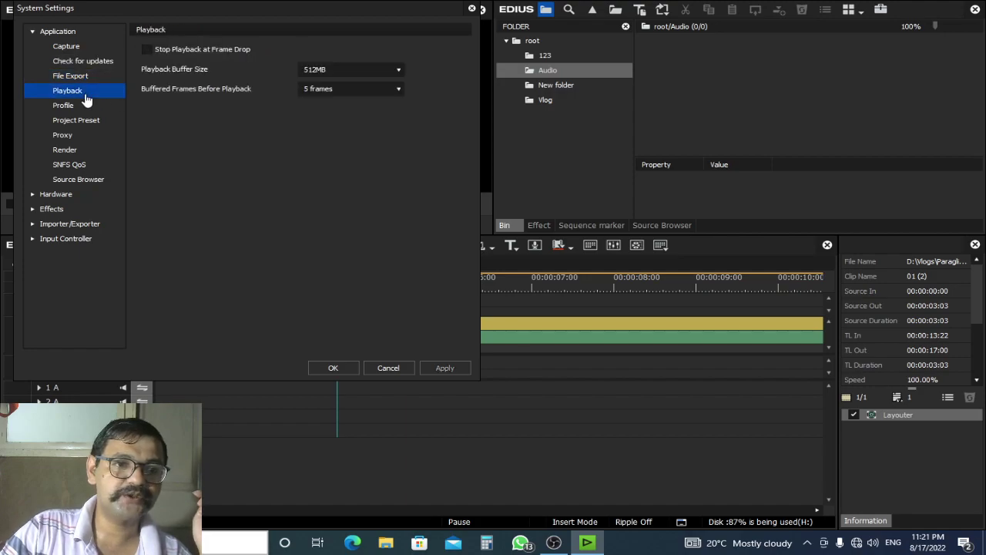
click(69, 106)
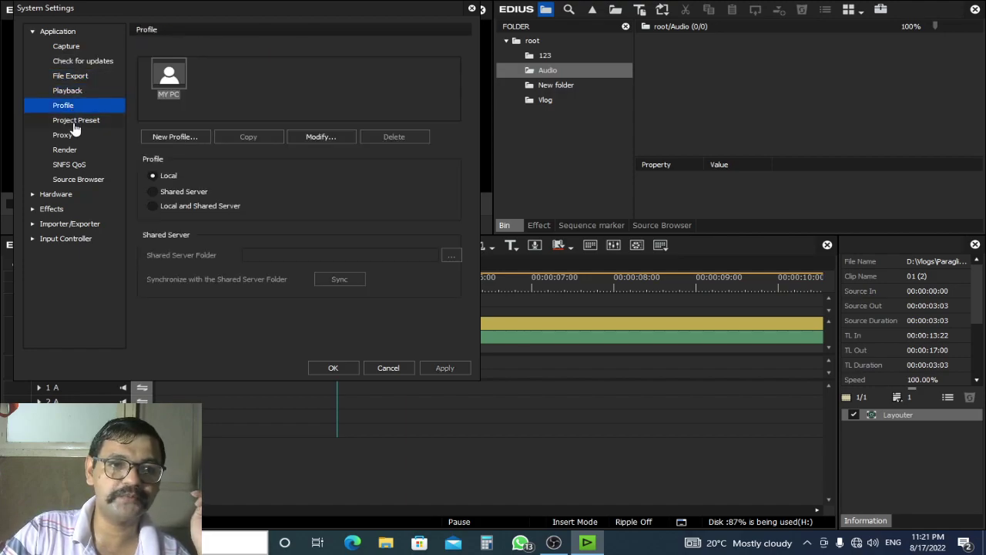
click(79, 123)
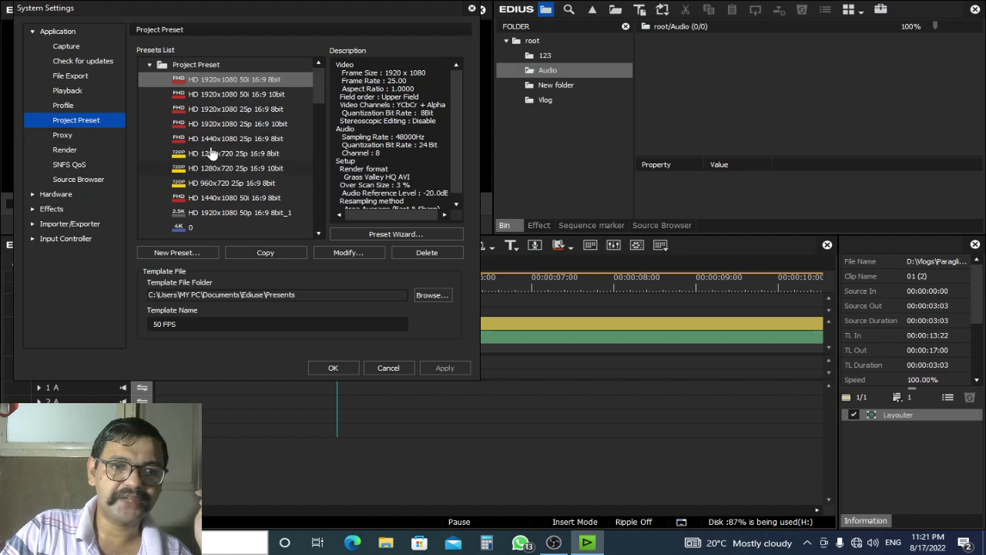
click(66, 136)
click(69, 152)
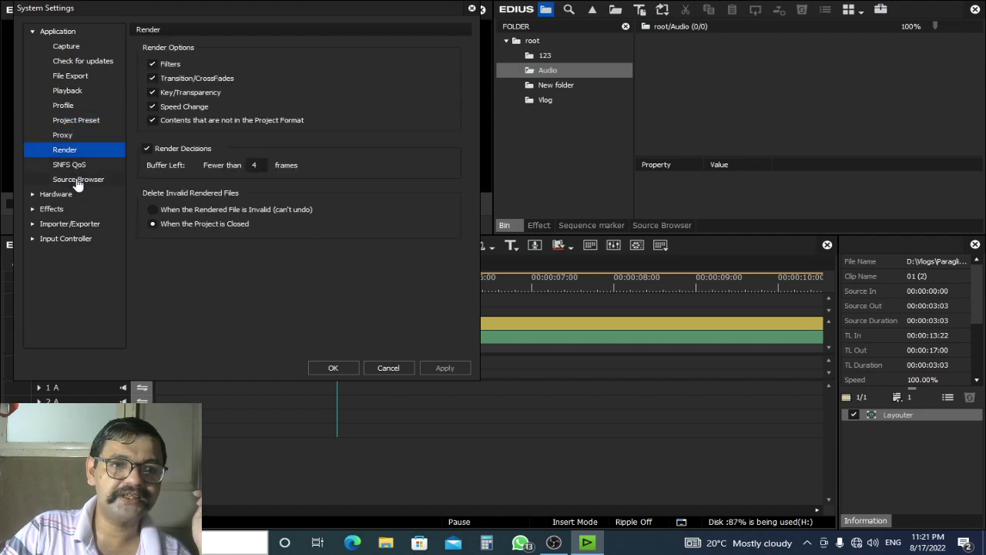
click(77, 165)
click(78, 179)
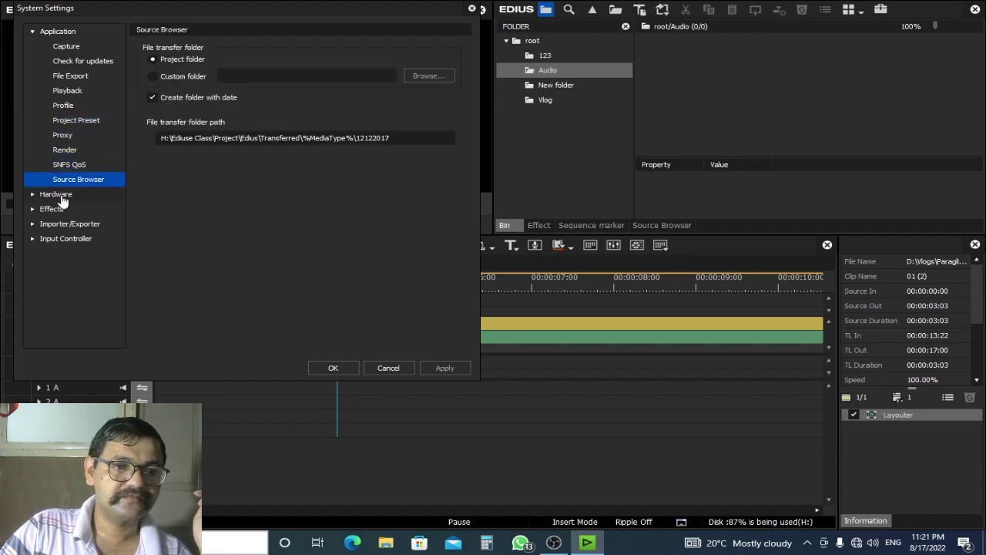
click(60, 195)
click(68, 210)
click(80, 225)
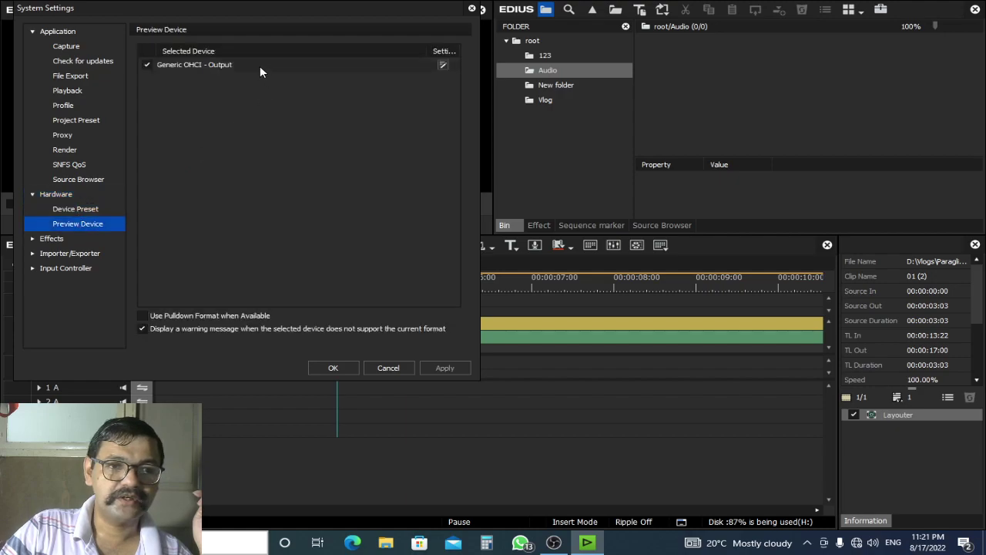
Enable the NVIDIA GeForce GT 630 as the GPU for Primary Color Correction in the effects settings
click(52, 240)
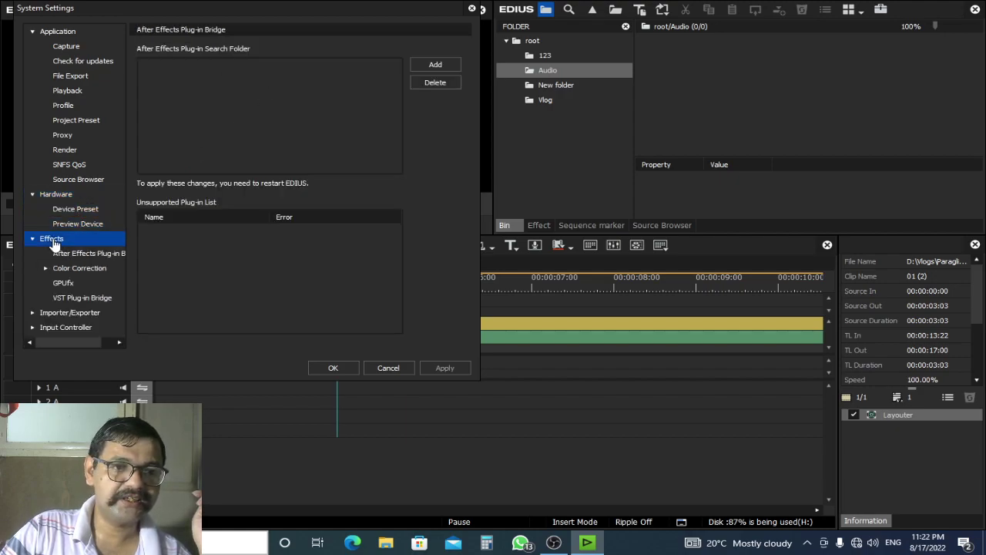
click(87, 276)
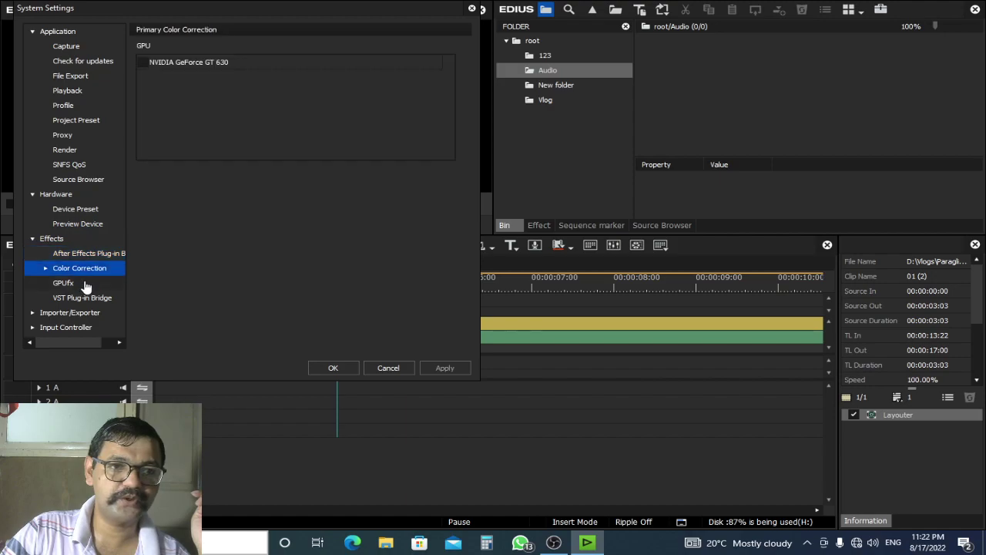
click(143, 62)
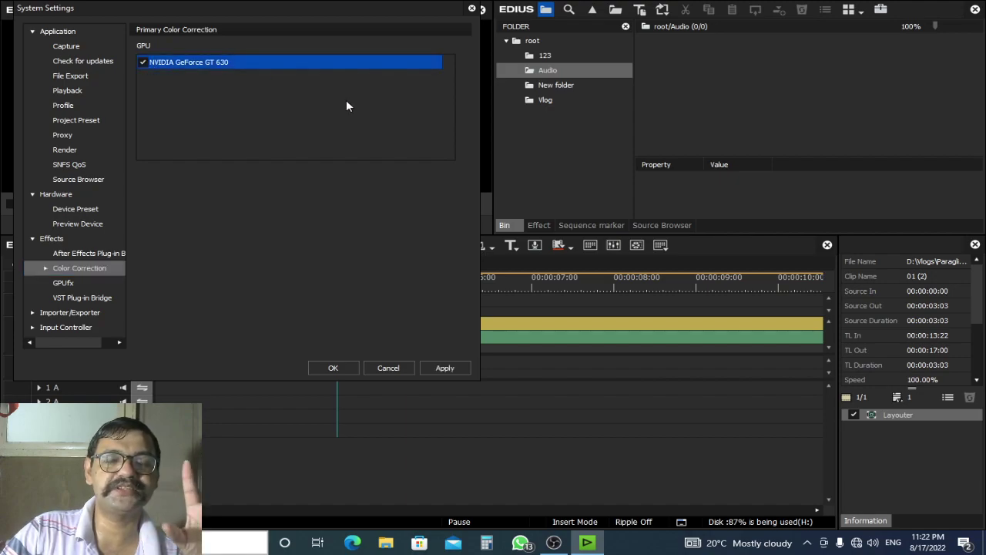
Check the GPUfx, VST Plug-in Bridge and Importer/Exporter pages, and accept the system settings
click(63, 282)
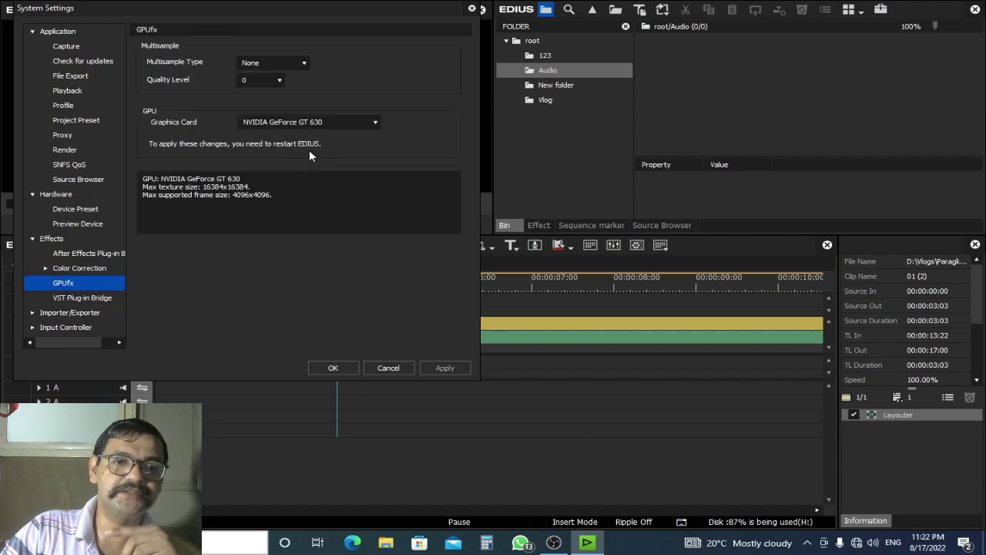
click(113, 299)
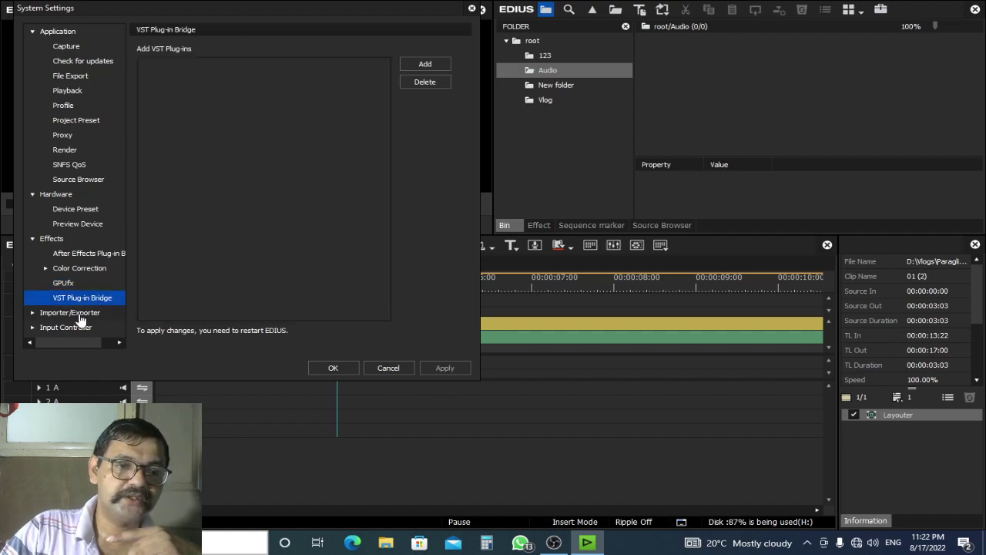
click(80, 313)
scroll(96, 303, down, 1)
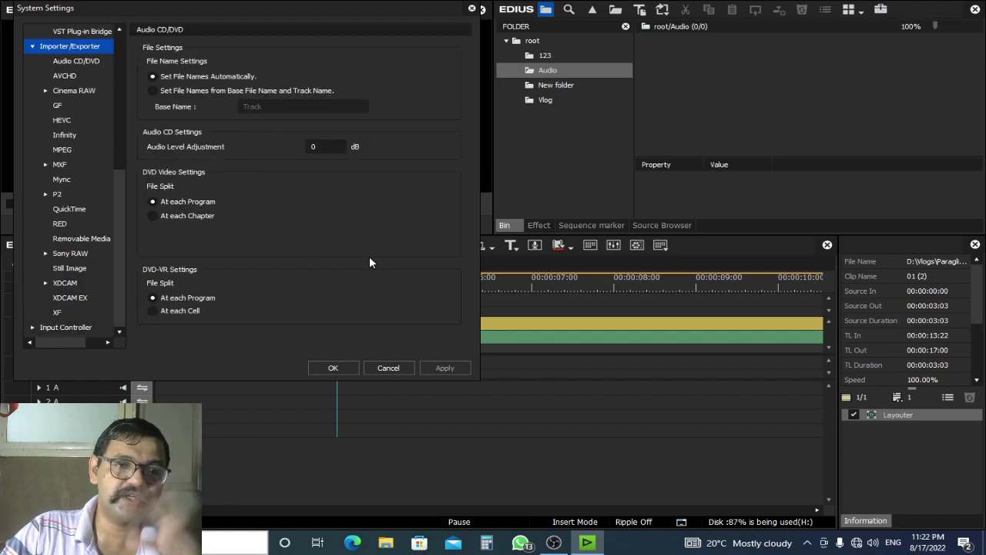
click(337, 367)
Open User Settings and review the Background Job, Match Frame, Other, Project File and Proxy Mode pages
click(332, 11)
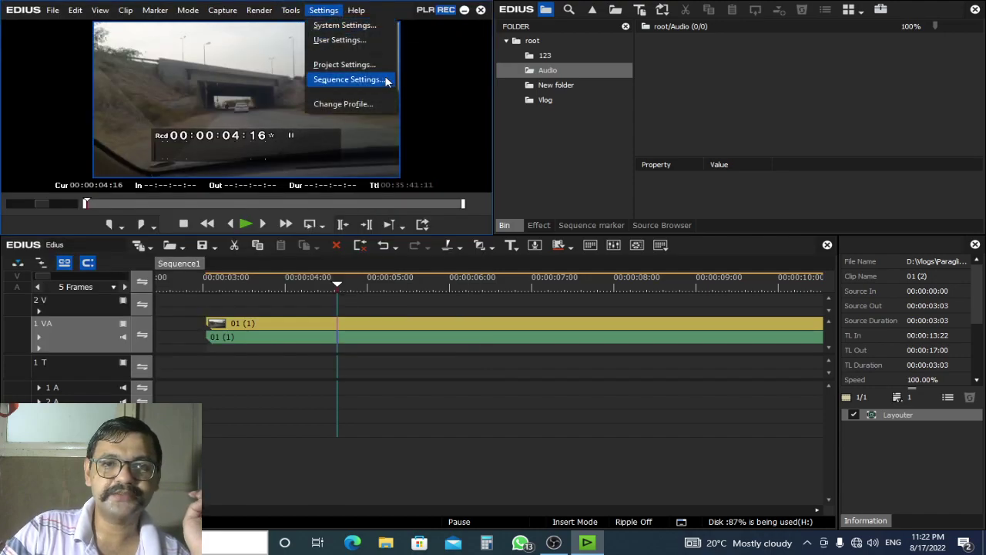
click(380, 39)
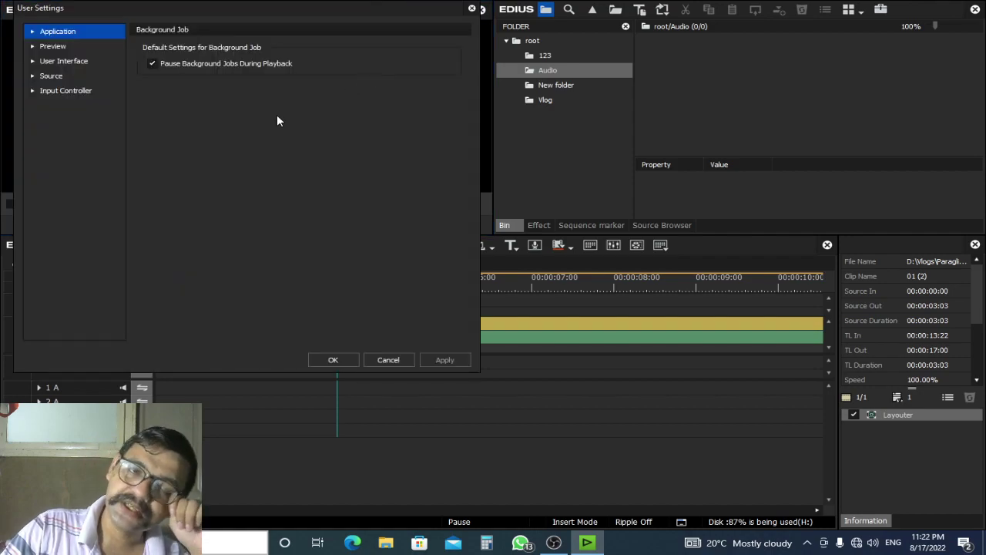
click(32, 31)
click(86, 47)
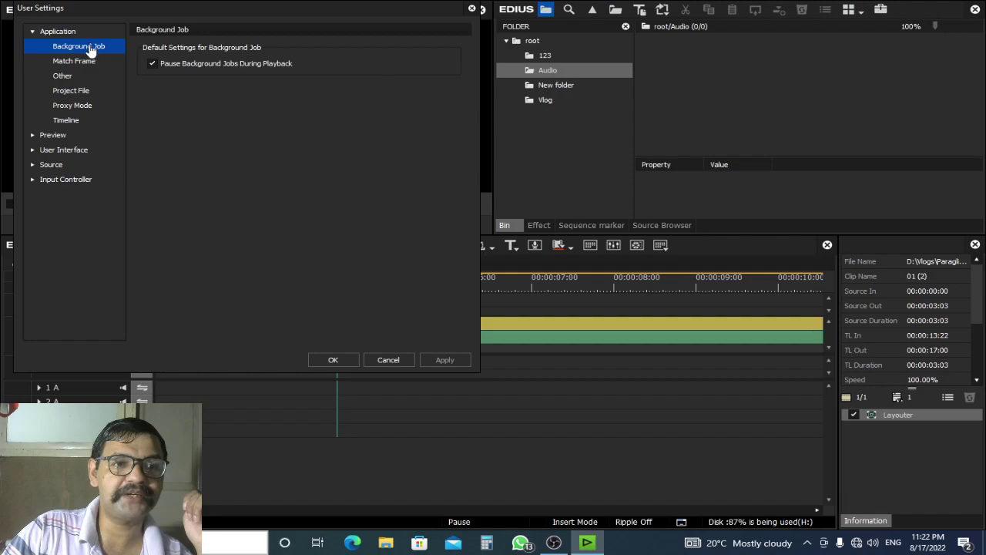
click(86, 63)
click(86, 48)
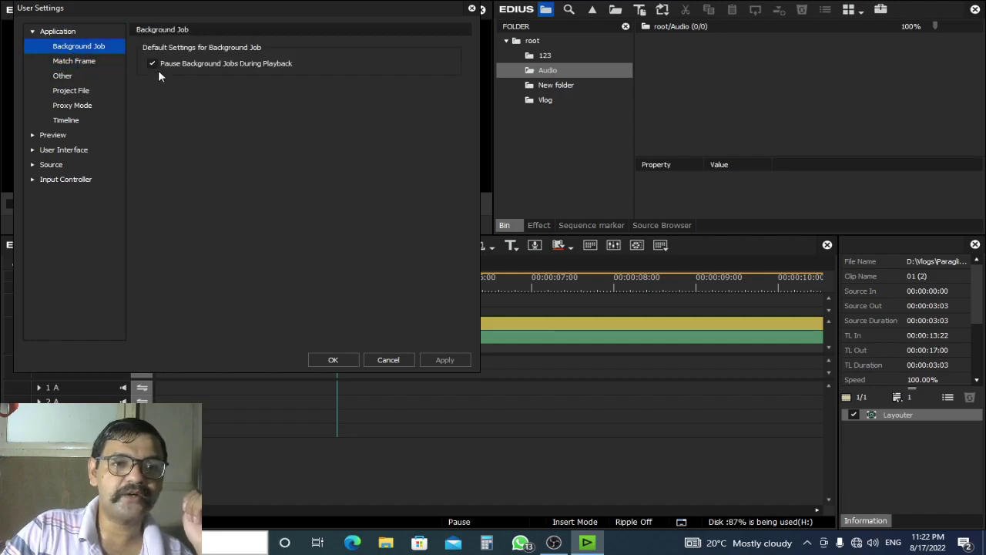
click(91, 63)
click(71, 78)
click(71, 90)
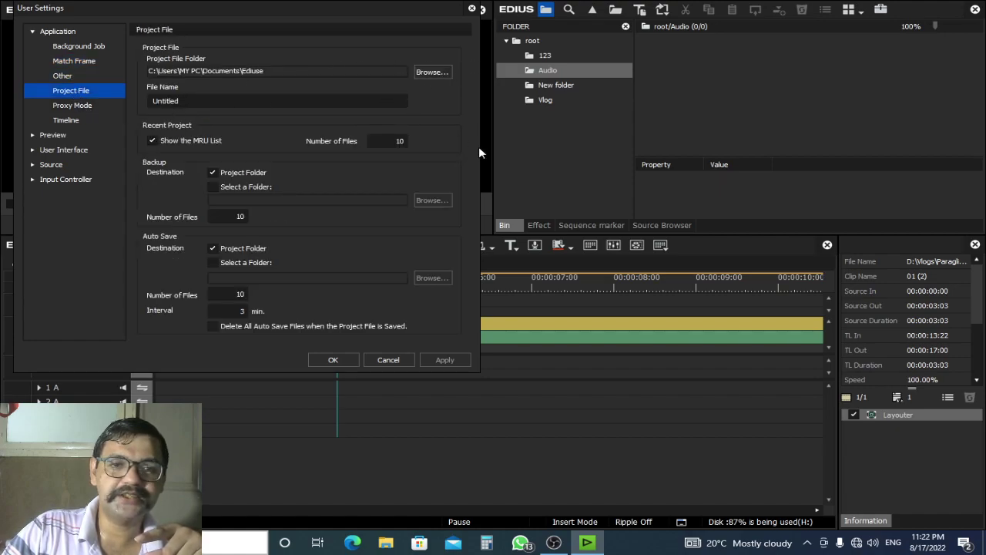
click(80, 107)
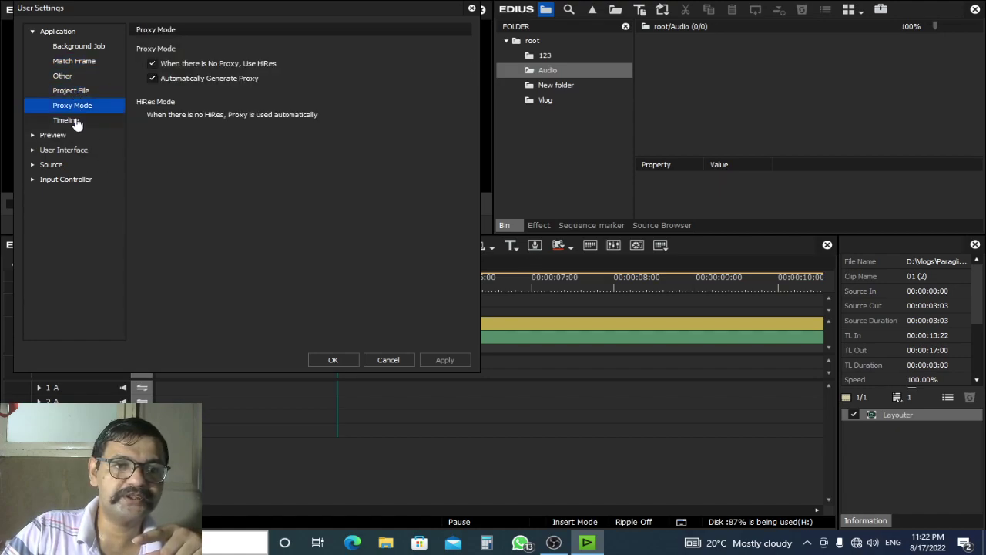
Disable extending clips when applying a transition or cross fade in the Timeline user settings, and accept the change
click(77, 121)
drag(175, 17, 323, 46)
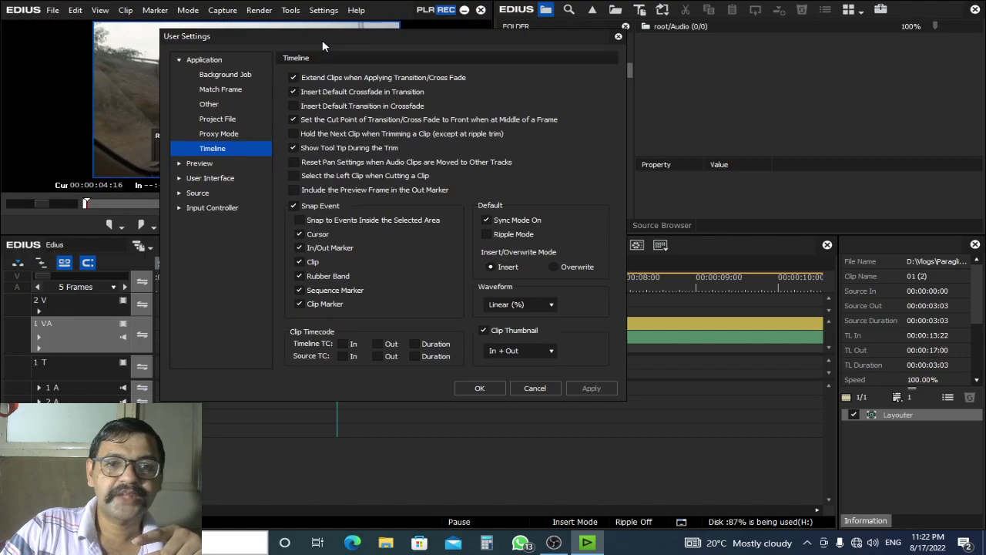
click(294, 77)
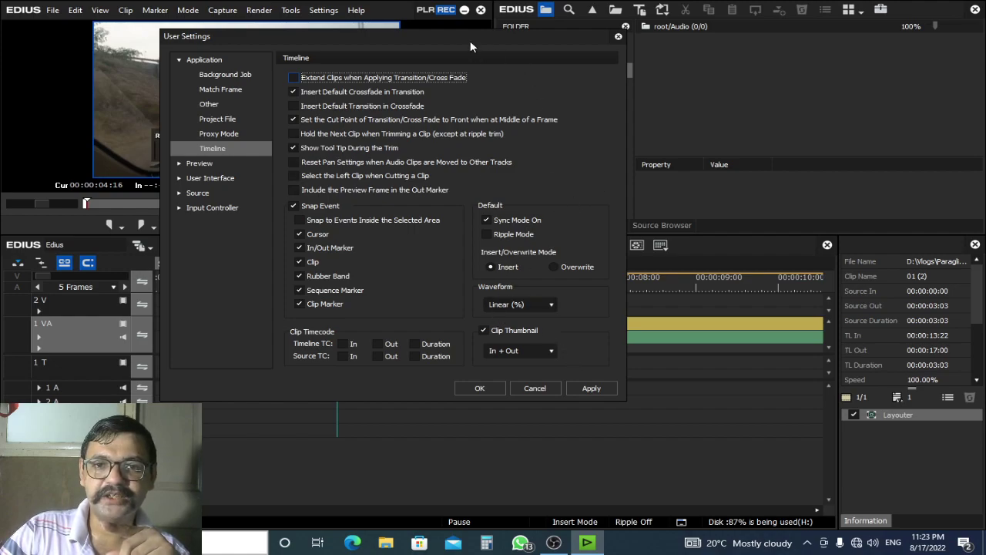
drag(471, 47, 694, 17)
click(704, 360)
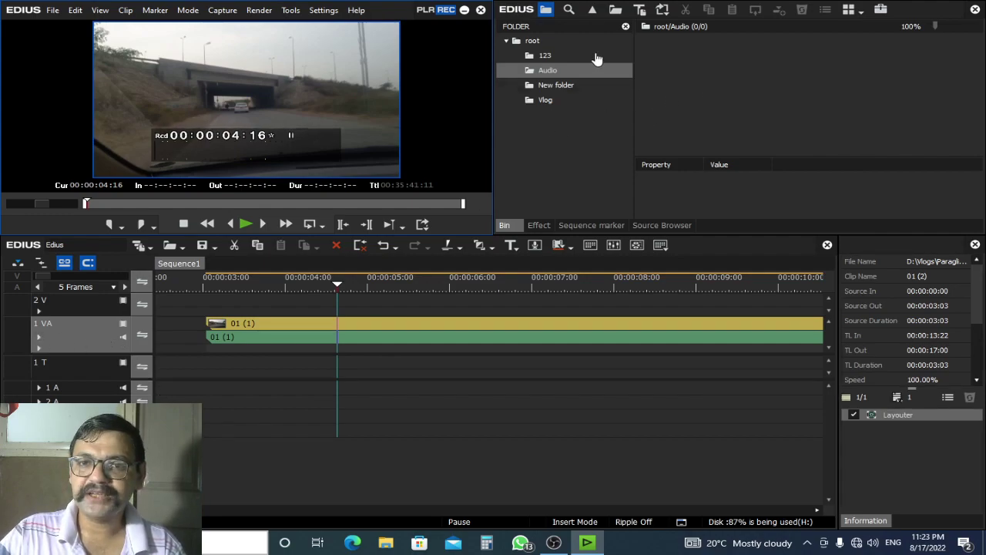
Start adding clips to the Audio bin folder and browse to the Wedding Songs folder on drive D
double_click(705, 104)
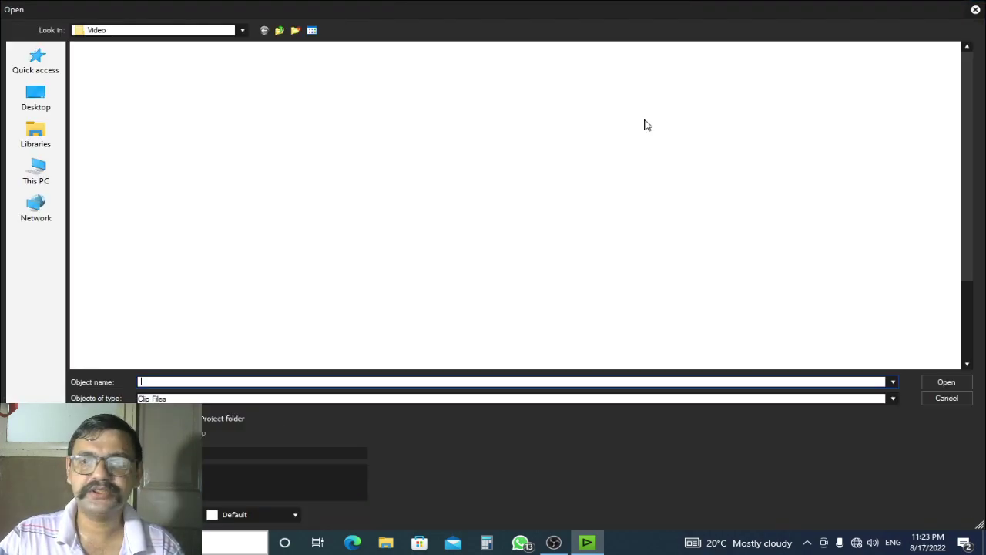
click(36, 185)
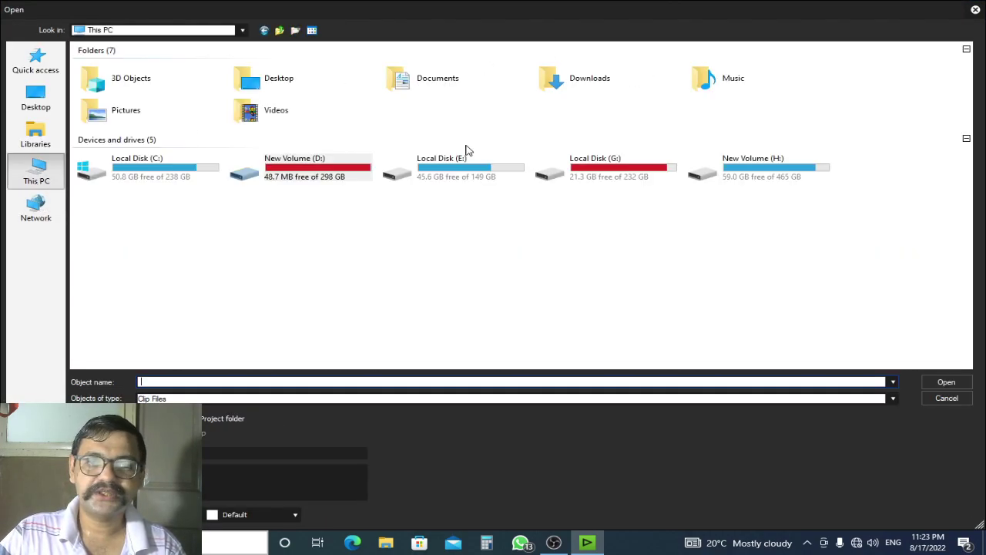
double_click(348, 174)
click(143, 235)
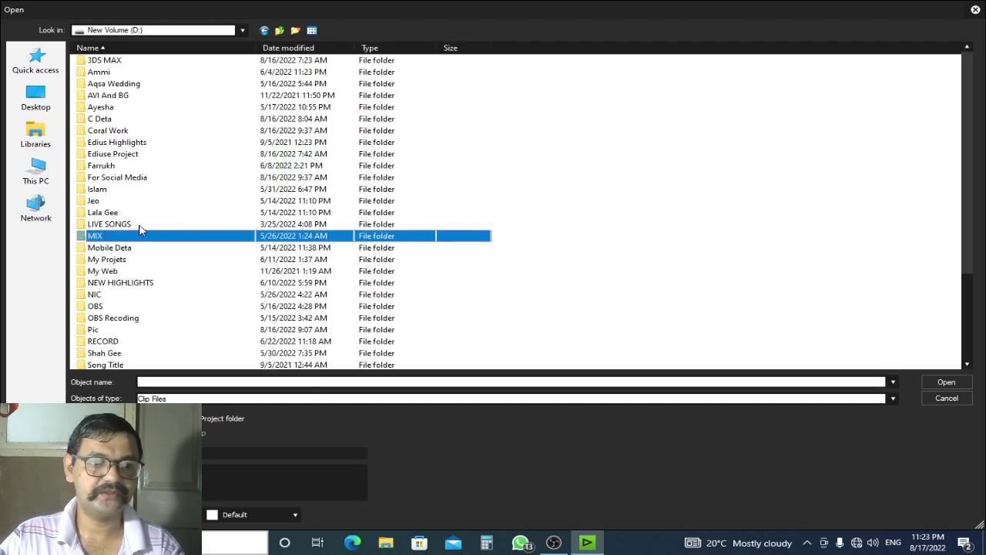
click(129, 83)
key(w)
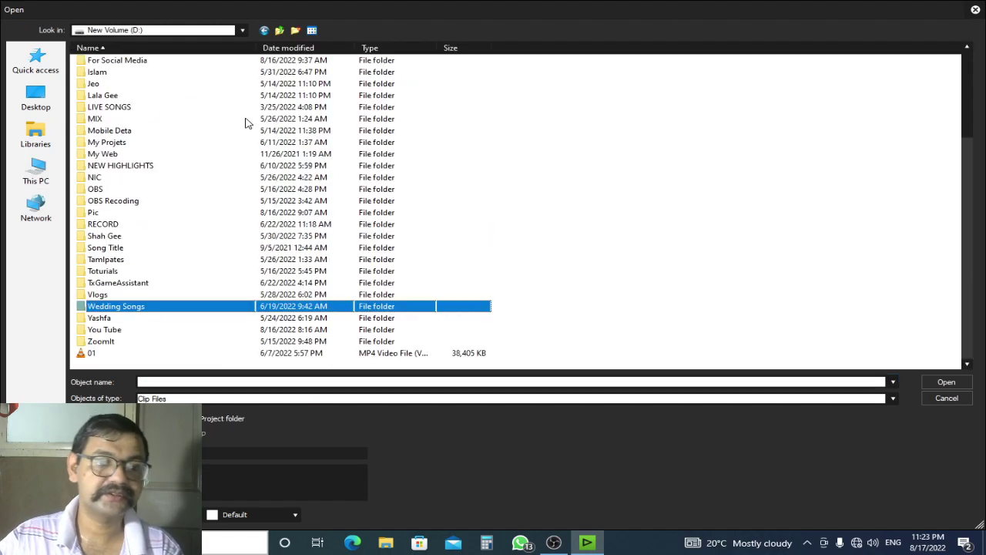
key(Return)
Add the Hona tha pyar instrumental MP3 from the new subfolder of New Instomentle to the Audio bin folder
key(m)
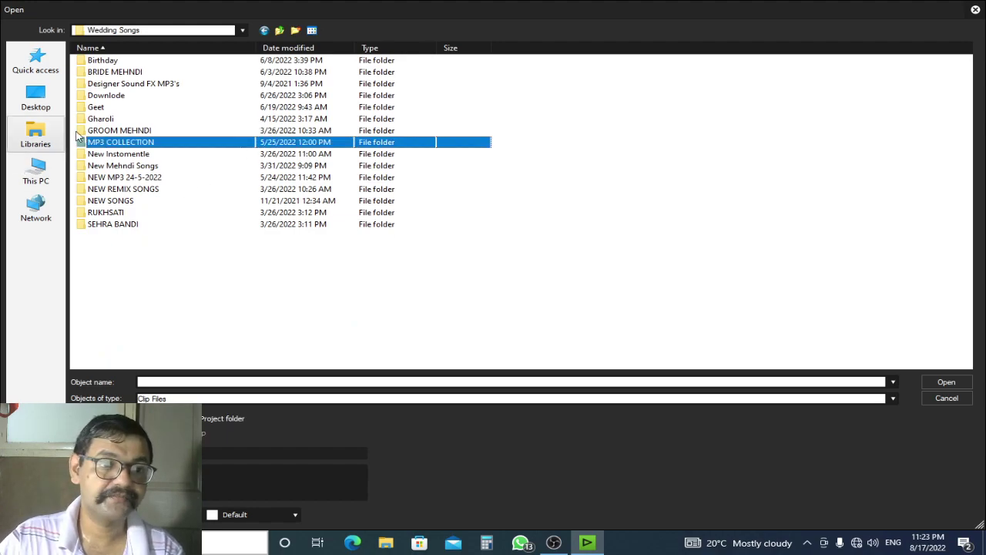
click(125, 157)
double_click(126, 157)
double_click(115, 62)
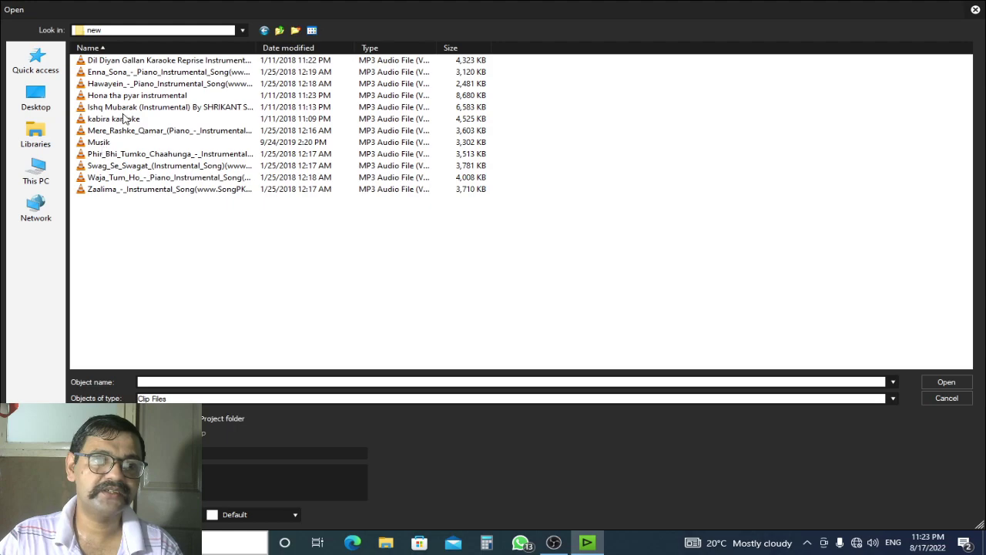
double_click(135, 95)
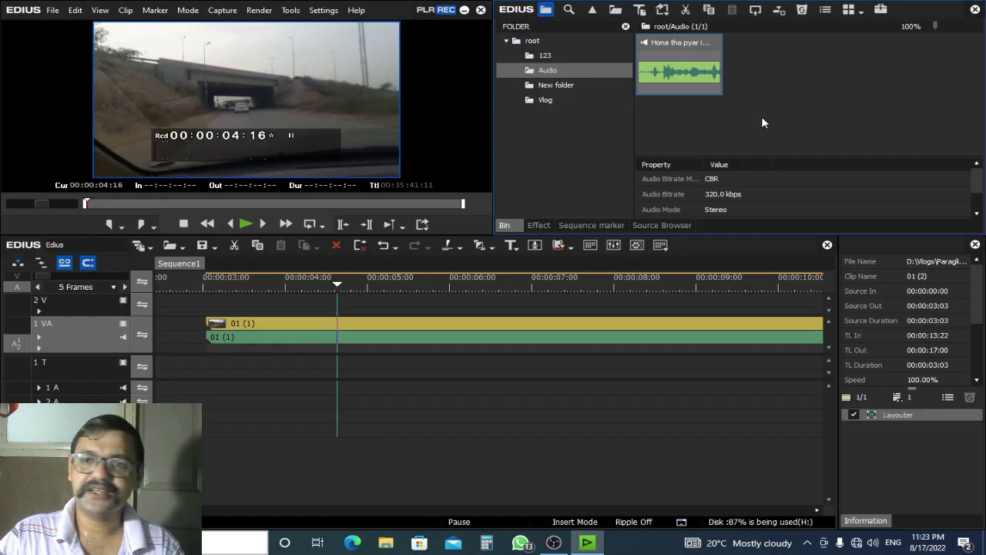
Place the Hona tha pyar instrumental clip on audio track 1 A at 00:00:03:06 and expand the track's waveform
drag(148, 371, 244, 395)
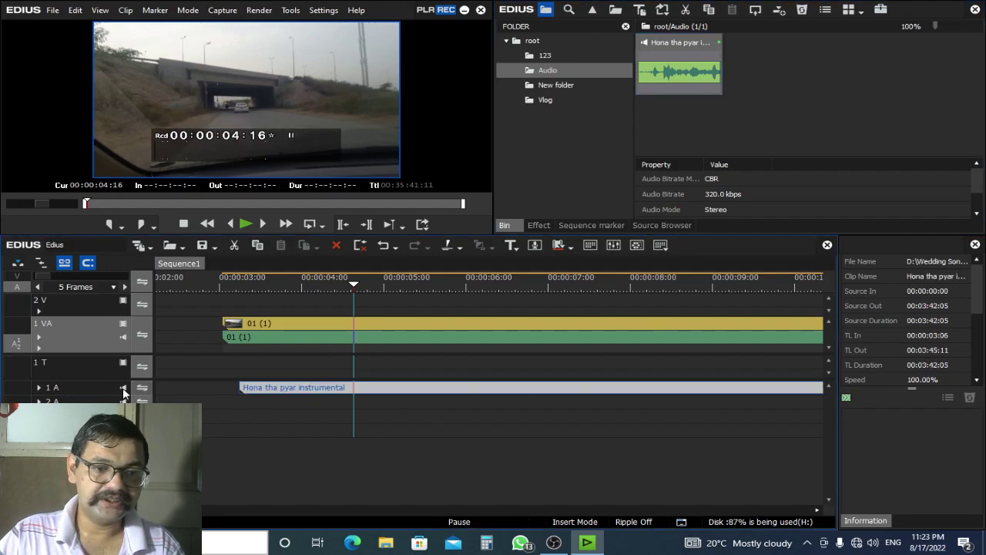
click(39, 389)
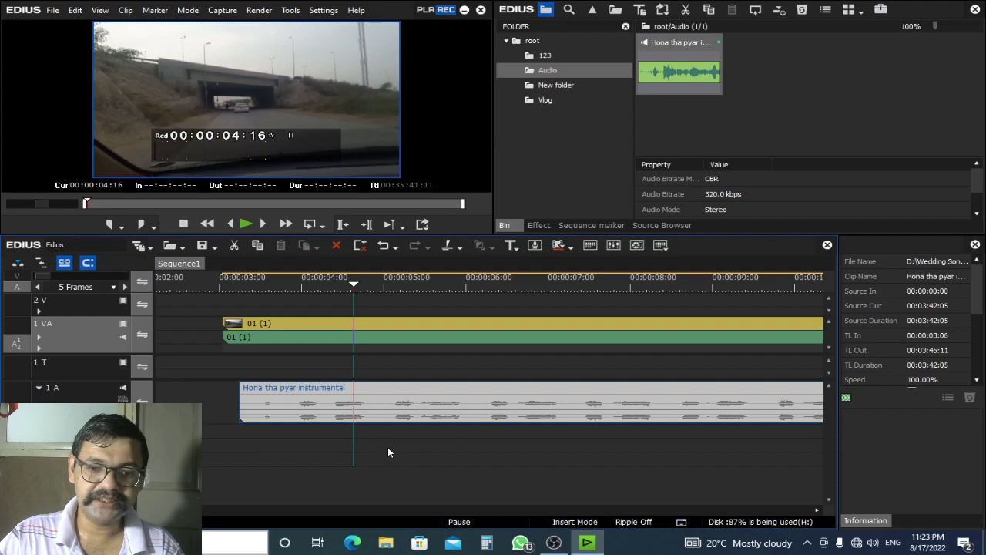
Examine how the clips and the instrumental's waveform look on the timeline at scales from the full sequence down to single frames
drag(451, 277, 416, 432)
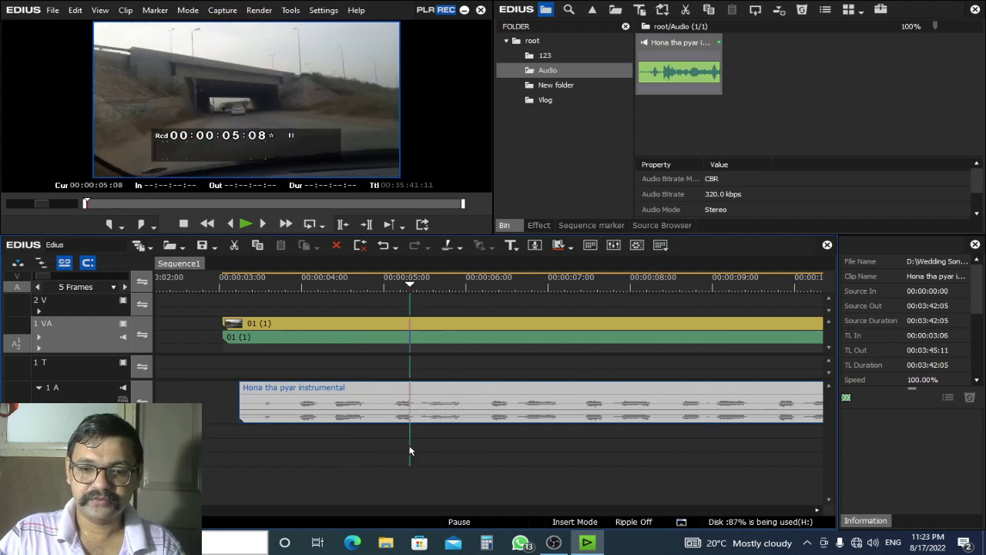
scroll(316, 396, down, 5)
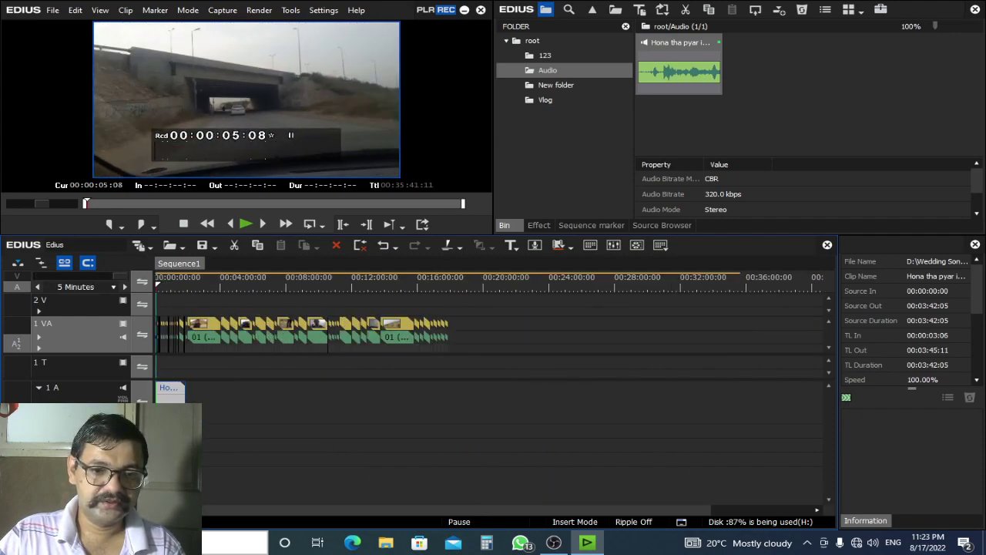
scroll(219, 396, down, 5)
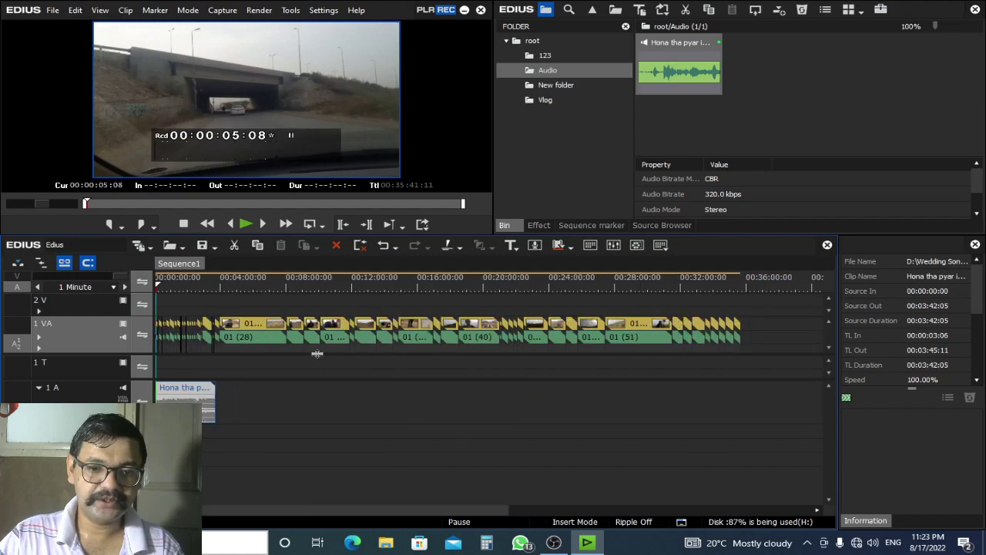
scroll(216, 416, down, 1)
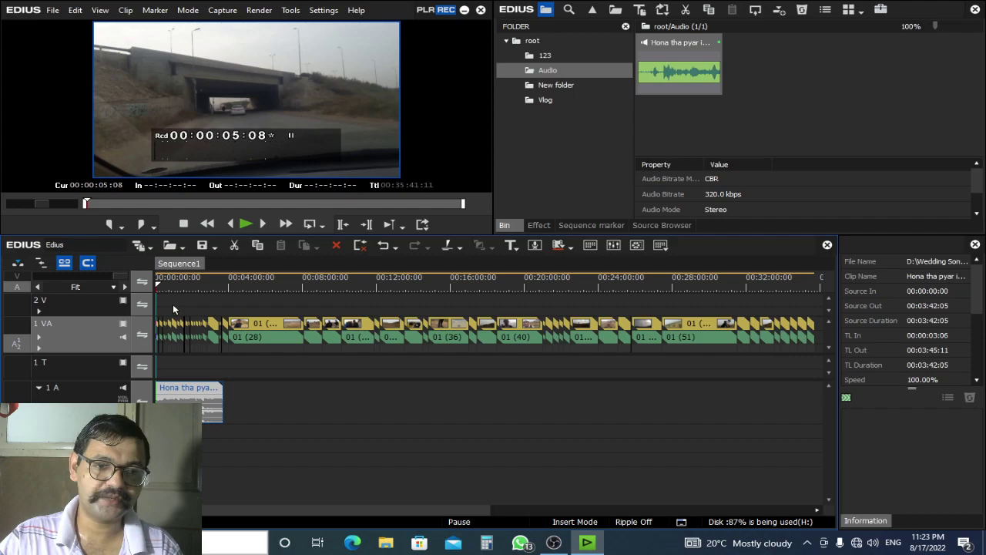
scroll(175, 307, up, 3)
scroll(177, 310, up, 3)
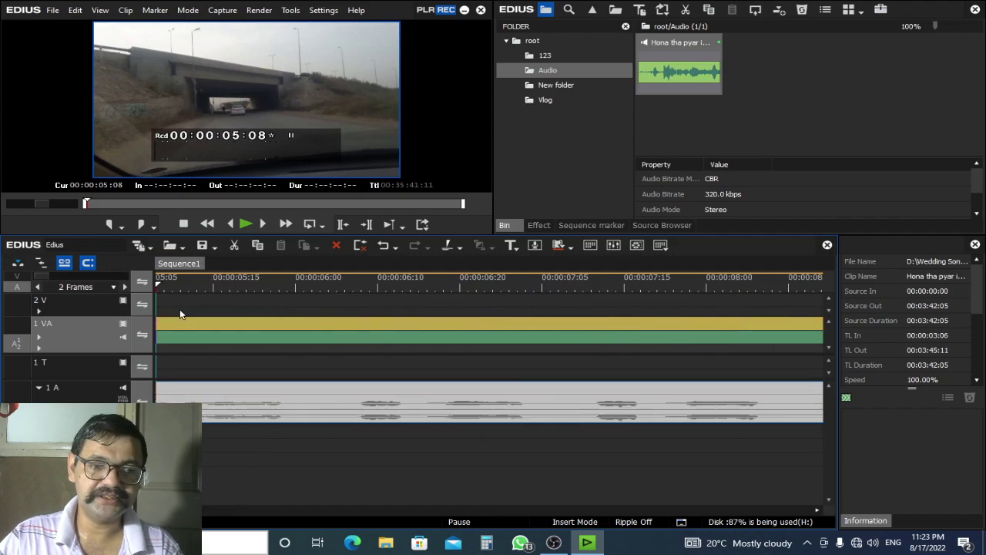
scroll(231, 332, down, 2)
scroll(233, 331, down, 3)
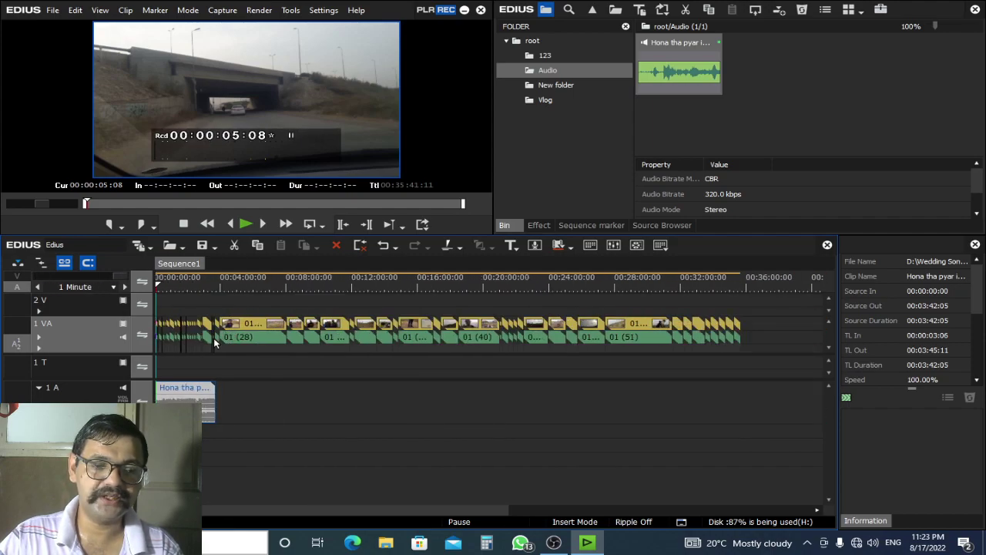
scroll(214, 338, up, 3)
scroll(215, 339, up, 5)
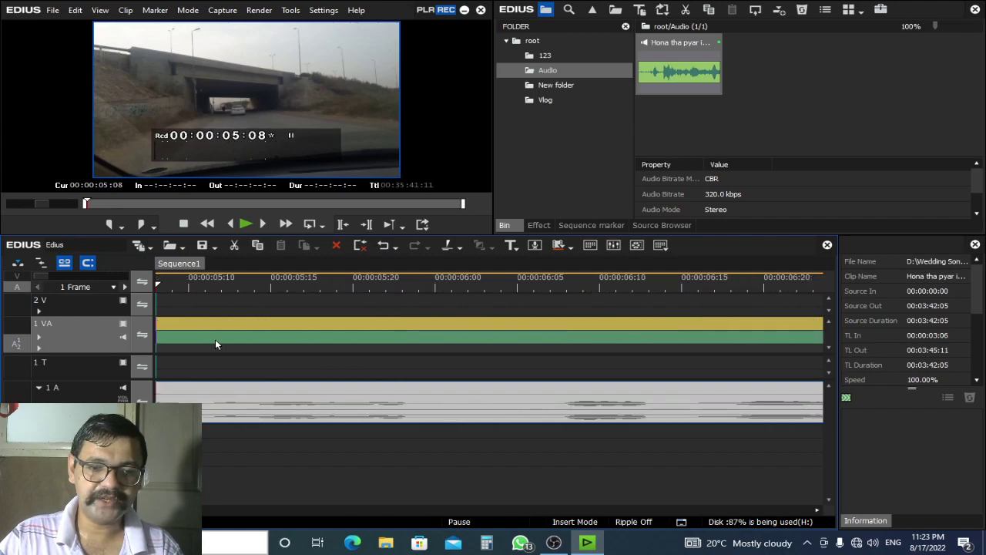
scroll(217, 344, down, 10)
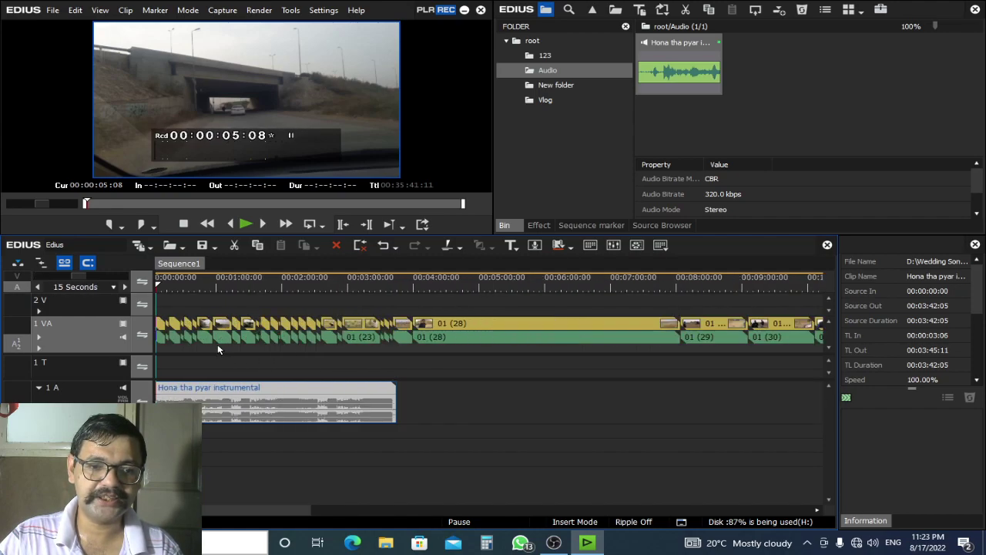
scroll(198, 347, up, 10)
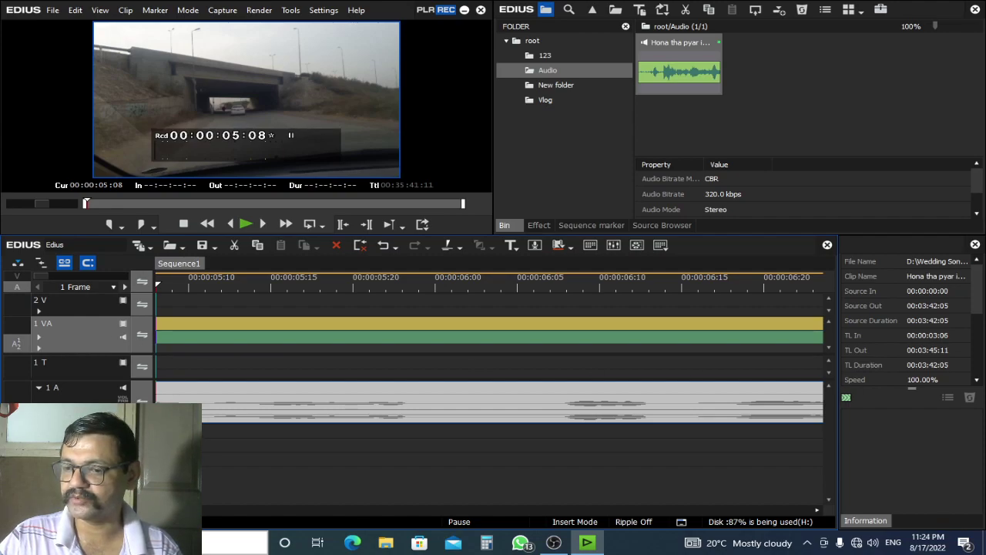
Expand the audio waveform of track 1 VA and move the playhead to 00:01:59:13 within clip 01 (16)
click(39, 337)
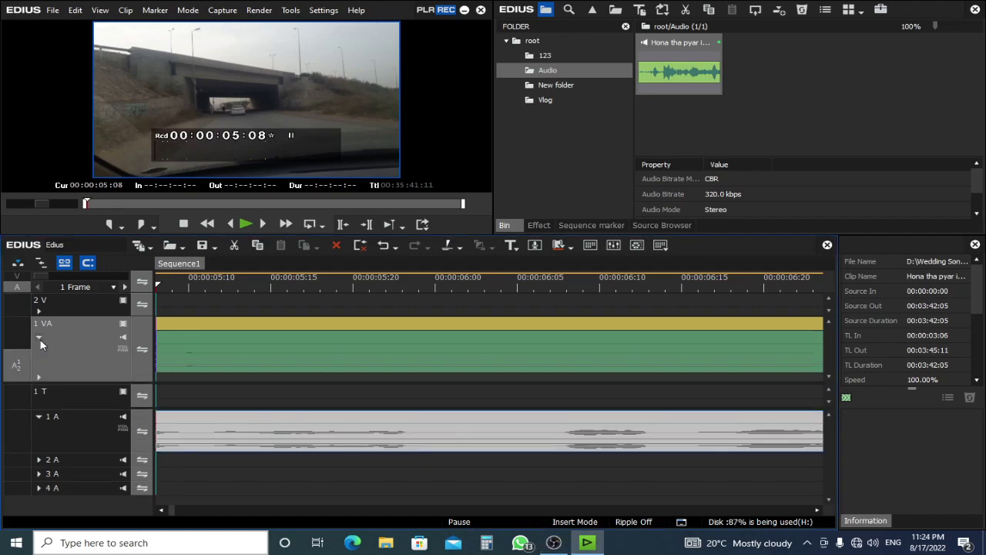
click(468, 279)
scroll(467, 299, down, 5)
click(350, 287)
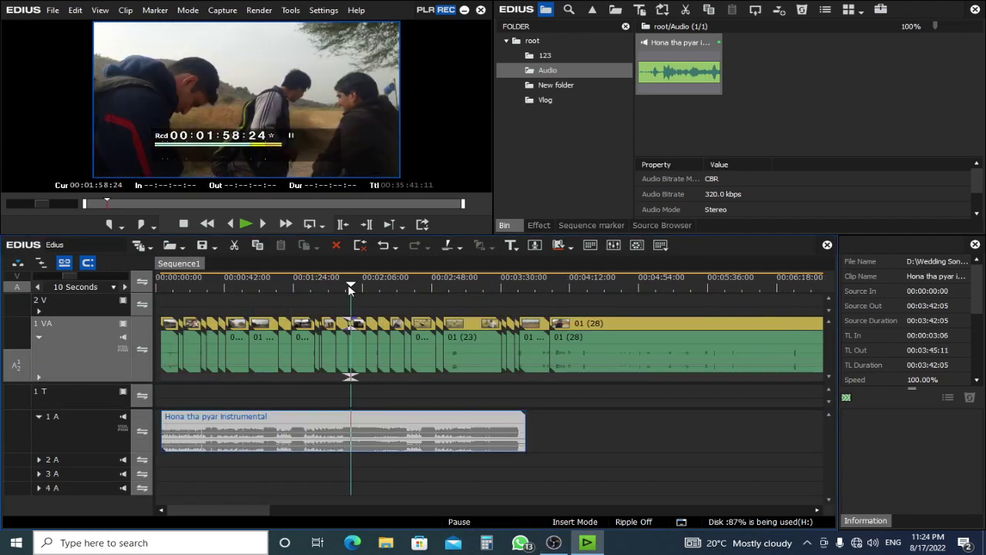
scroll(356, 323, up, 4)
click(370, 281)
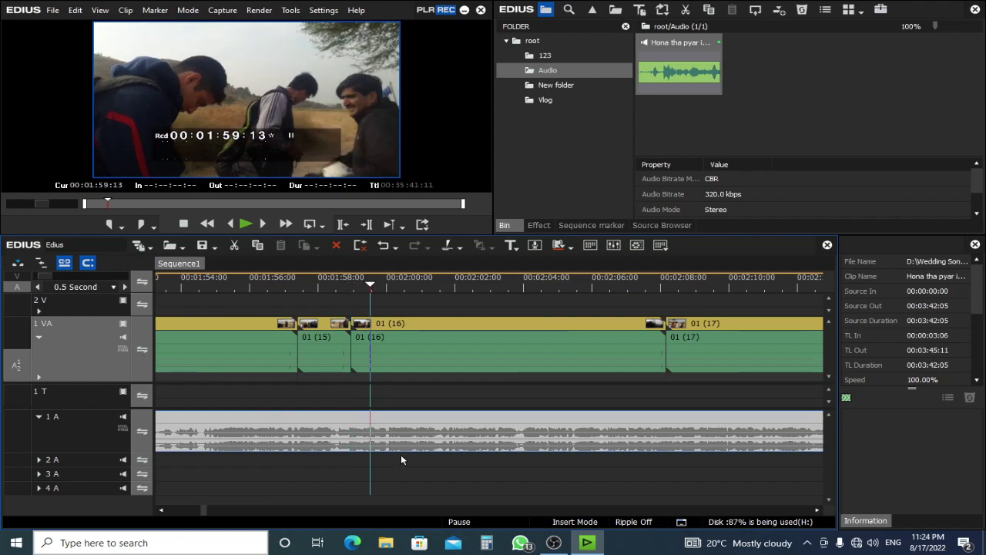
Compare the waveform of clip 01 (16) on track 1 VA with the instrumental's waveform on track 1 A at different timeline scales
click(405, 348)
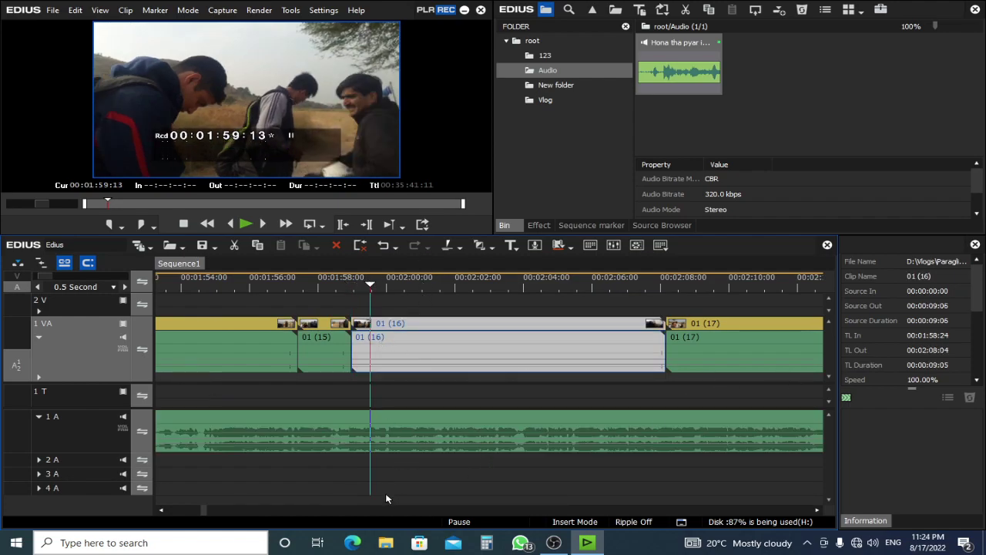
scroll(425, 371, down, 5)
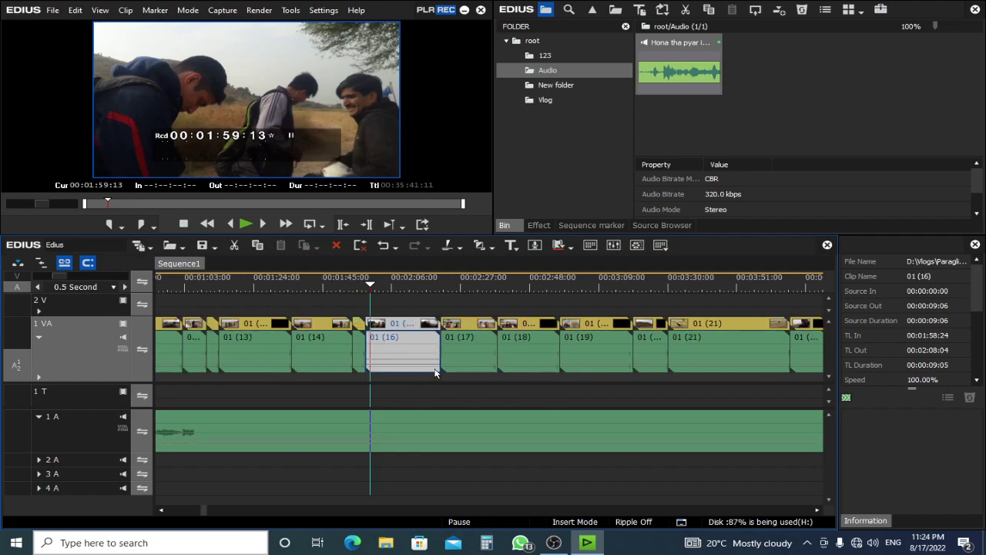
scroll(622, 290, down, 2)
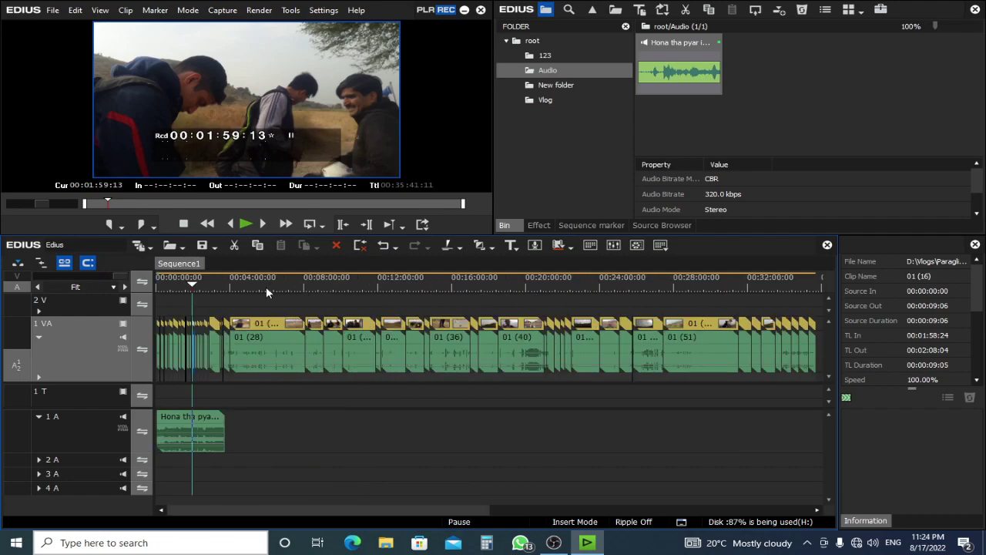
scroll(193, 347, up, 7)
click(231, 433)
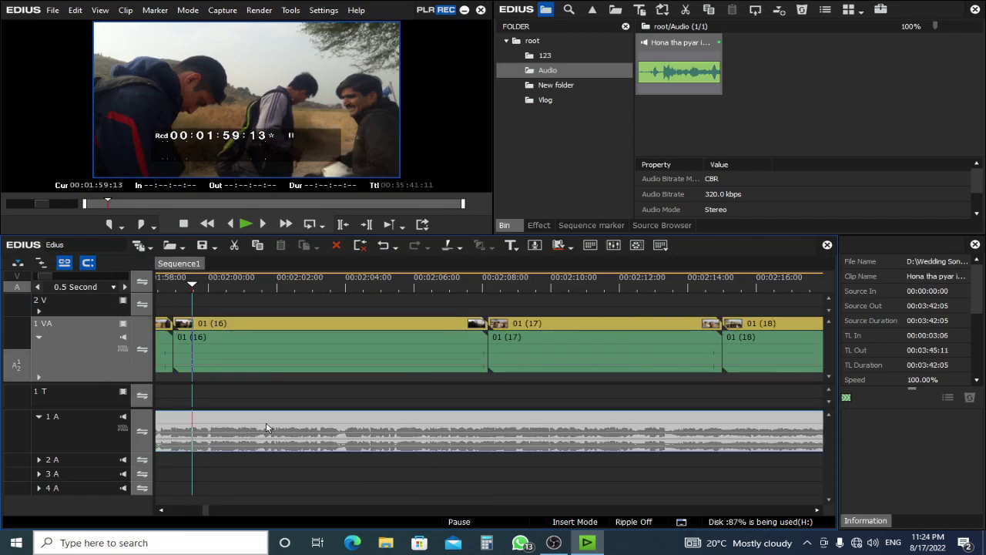
click(272, 350)
click(296, 447)
Review the Waveform and Clip Thumbnail options on the Timeline page of User Settings against the timeline clips, and accept the settings
click(324, 10)
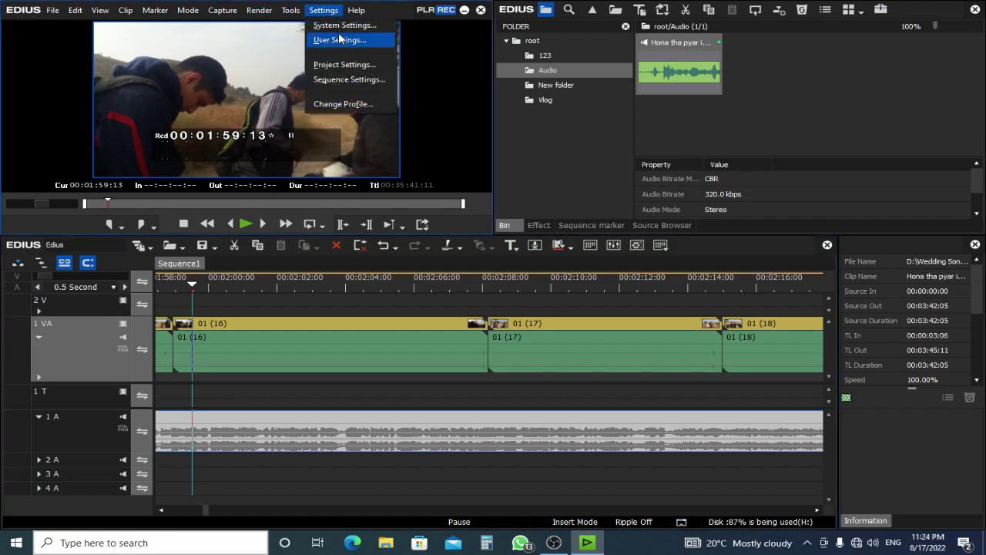
click(375, 39)
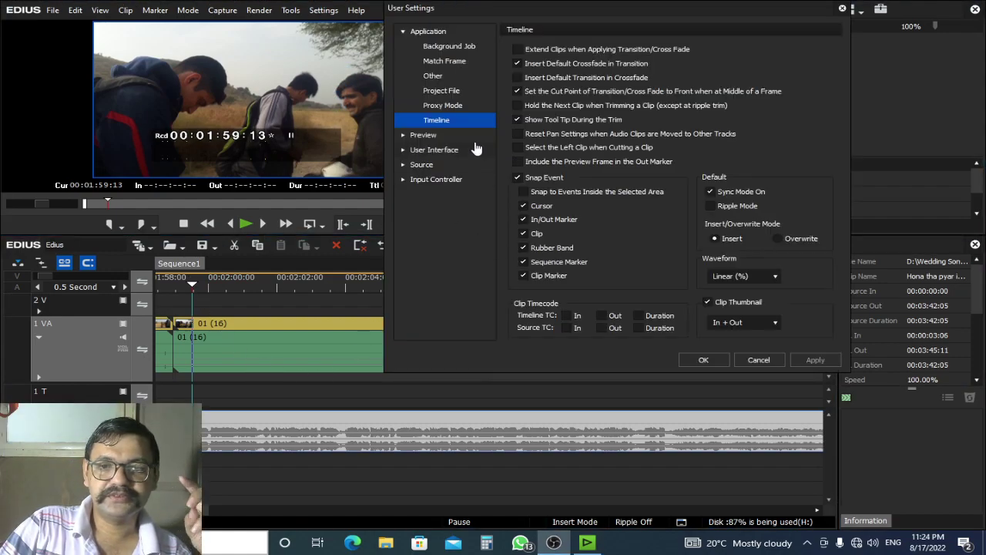
drag(592, 11, 245, 27)
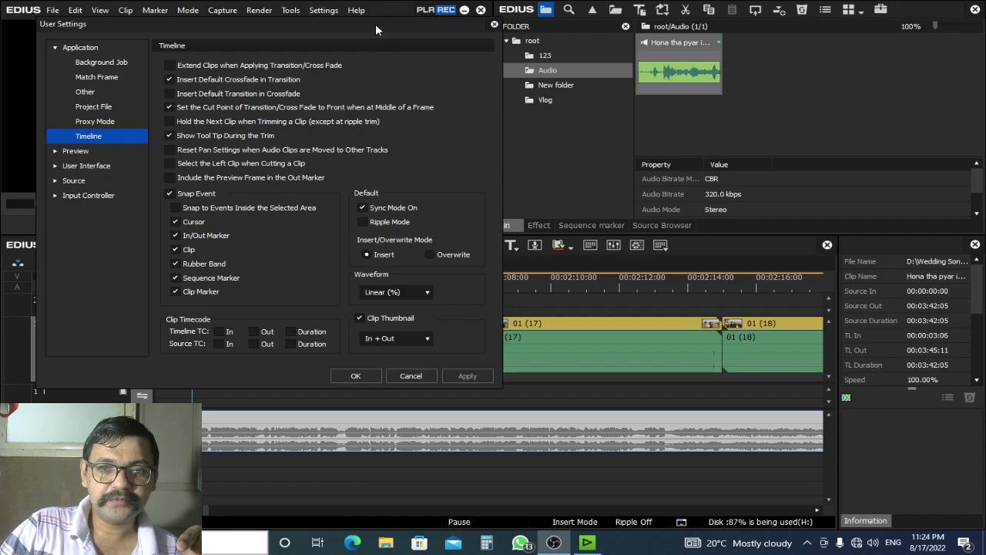
drag(376, 30, 762, 13)
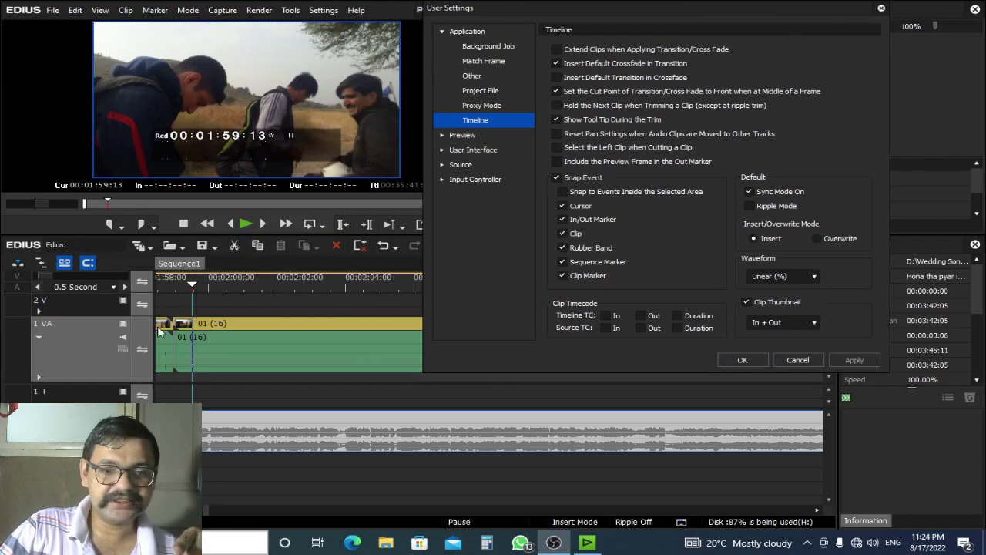
click(742, 360)
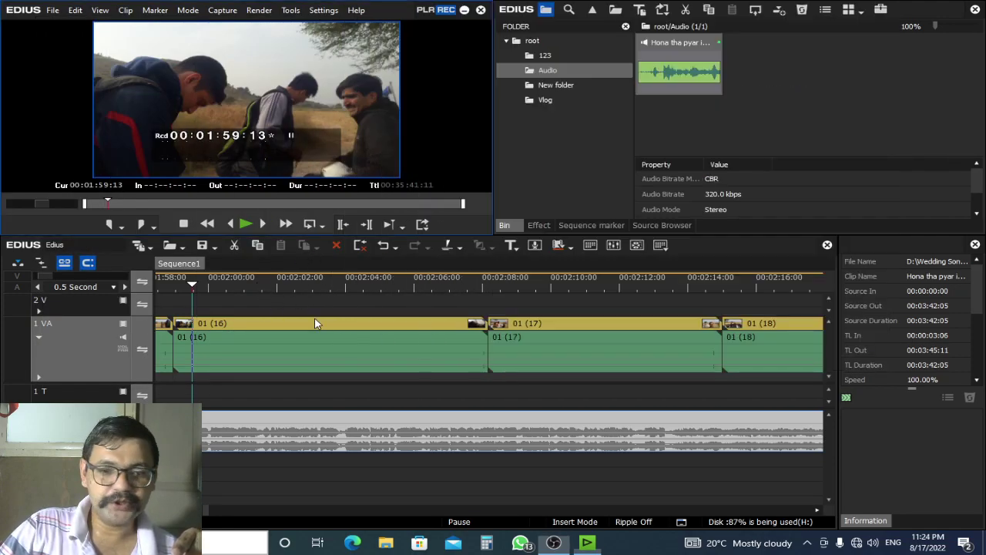
Examine the start and end thumbnails of clip 01 (16) and its neighbours, moving the playhead on to 00:03:59:24 at clip 01 (28)
click(190, 324)
drag(228, 300, 466, 285)
click(435, 423)
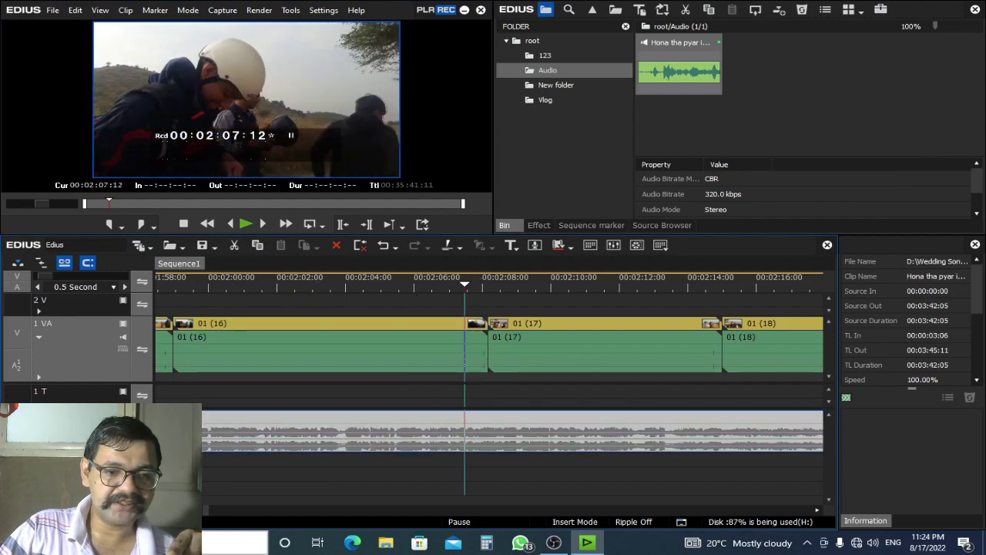
click(585, 298)
drag(470, 279, 432, 285)
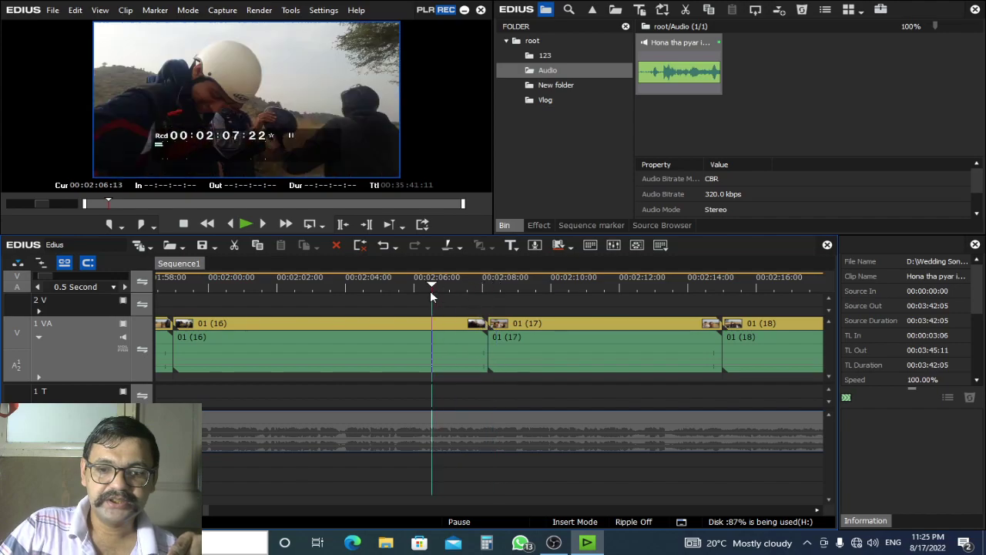
click(461, 326)
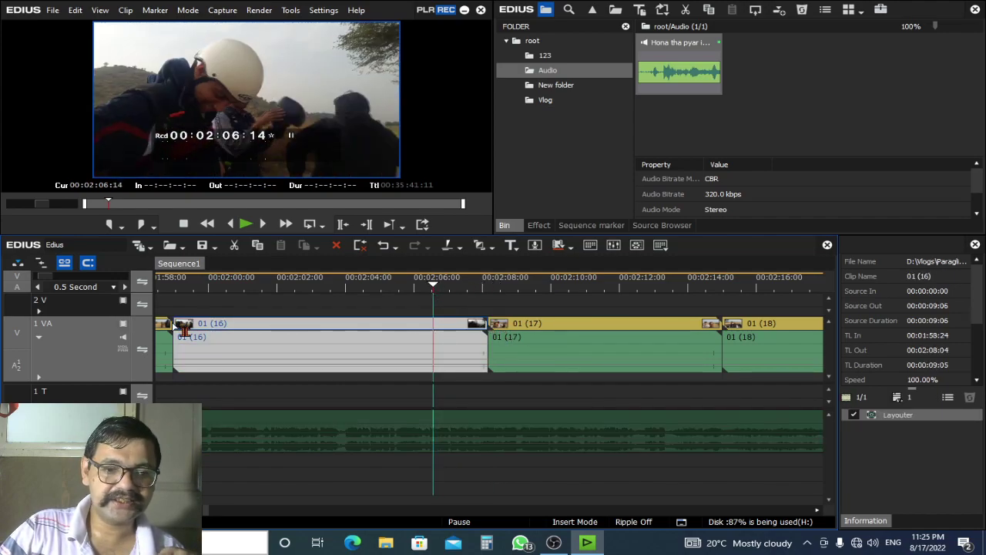
click(506, 279)
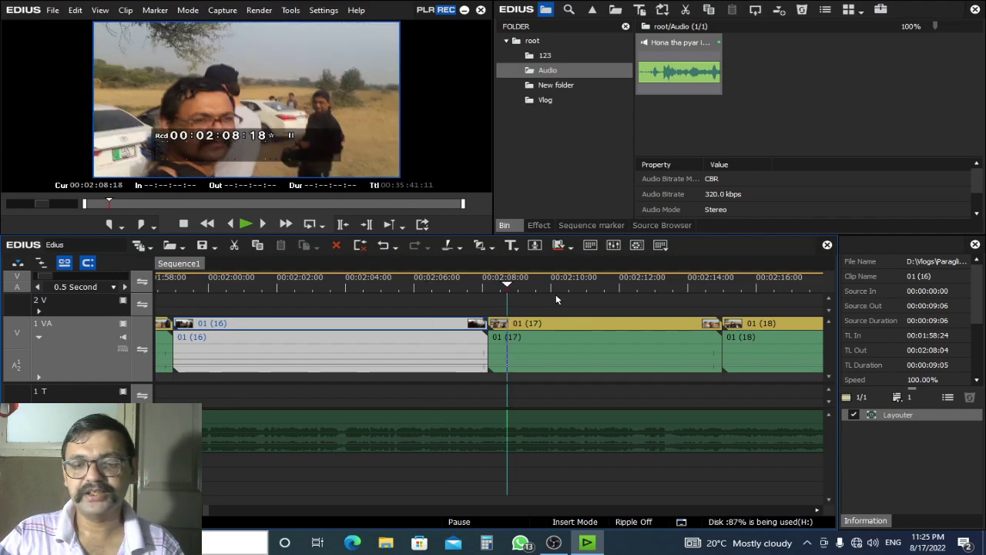
scroll(554, 296, down, 4)
drag(652, 282, 505, 337)
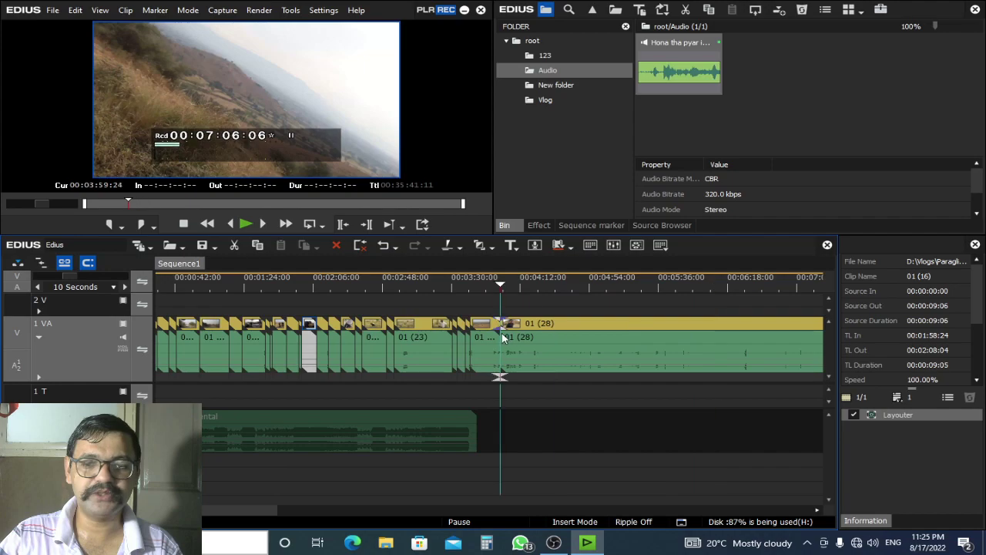
Set the Clip Thumbnail display to All on the Timeline page of User Settings and accept the settings
click(324, 10)
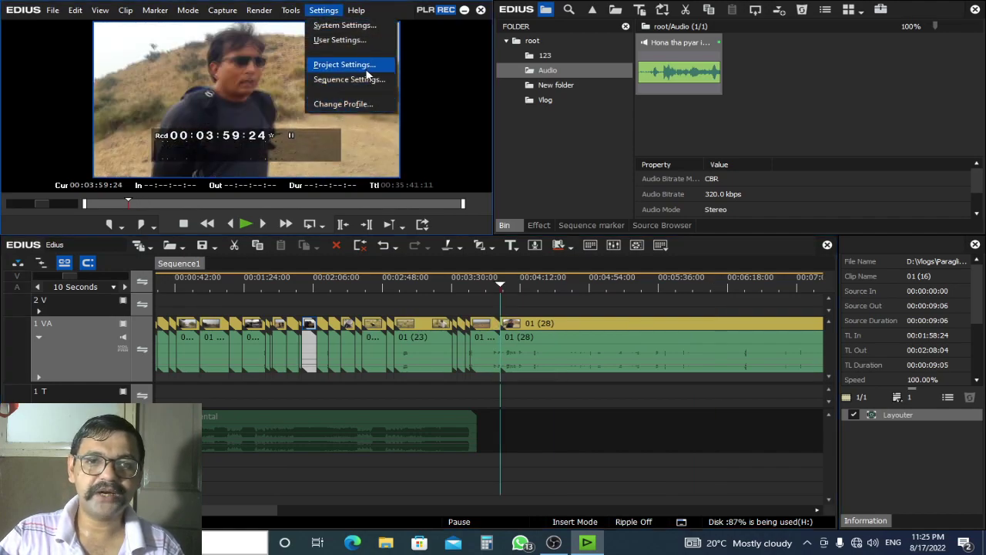
click(343, 40)
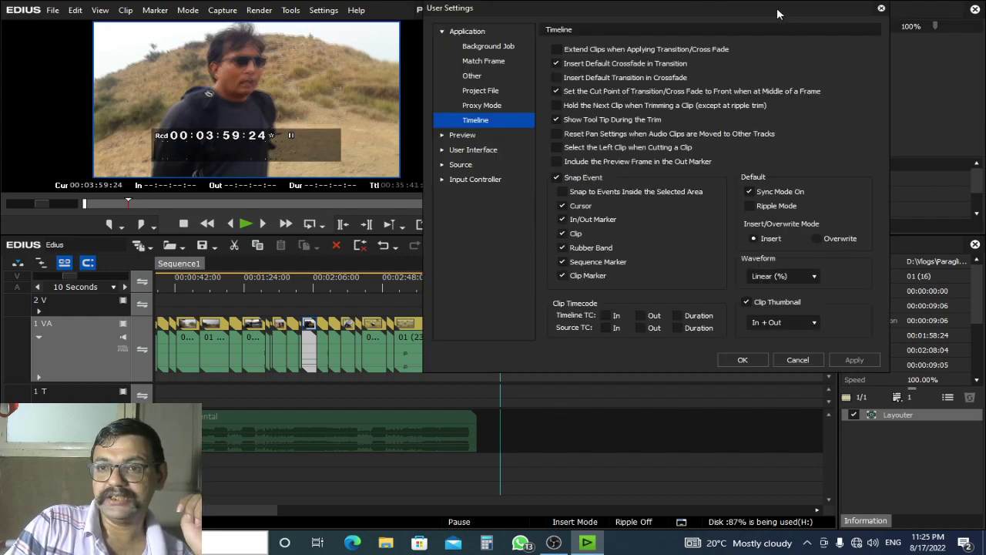
drag(777, 8, 517, 12)
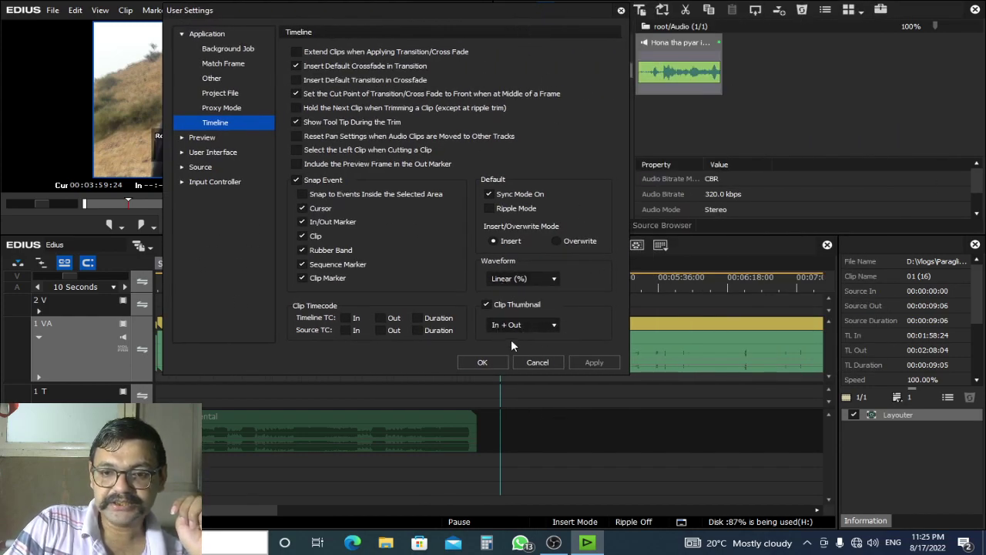
click(552, 325)
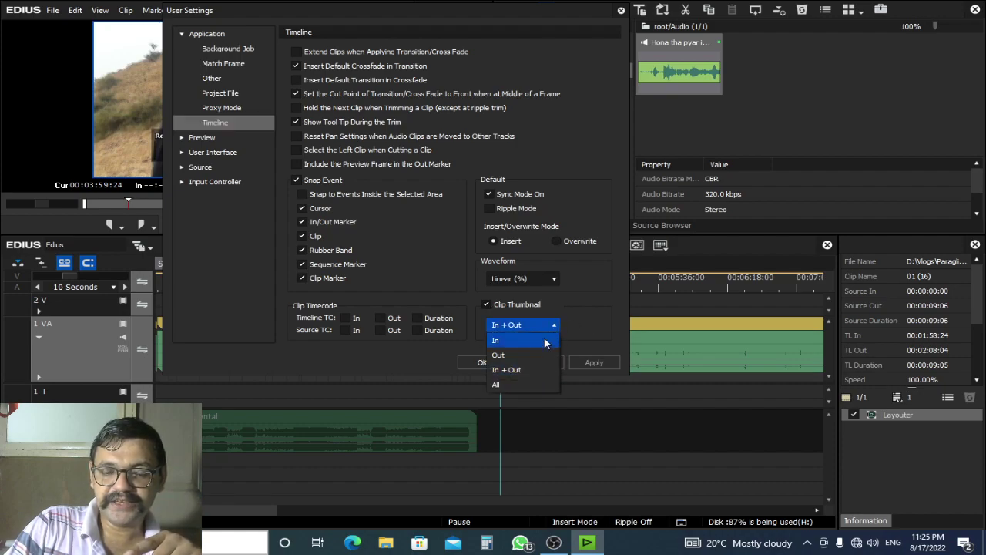
click(372, 10)
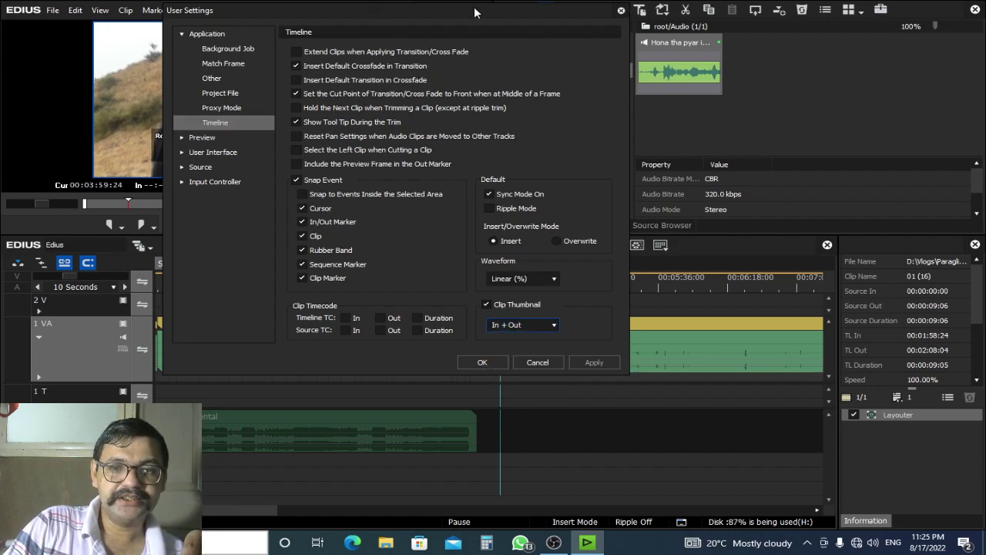
drag(352, 15, 587, 13)
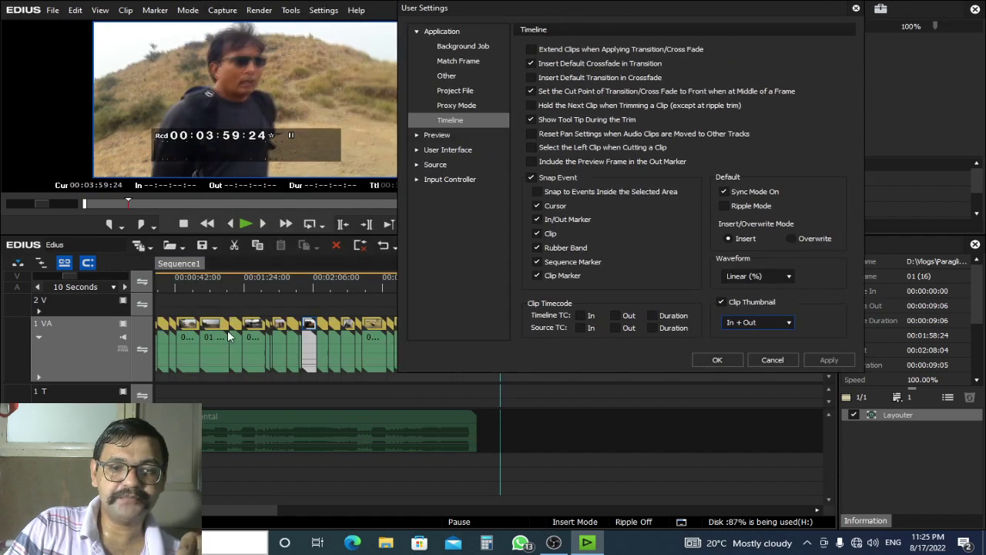
click(779, 324)
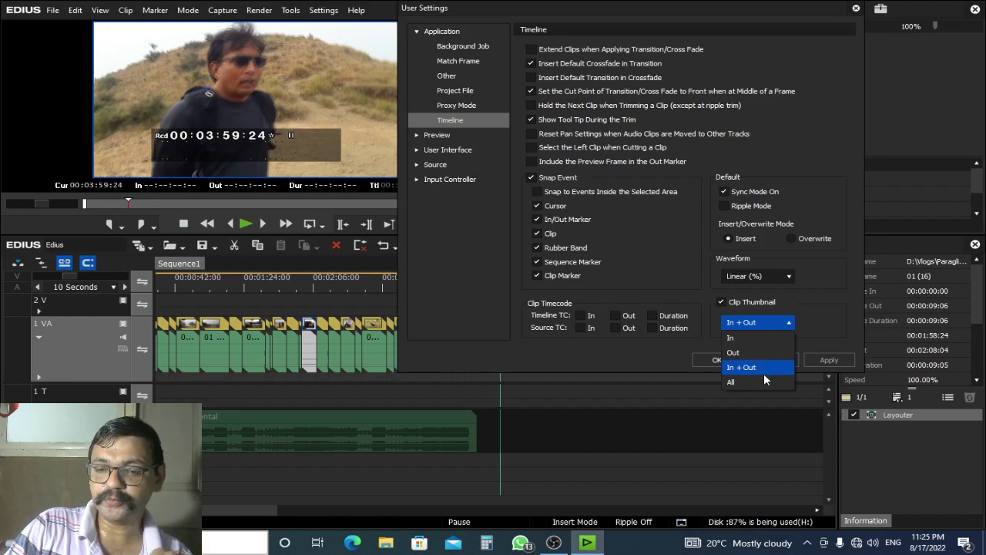
click(761, 383)
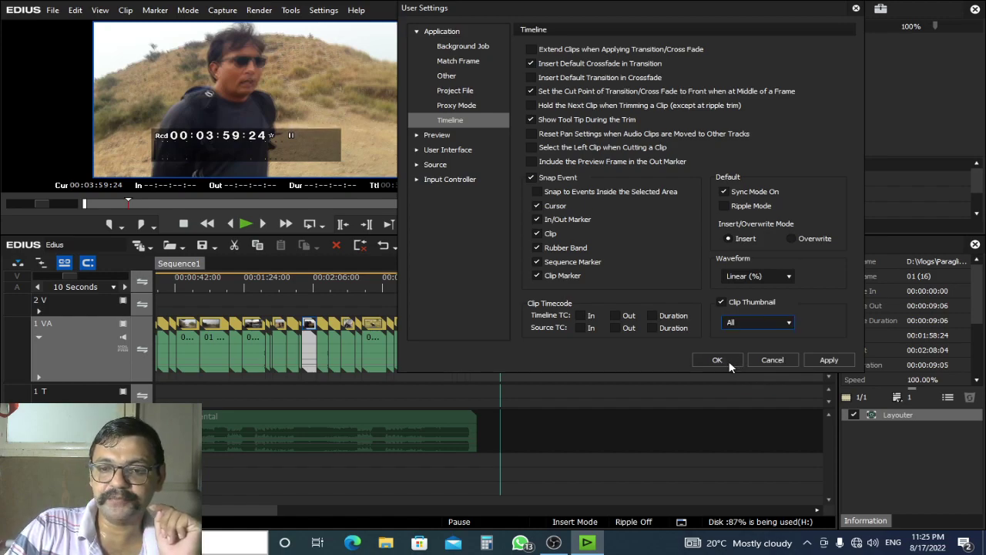
click(717, 360)
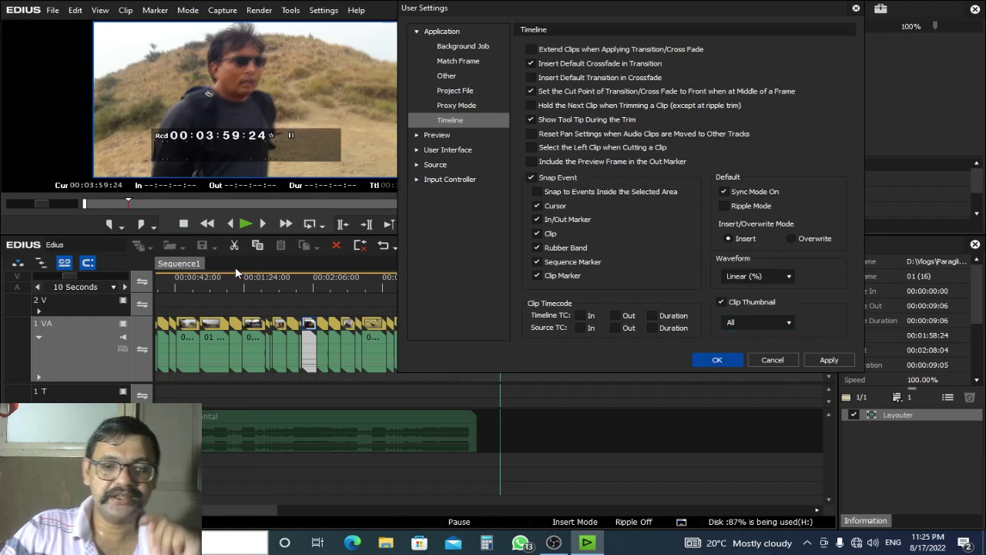
Examine the thumbnails at the beginning of clip 01 (16) on track 1 VA at the 1 Frame timeline scale
click(318, 284)
scroll(356, 285, up, 5)
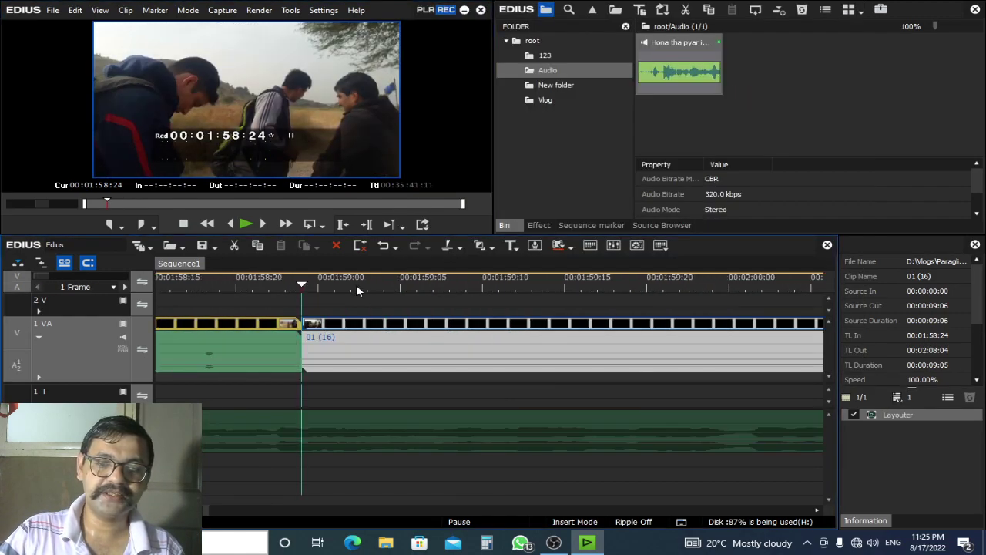
drag(354, 285, 403, 297)
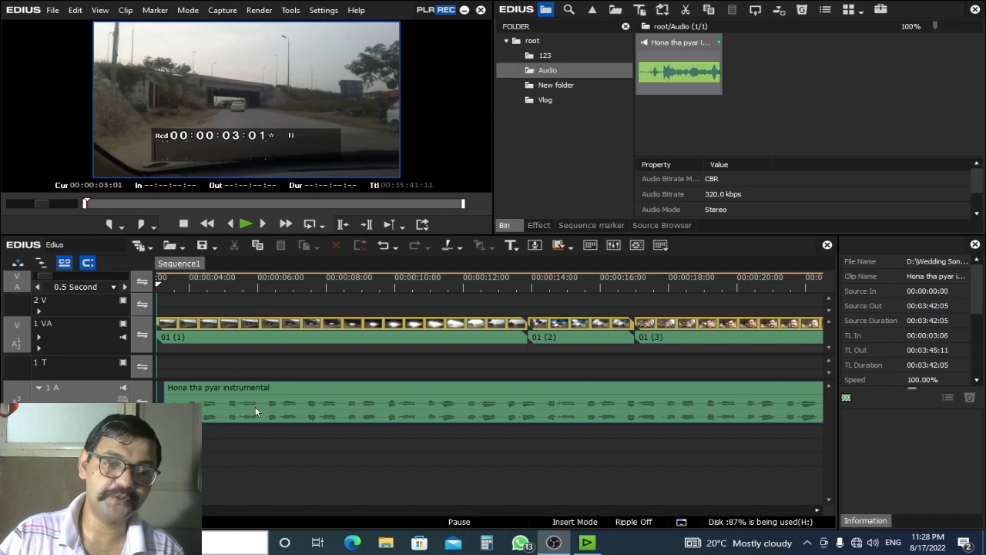
Select the instrumental clip on track 1 A and display the track's volume rubber band
click(375, 393)
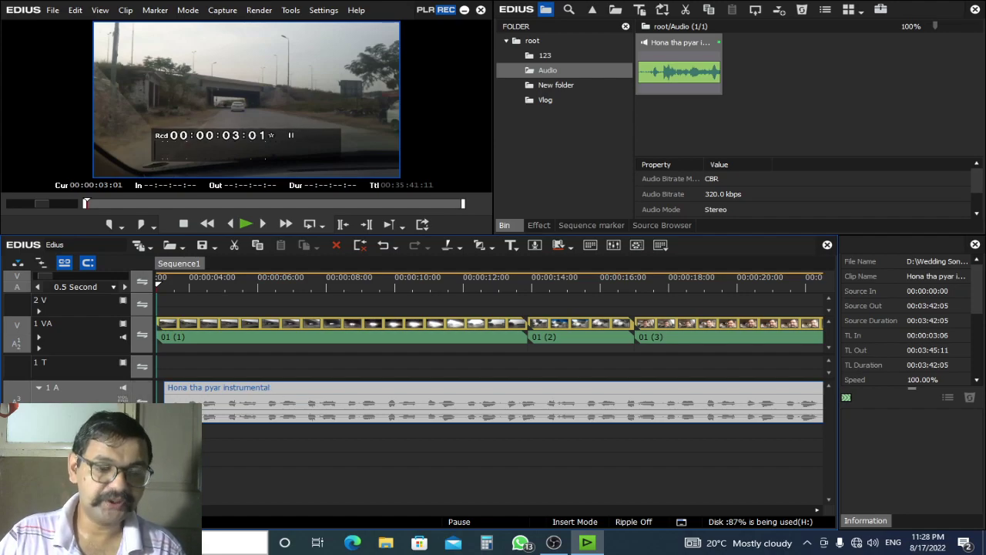
click(122, 400)
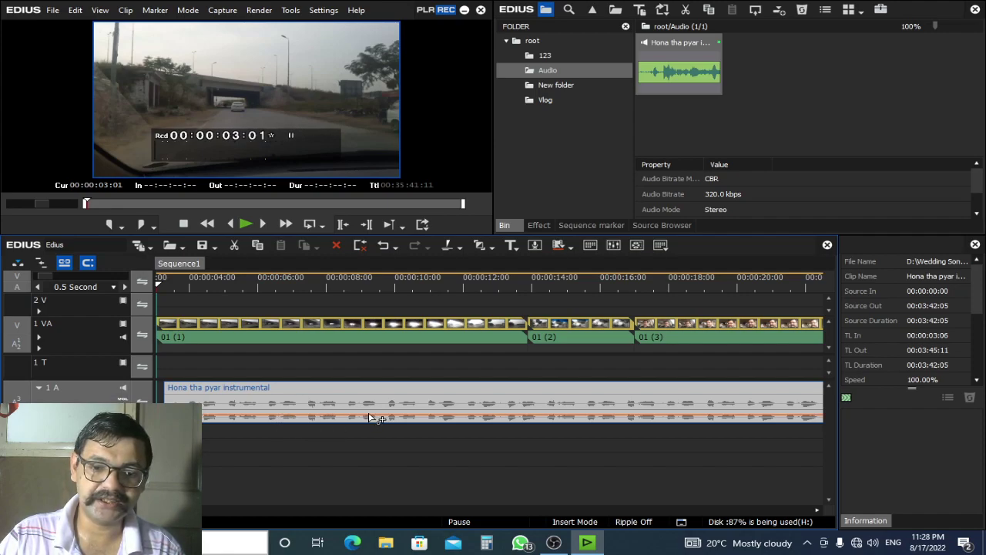
click(323, 10)
key(Escape)
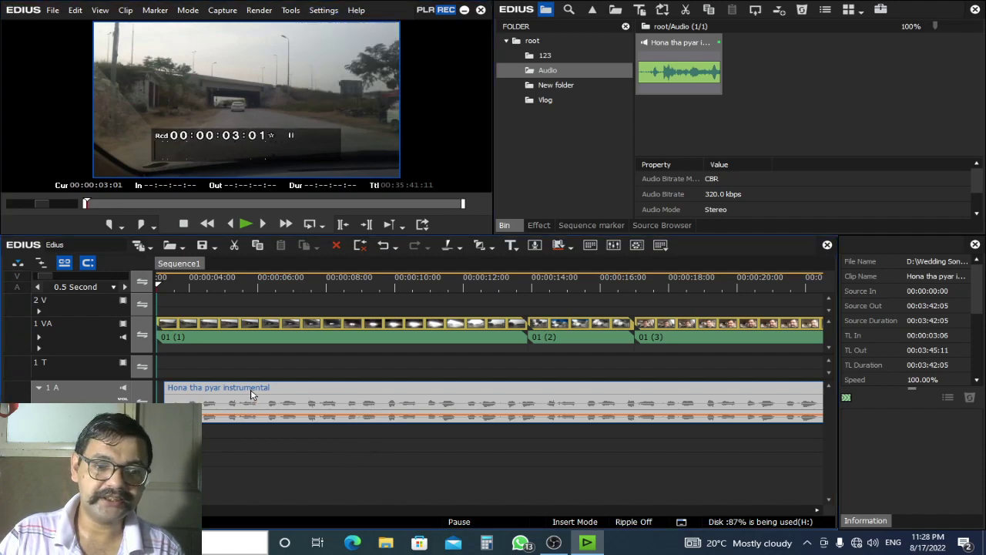
Set the Waveform display to Log (dB) in the Timeline user settings, apply it and accept the settings
click(323, 10)
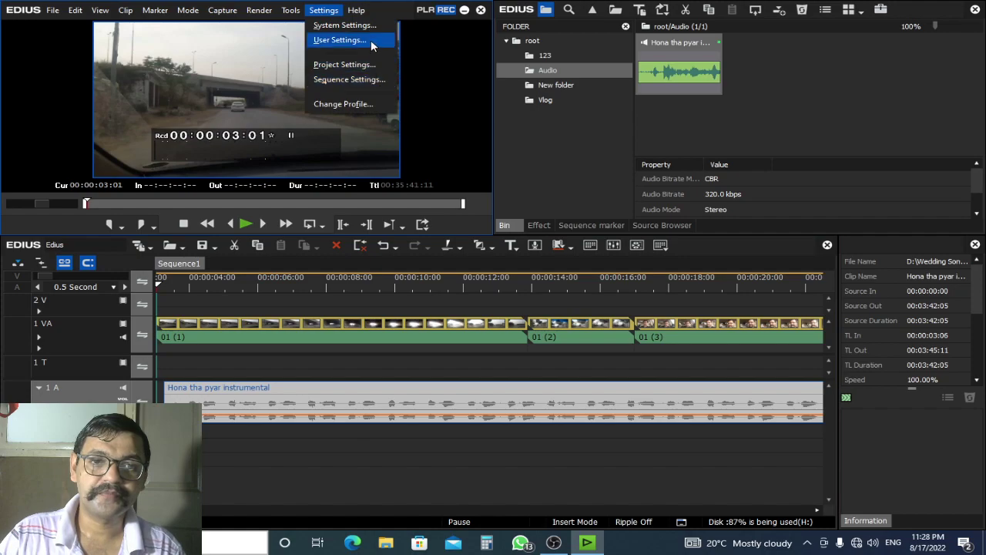
click(370, 40)
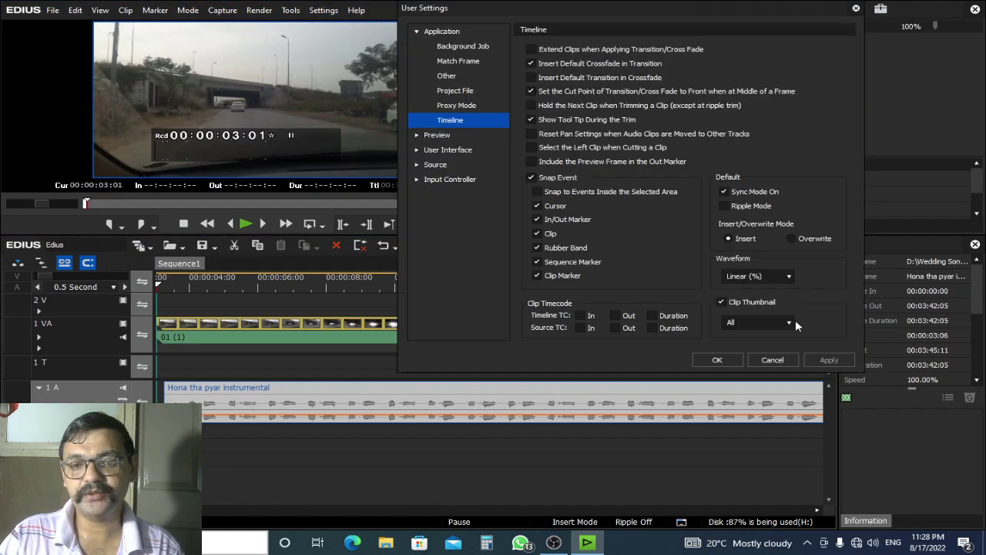
click(771, 276)
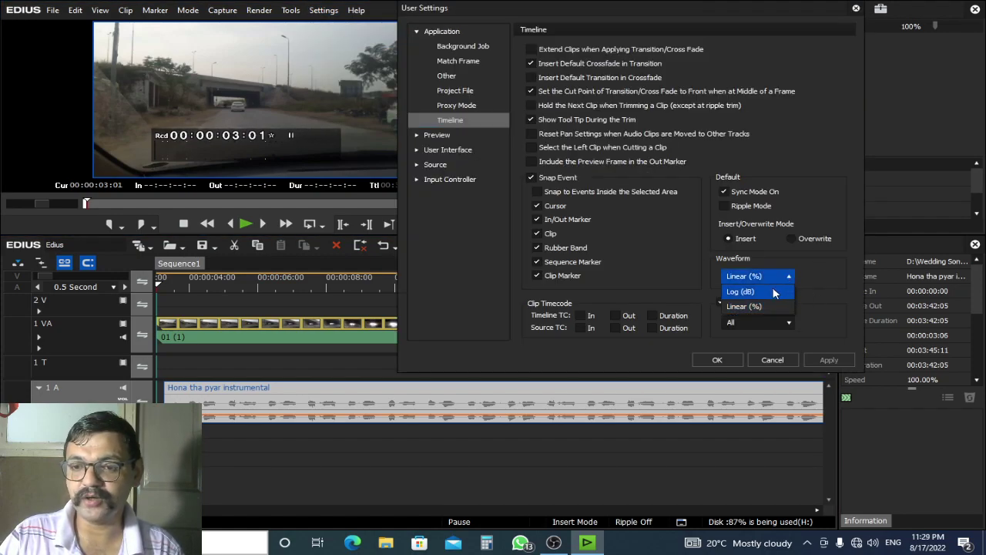
click(774, 292)
click(834, 361)
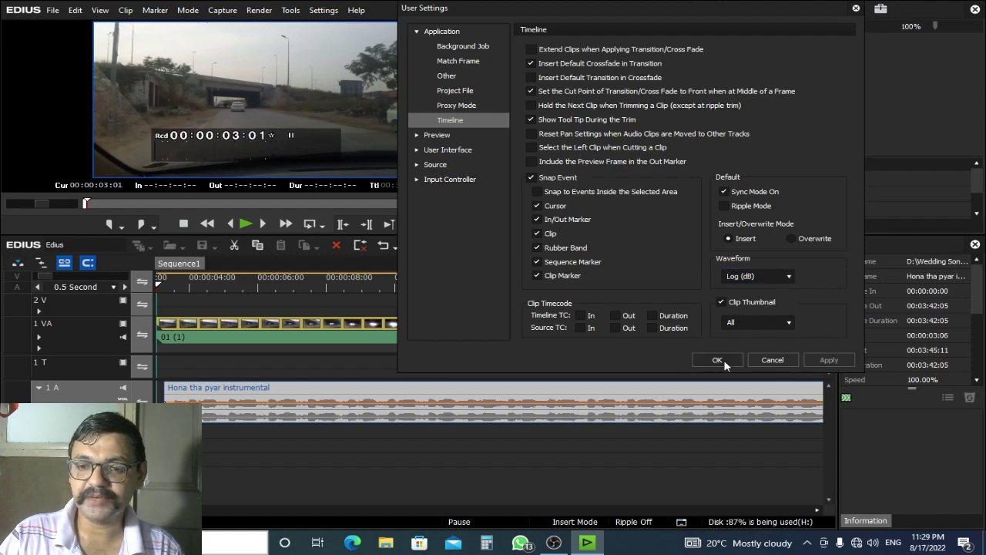
click(723, 362)
Add a volume point to the instrumental at 00:00:06:02 and lower its volume line near the clip's beginning
drag(190, 286, 261, 286)
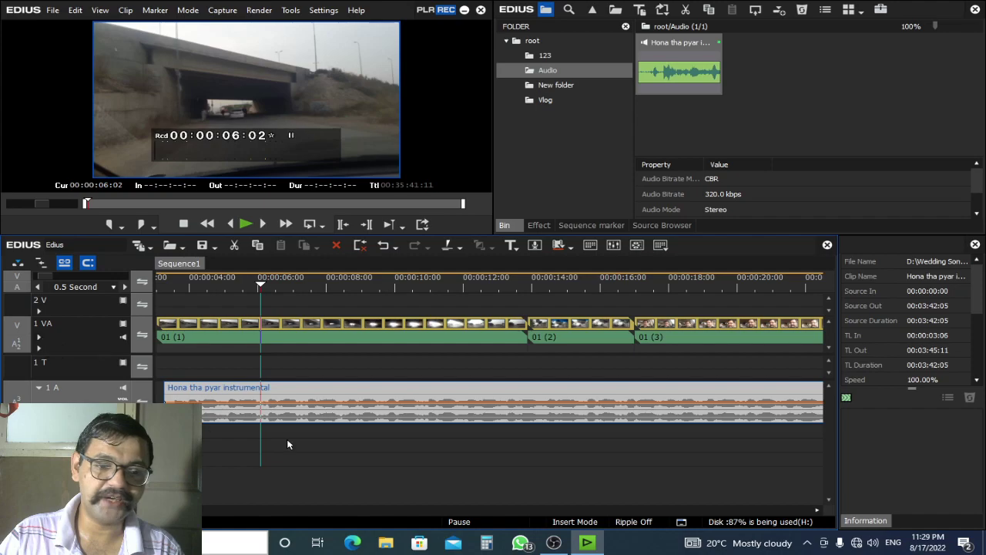
click(262, 404)
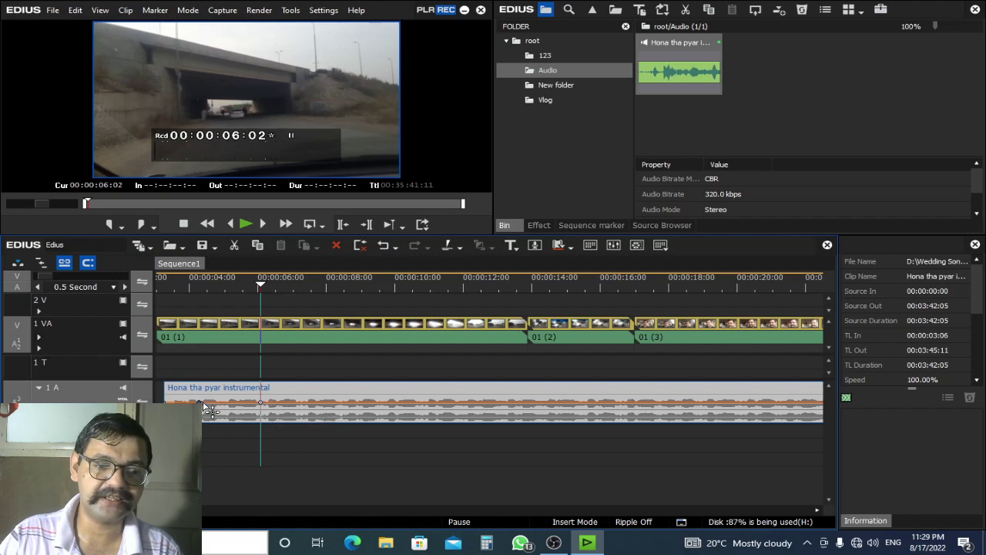
drag(208, 402, 202, 436)
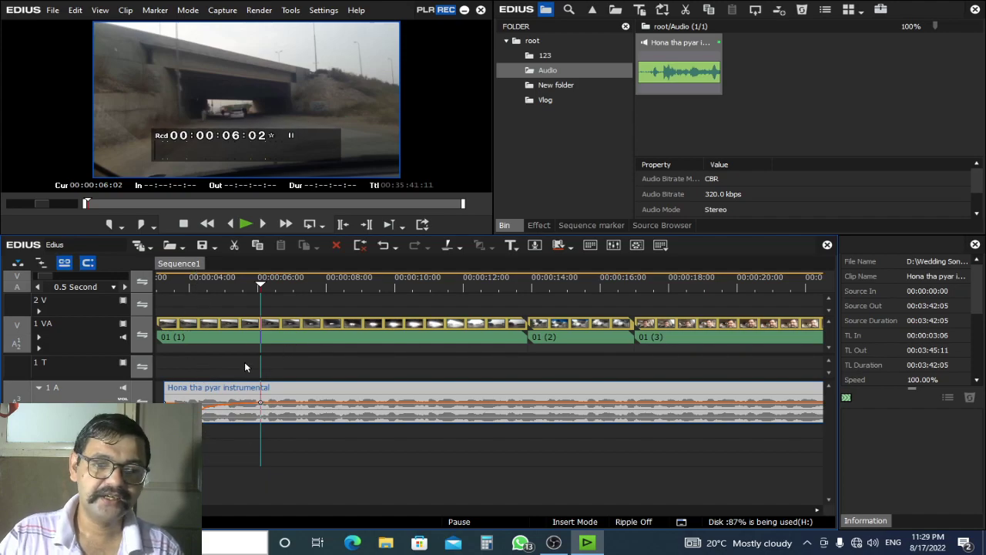
Select clip 01 (1) and set the height of track 1 VA to 4
click(99, 337)
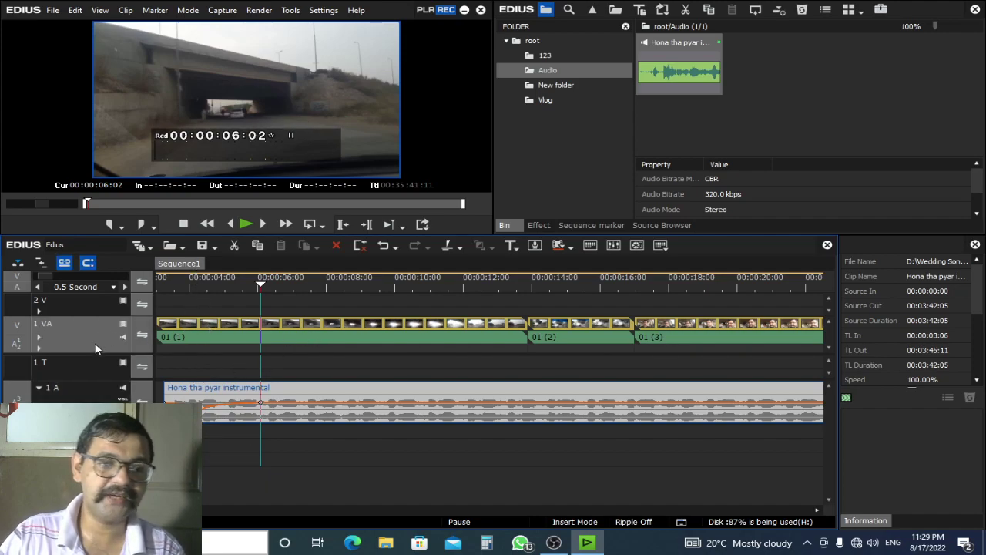
right_click(100, 337)
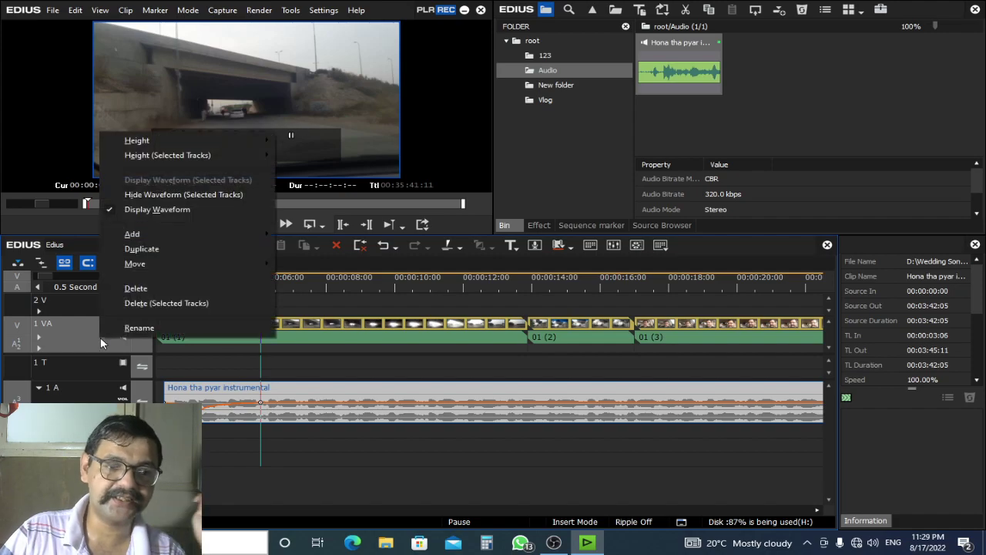
click(68, 327)
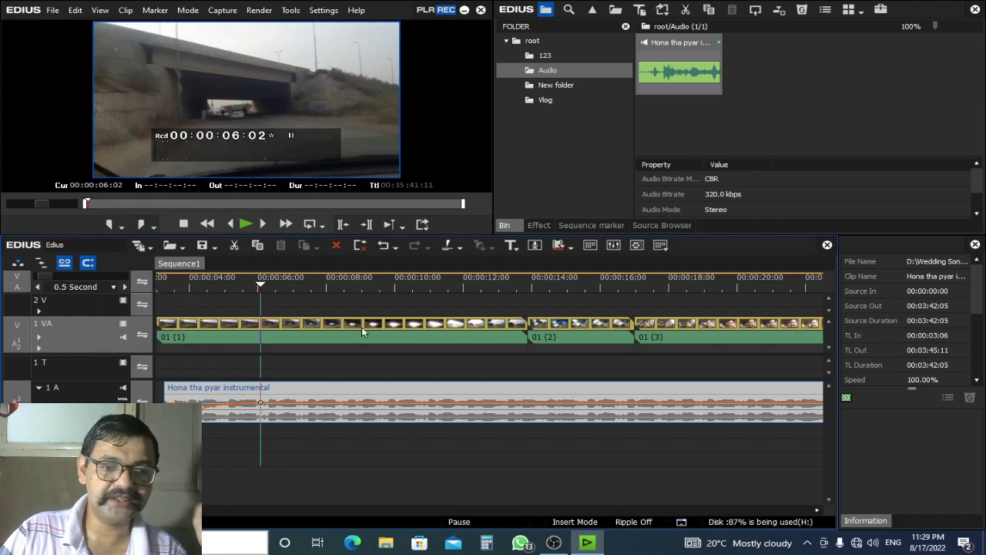
click(343, 329)
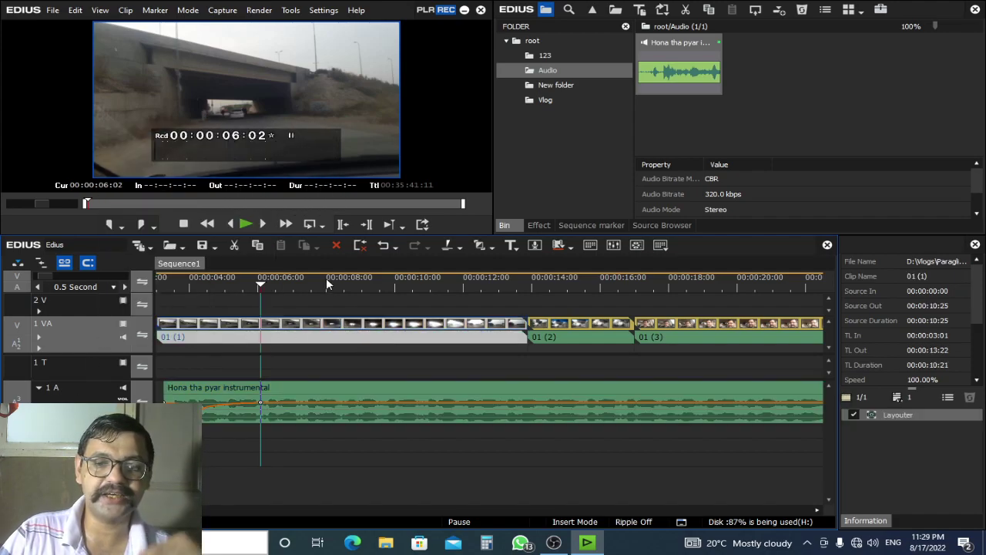
right_click(73, 338)
mouse_move(239, 156)
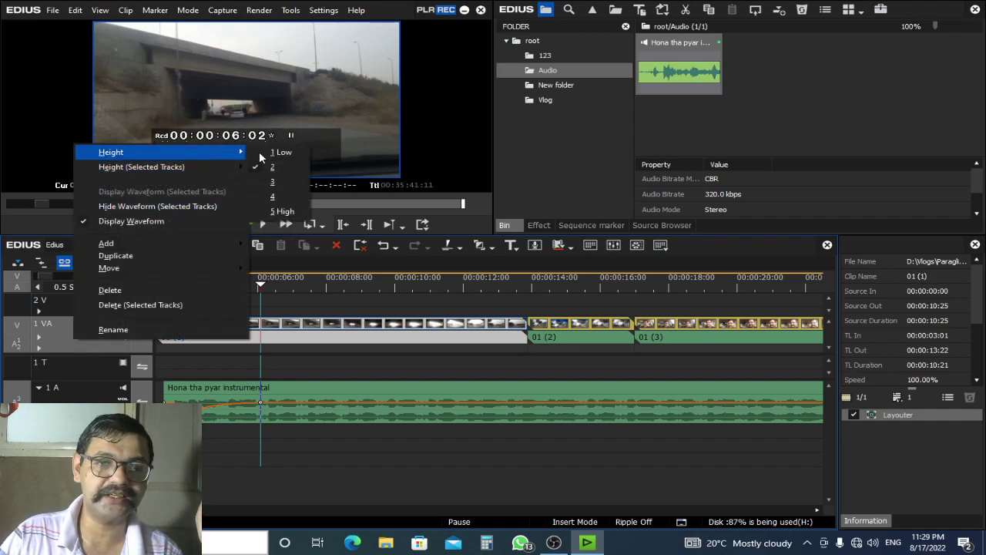
click(279, 196)
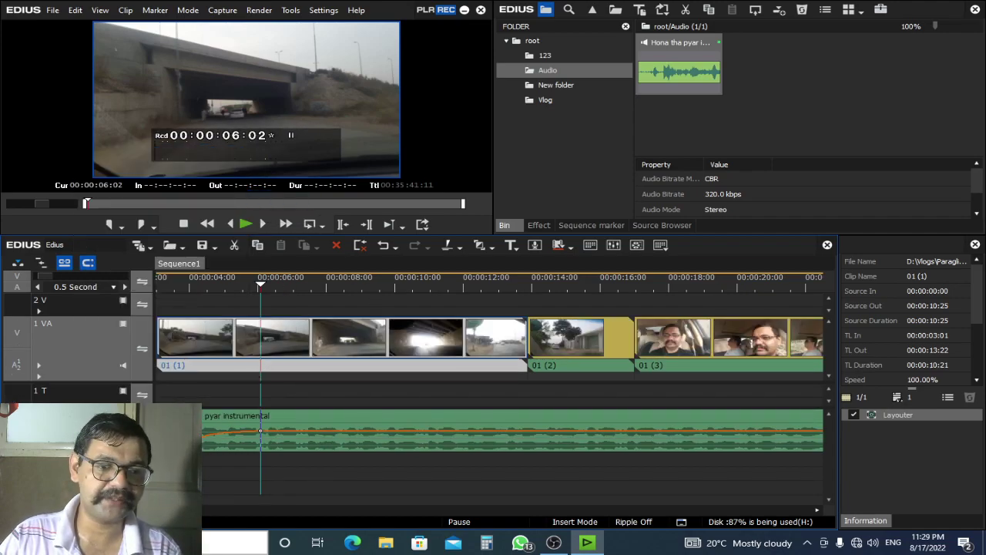
Examine the enlarged thumbnails of clips 01 (1) to 01 (3) against the preview, leaving the playhead at 00:00:13:22
click(246, 371)
drag(235, 278, 417, 300)
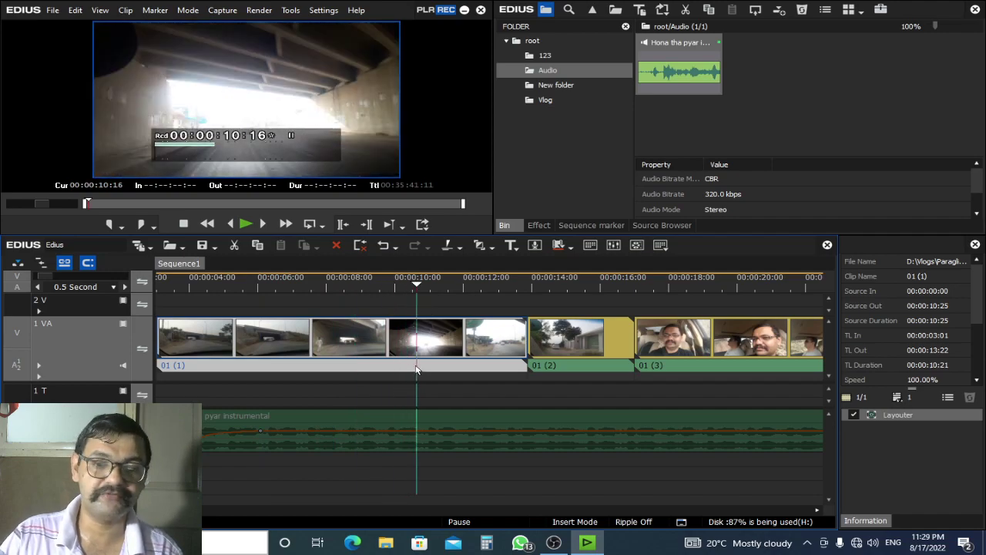
click(688, 282)
drag(691, 279, 571, 353)
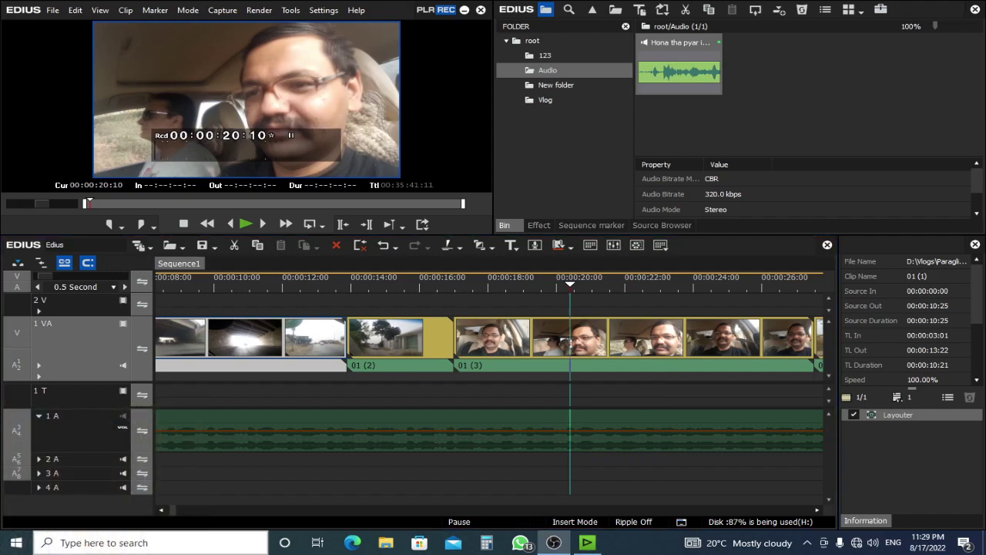
drag(651, 289, 259, 284)
scroll(413, 293, down, 2)
scroll(258, 284, up, 2)
click(125, 10)
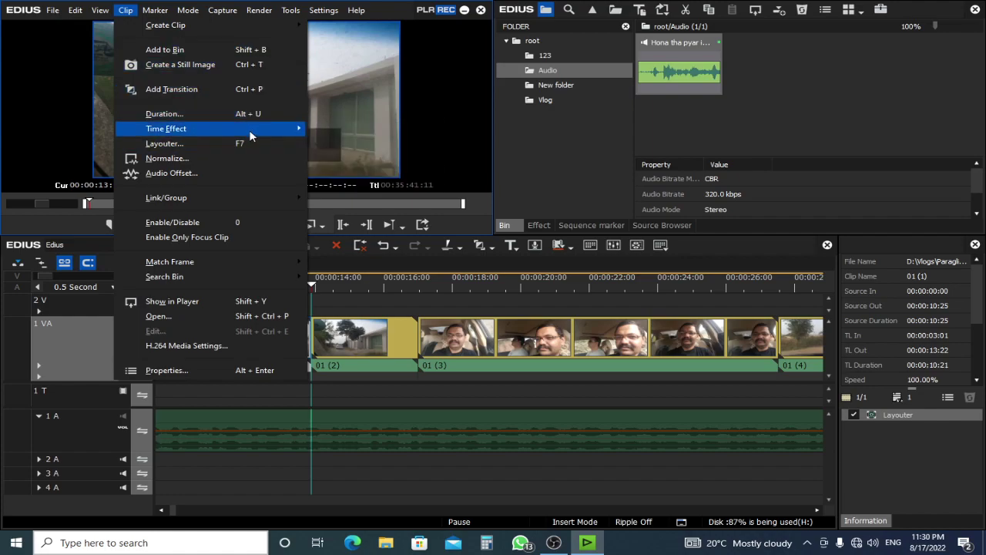
mouse_move(250, 137)
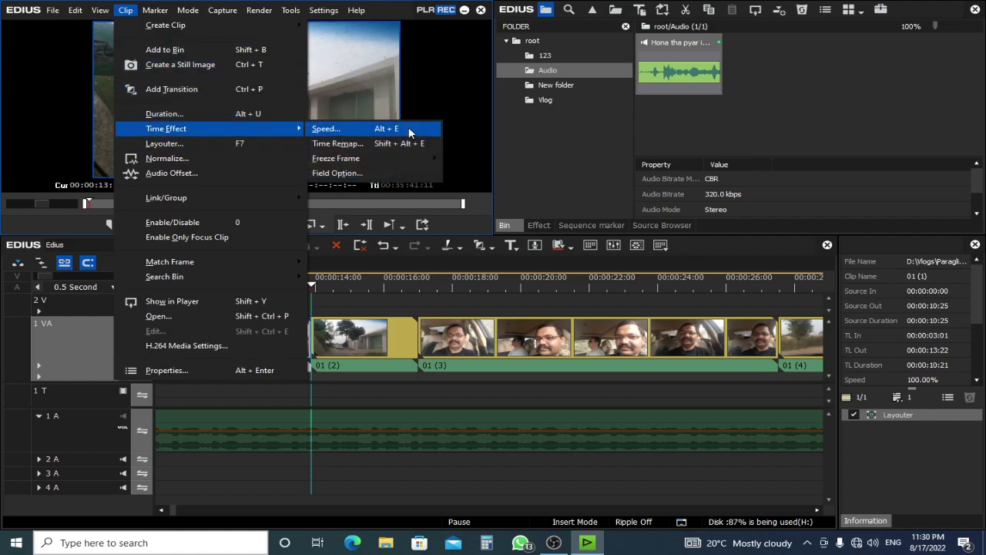
mouse_move(400, 162)
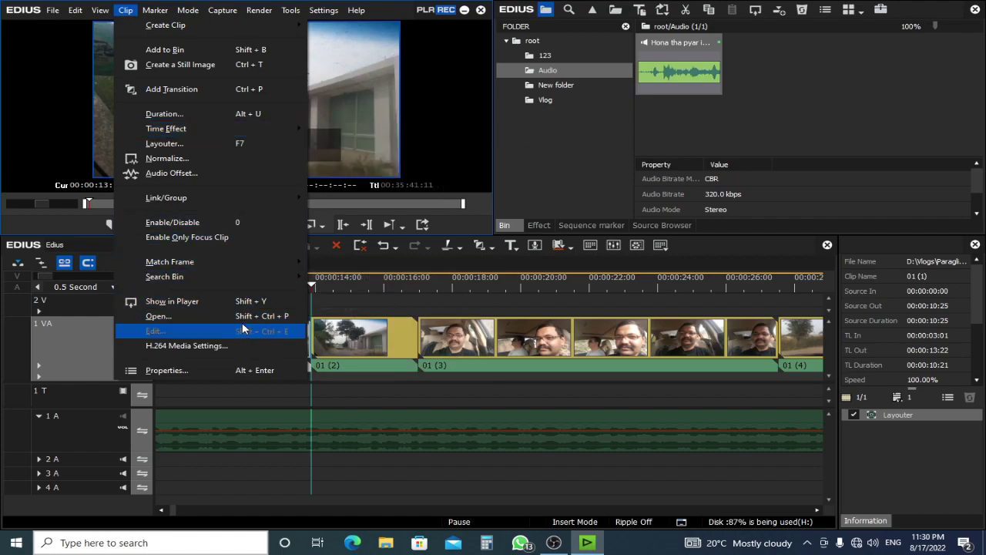
mouse_move(100, 10)
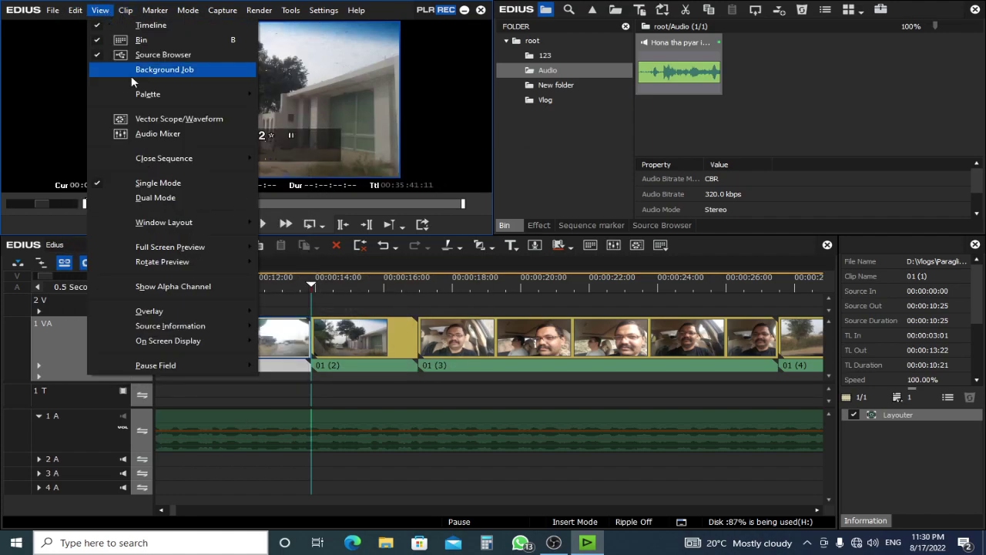
mouse_move(199, 223)
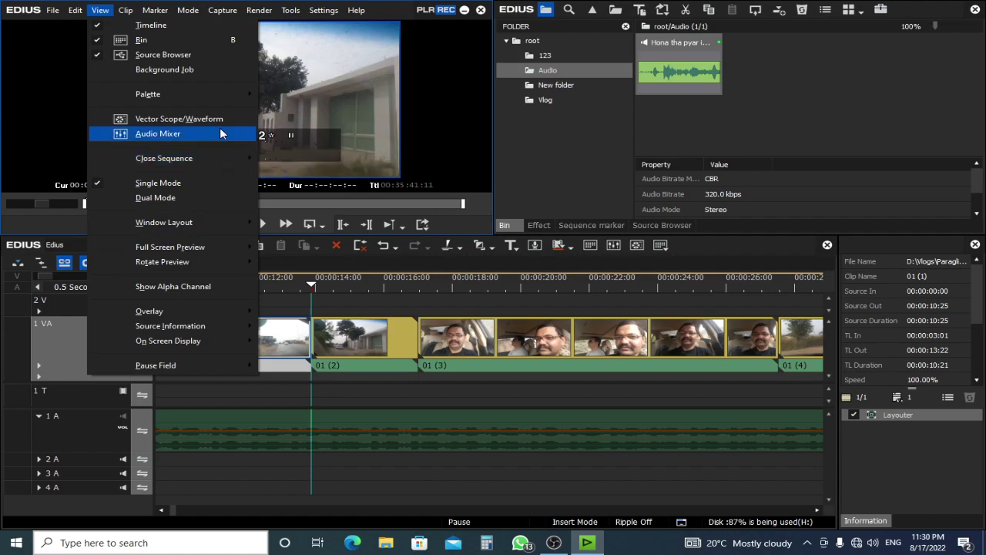
click(744, 118)
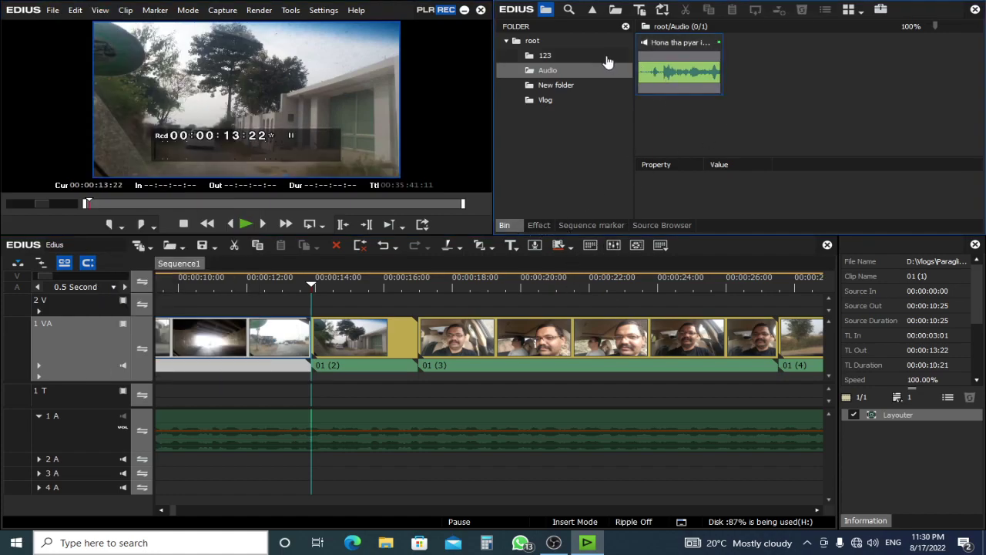
Swap the positions of the preview window and the Bin window, and move the timeline playhead to 00:00:15:16
click(323, 10)
drag(389, 16, 733, 312)
drag(923, 9, 430, 9)
drag(734, 309, 888, 15)
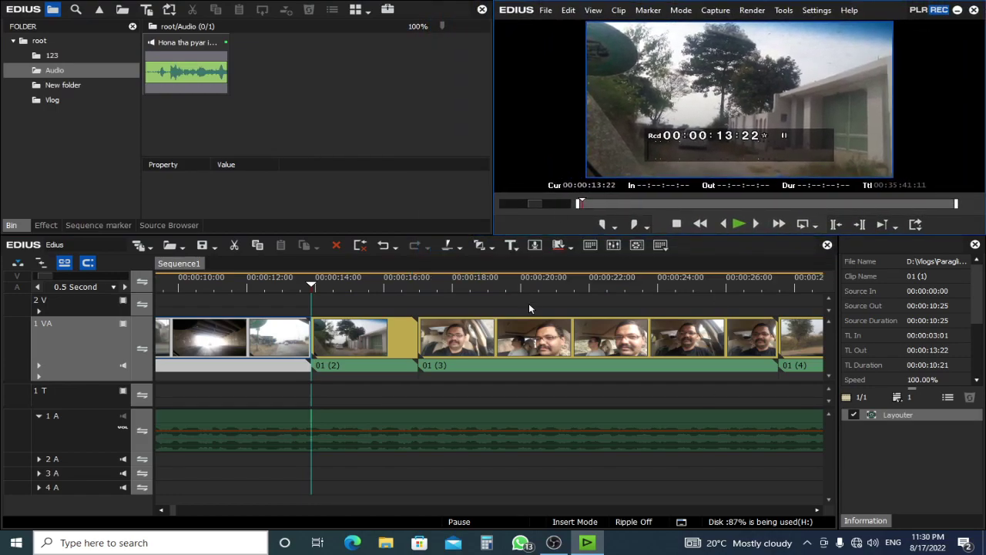
click(373, 282)
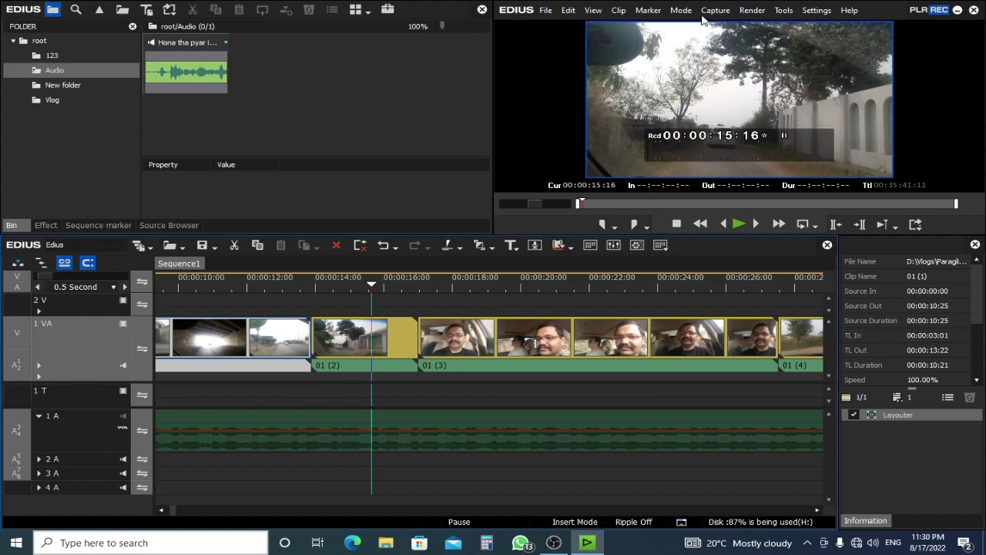
Return the preview window and the Bin window to their original positions above the timeline
drag(879, 8, 386, 133)
drag(421, 6, 924, 10)
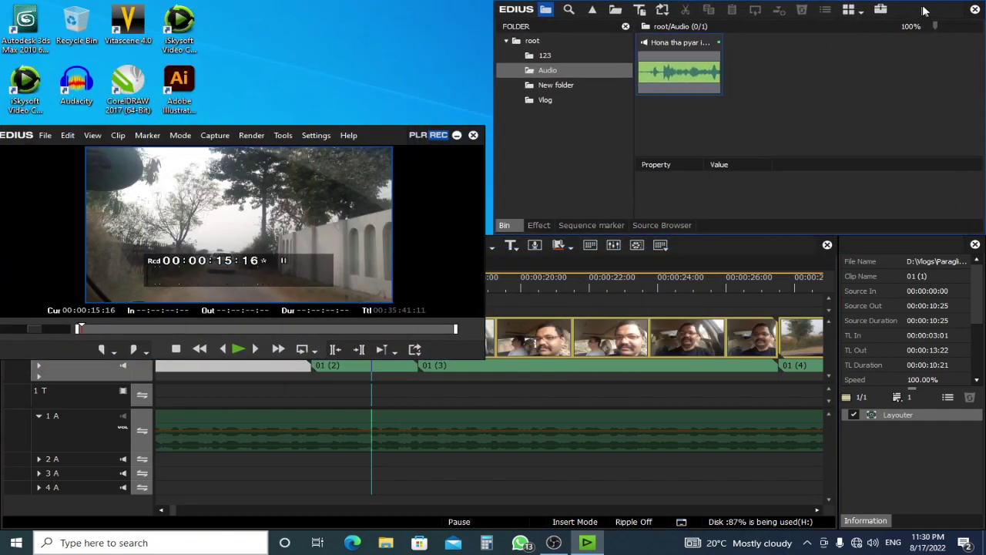
drag(382, 131, 388, 8)
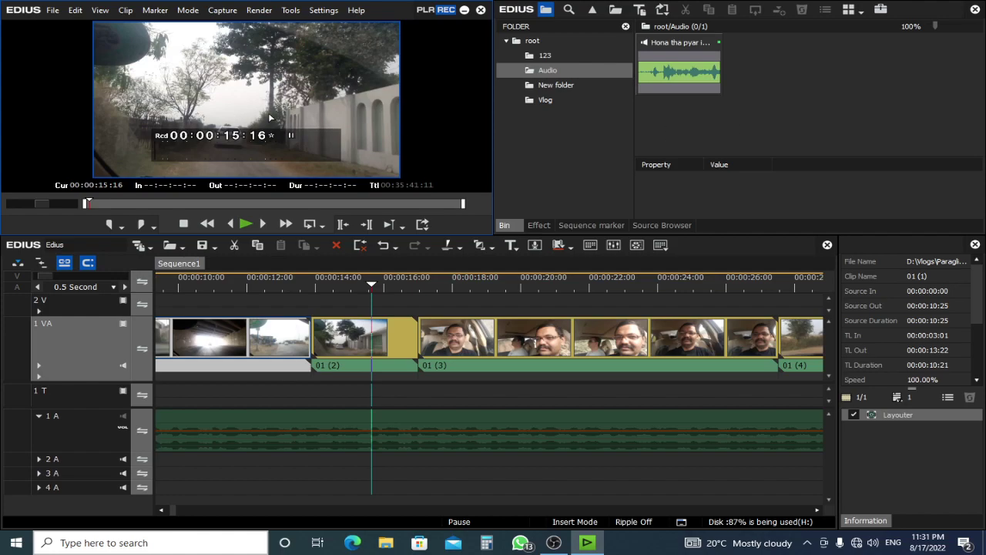
Switch the preview window to Dual Mode and move the timeline playhead to 00:00:18:14
click(155, 10)
mouse_move(100, 9)
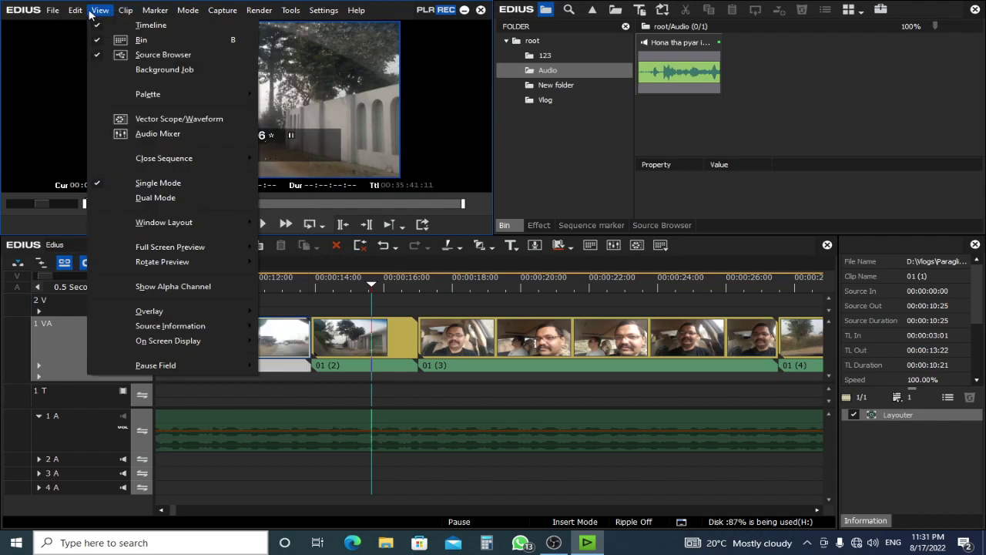
mouse_move(220, 160)
click(204, 195)
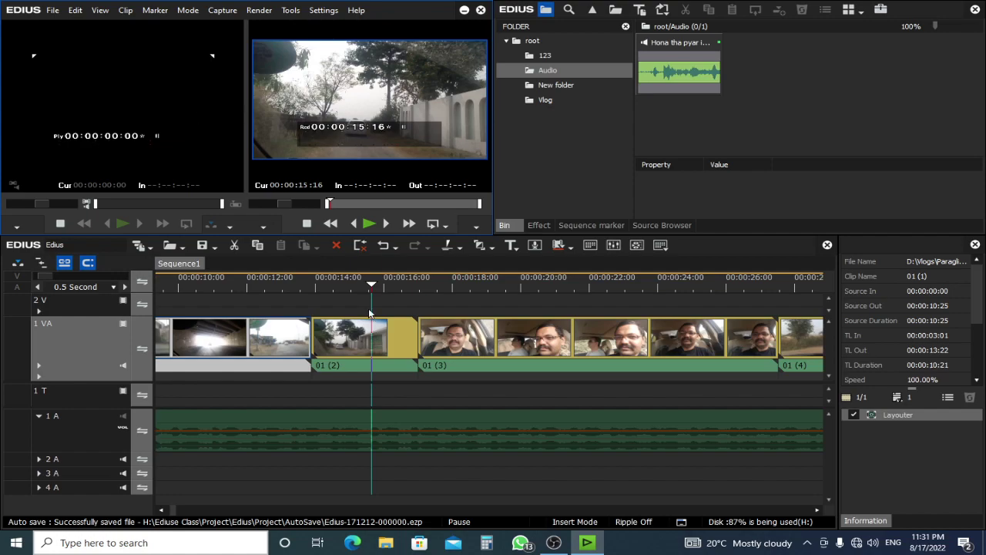
click(116, 110)
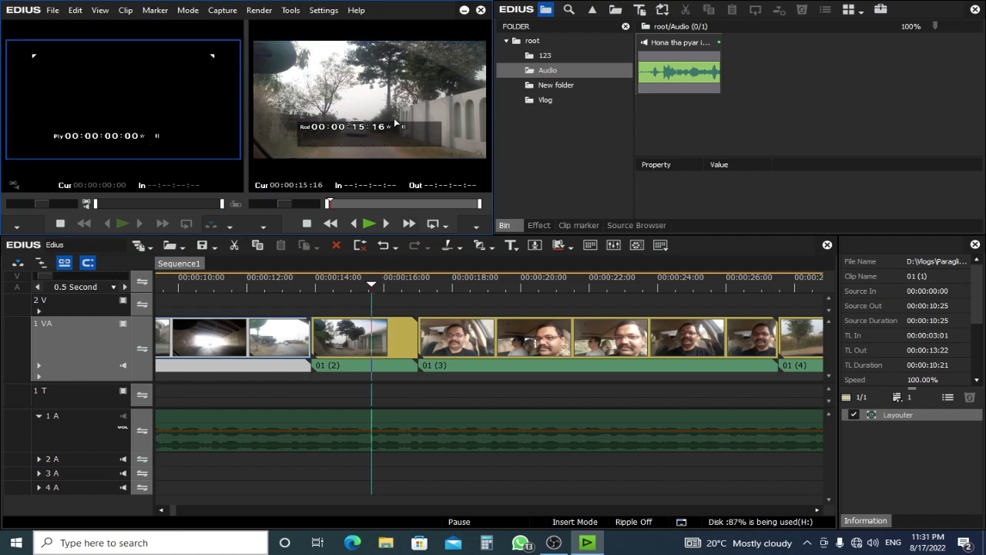
drag(373, 283, 474, 293)
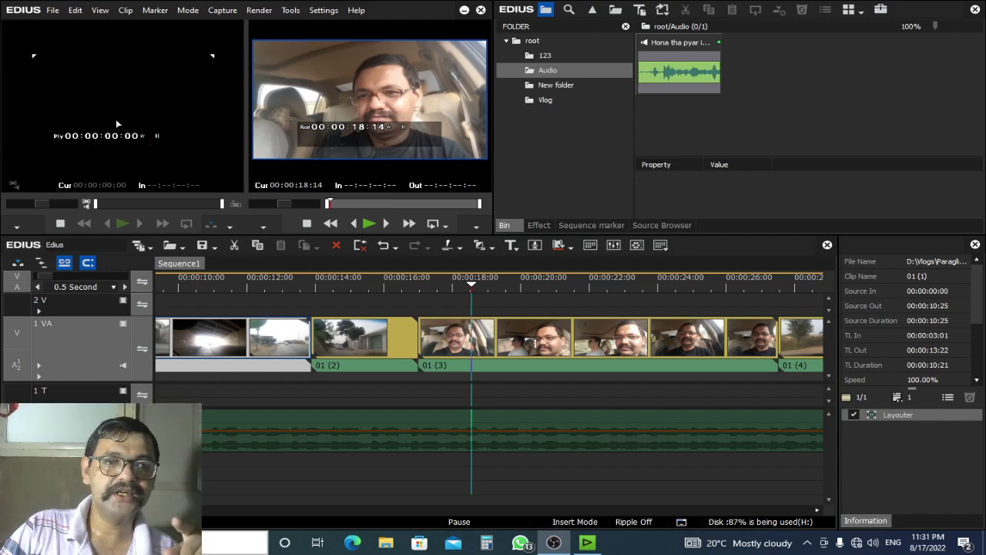
Load clip 01 (3) into the player and mark its In point at 00:00:02:19 and Out point at 00:00:04:11
double_click(539, 344)
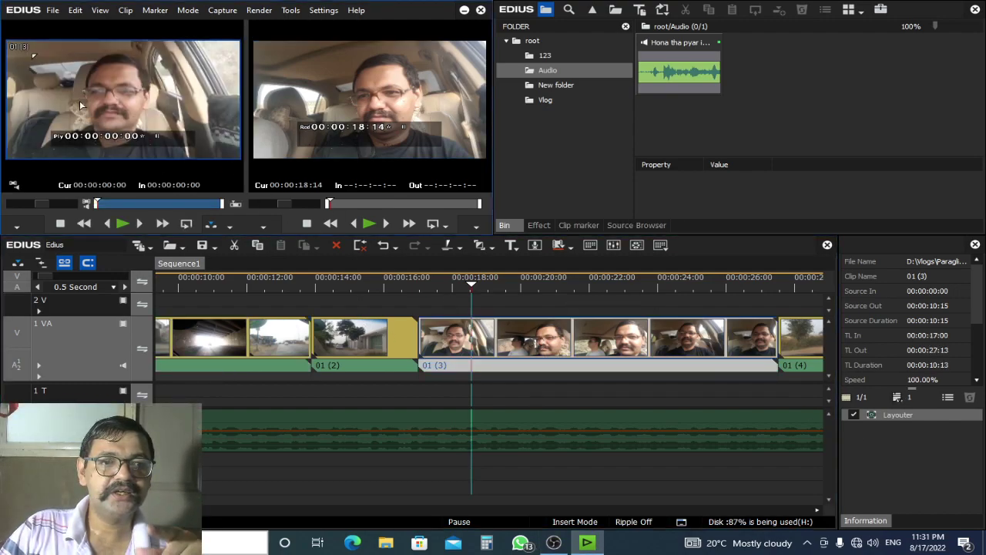
drag(107, 204, 149, 203)
key(i)
key(o)
Try placing the marked section of clip 01 (3) on track 2 V at 00:00:18:14, and undo the placement
drag(110, 70, 472, 312)
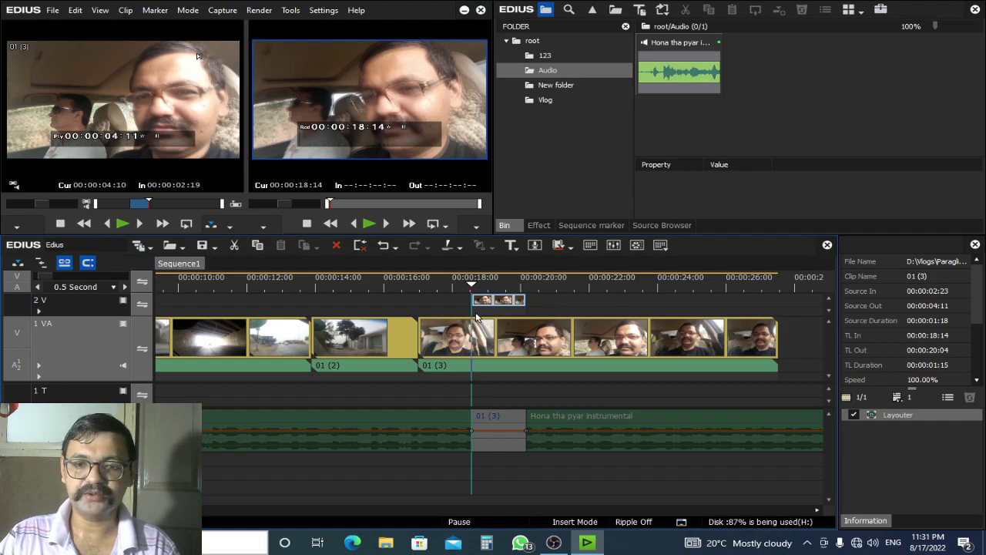
key(ctrl+z)
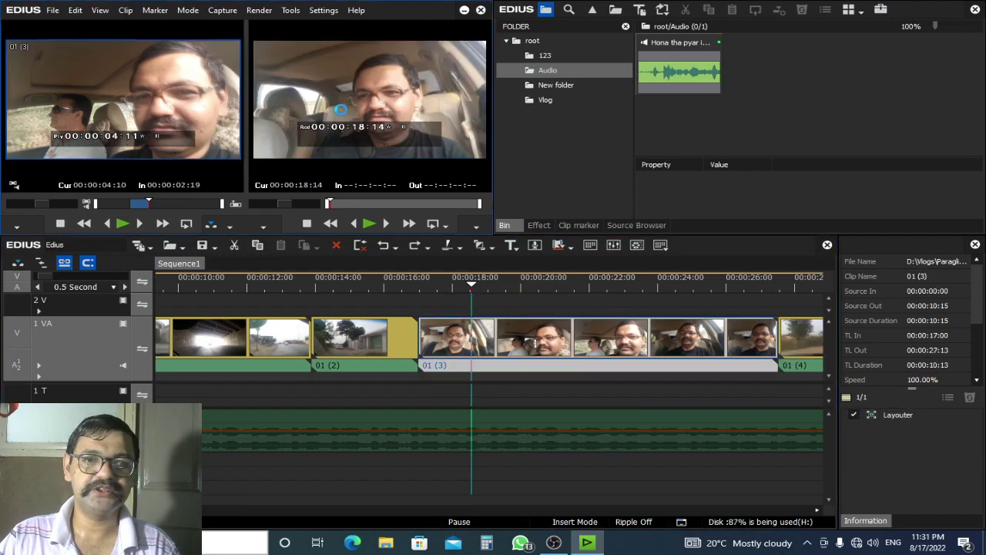
click(100, 10)
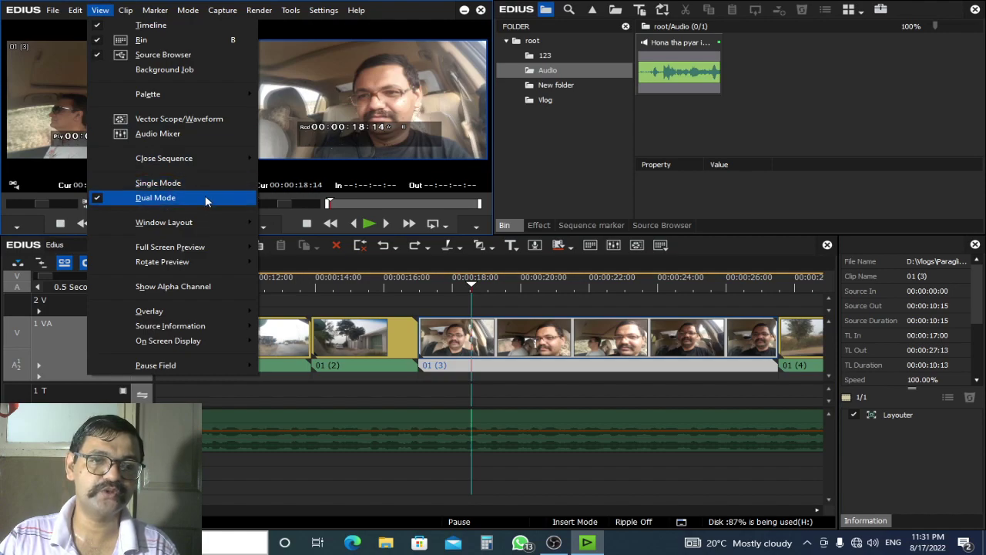
mouse_move(209, 223)
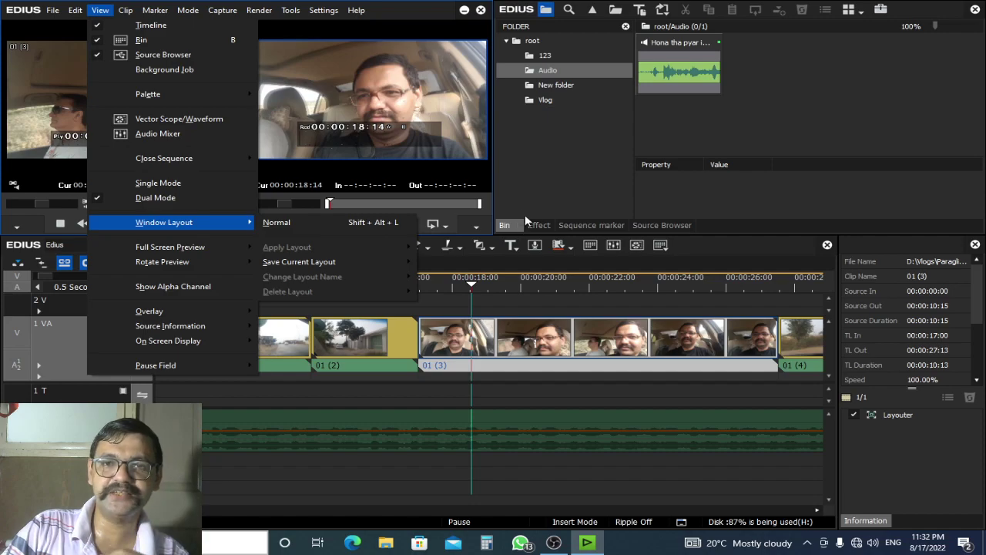
click(559, 163)
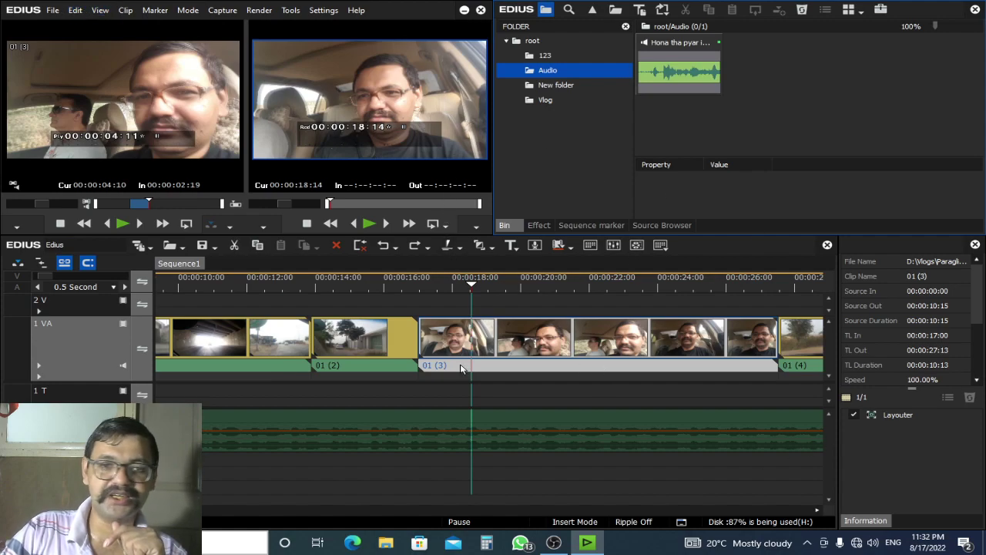
Add the default Dissolve transition at the cut between clips 01 (2) and 01 (3)
click(520, 346)
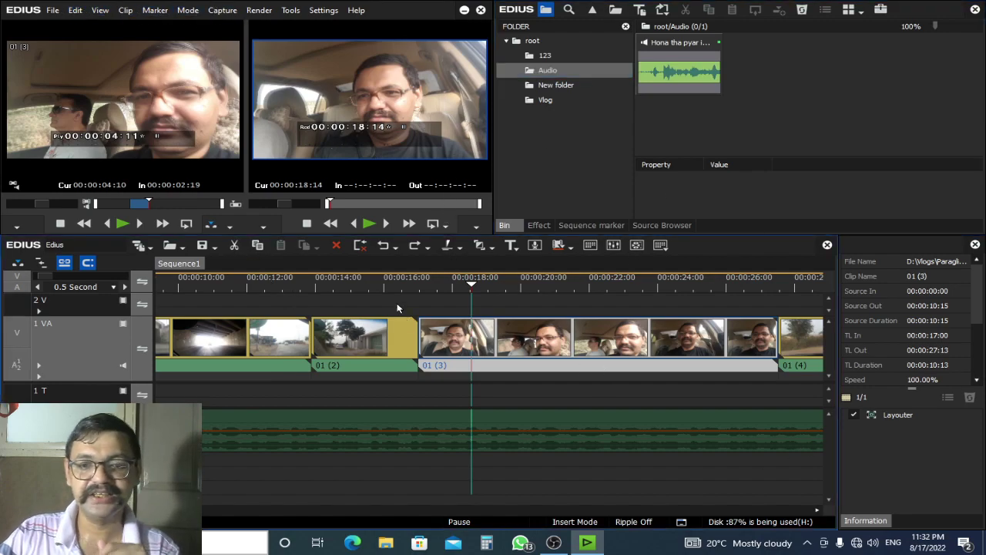
click(422, 283)
click(424, 283)
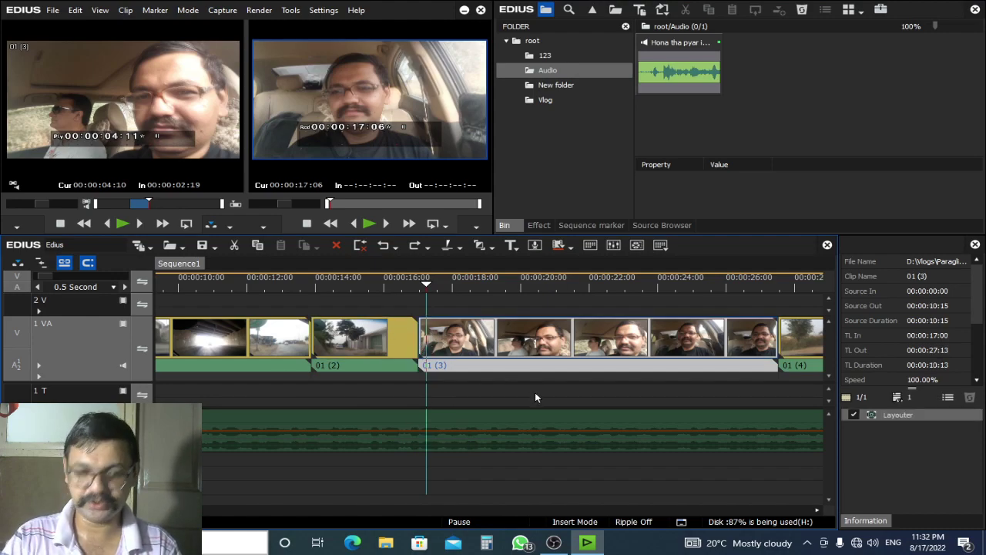
key(ctrl+p)
Play the timeline across the Dissolve between clips 01 (2) and 01 (3), and undo the transition
click(389, 284)
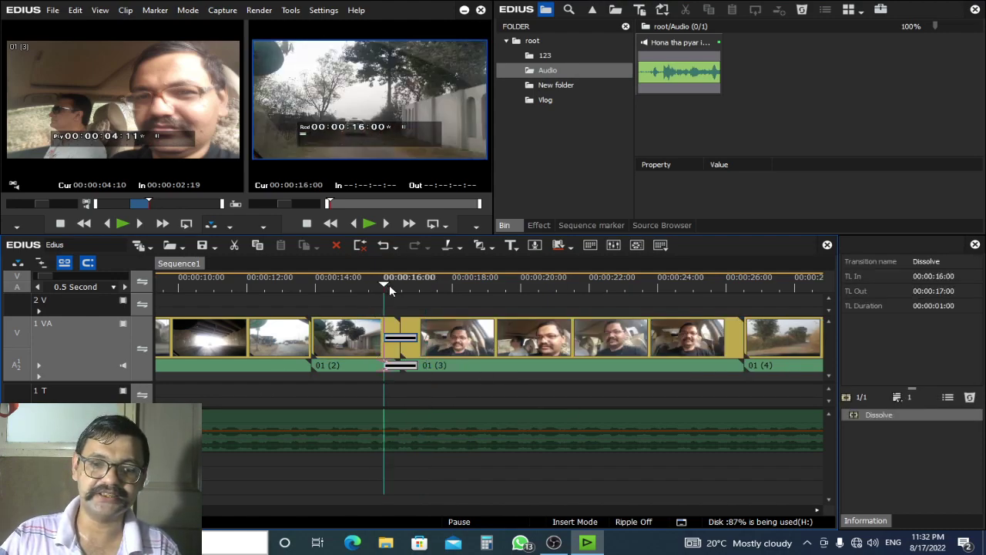
drag(389, 284, 360, 285)
key(space)
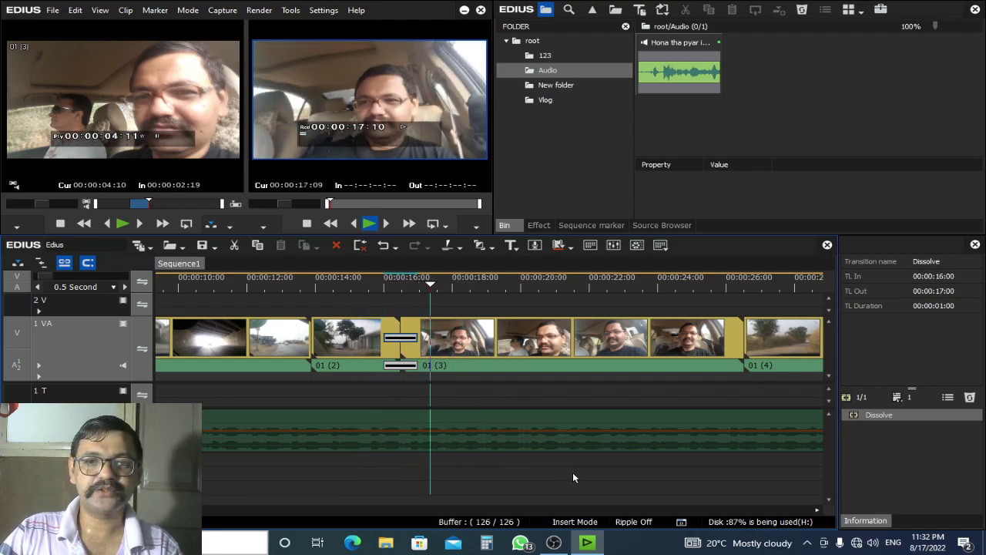
key(space)
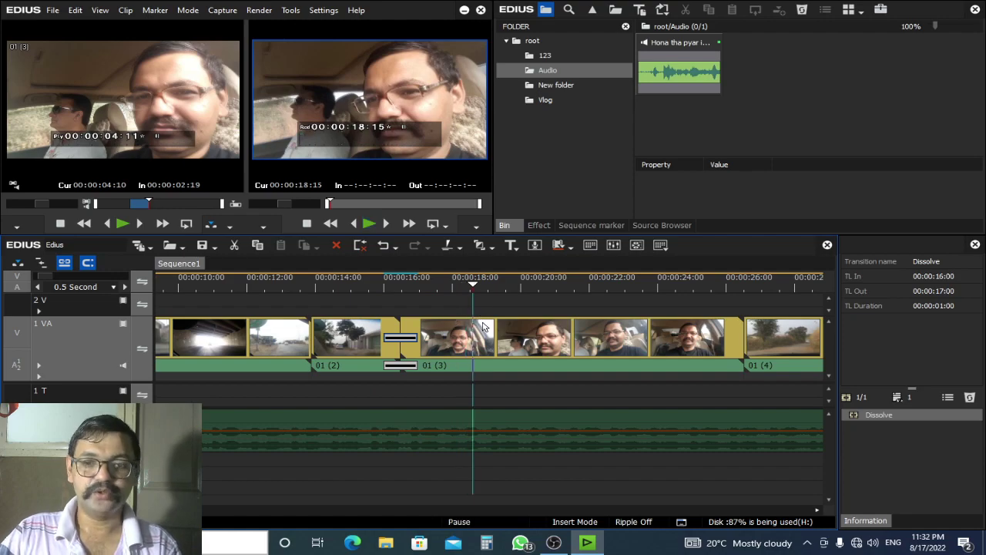
key(ctrl+z)
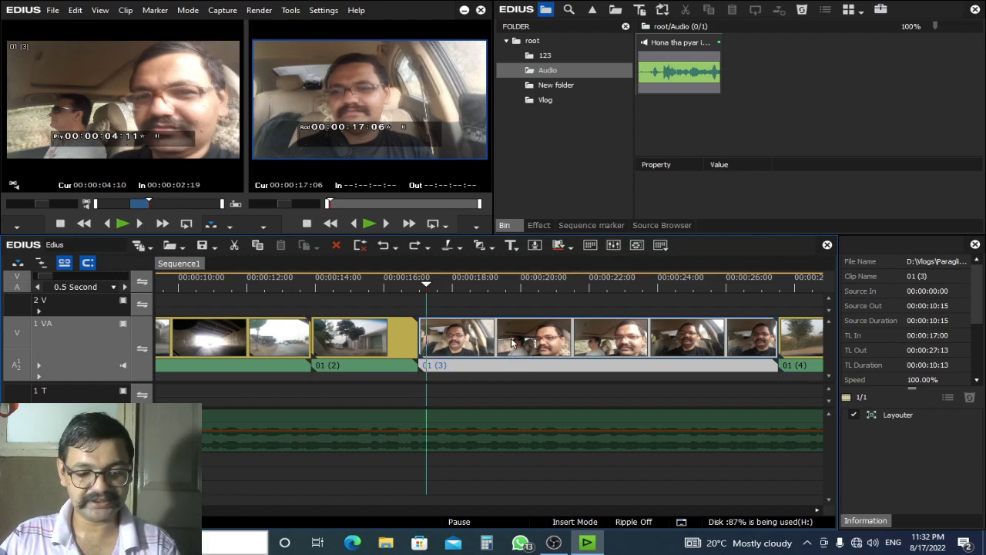
Reverse clip 01 (3) by setting its speed direction to backward at a 100% rate, and play it back
key(alt+e)
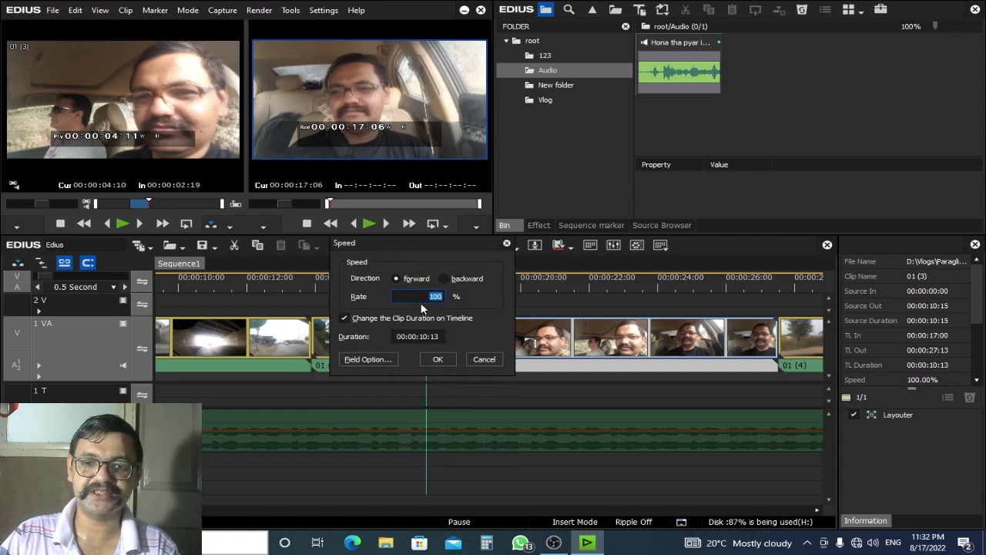
click(444, 279)
click(437, 360)
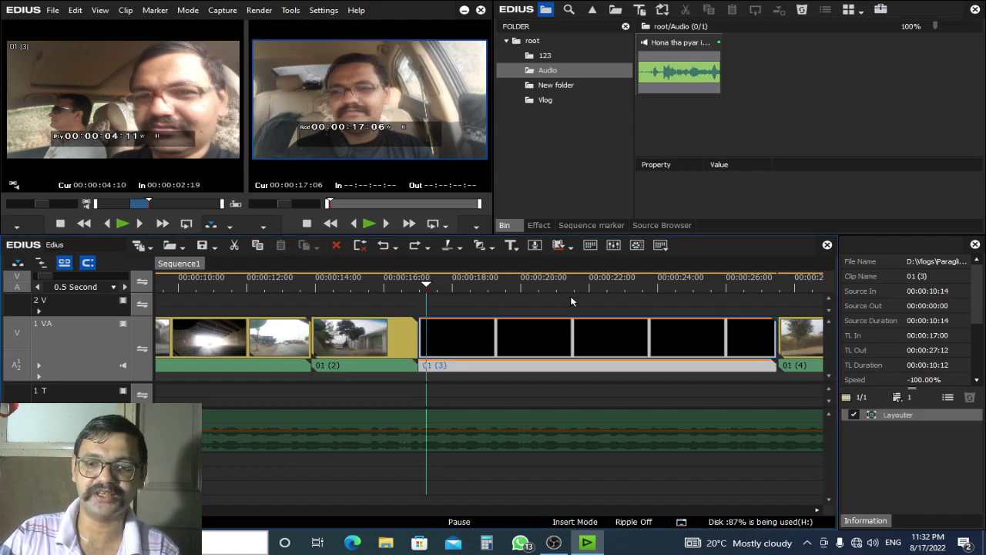
key(space)
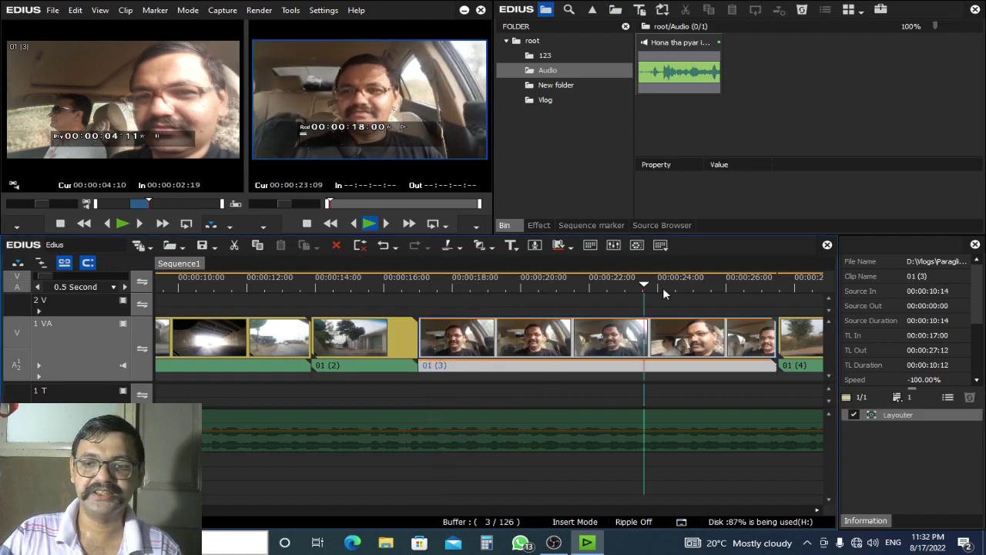
key(space)
Locate the paraglider shot in clip 01 (33) at 00:12:47:10 and play it to 00:12:48:04
scroll(481, 282, down, 5)
drag(498, 285, 673, 348)
scroll(688, 356, up, 2)
scroll(688, 356, up, 3)
drag(824, 278, 761, 302)
click(763, 323)
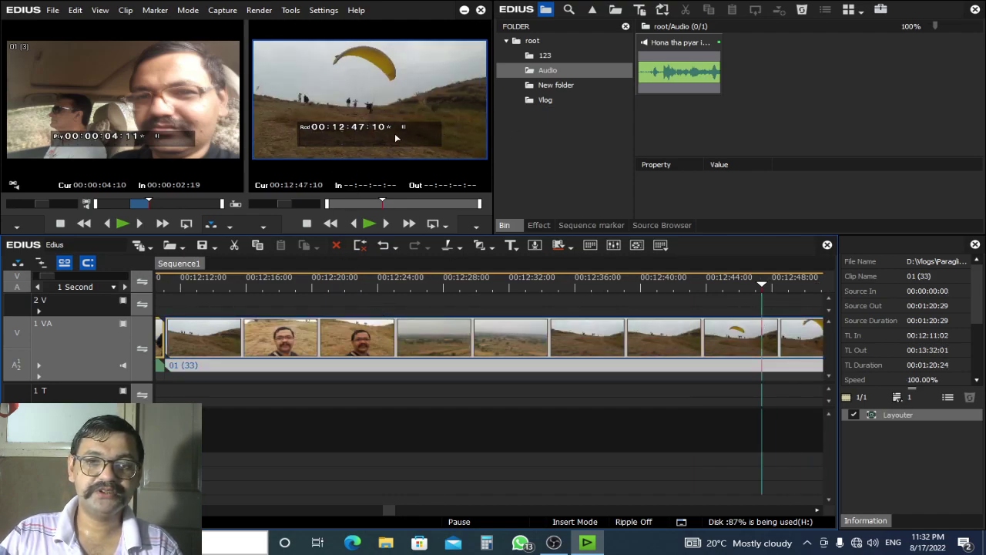
key(space)
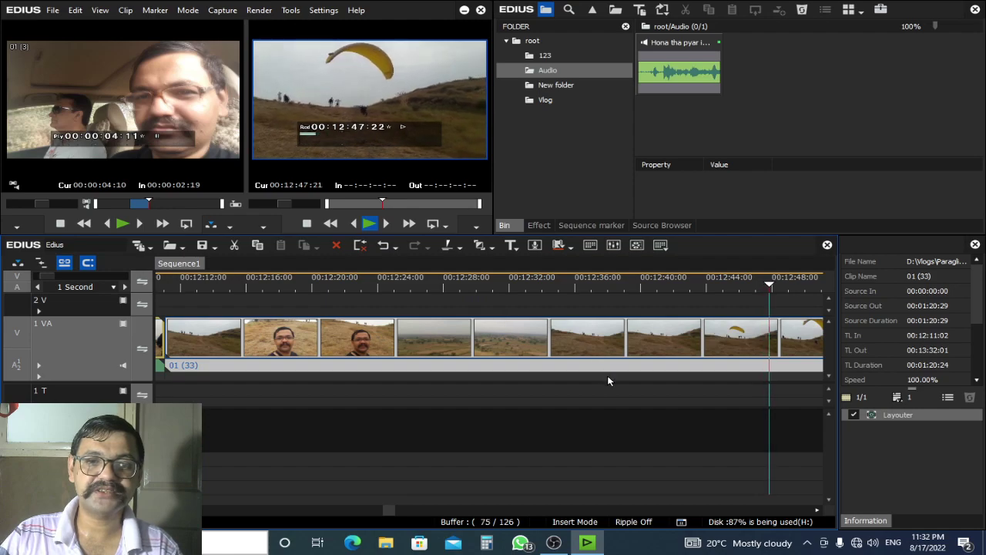
key(space)
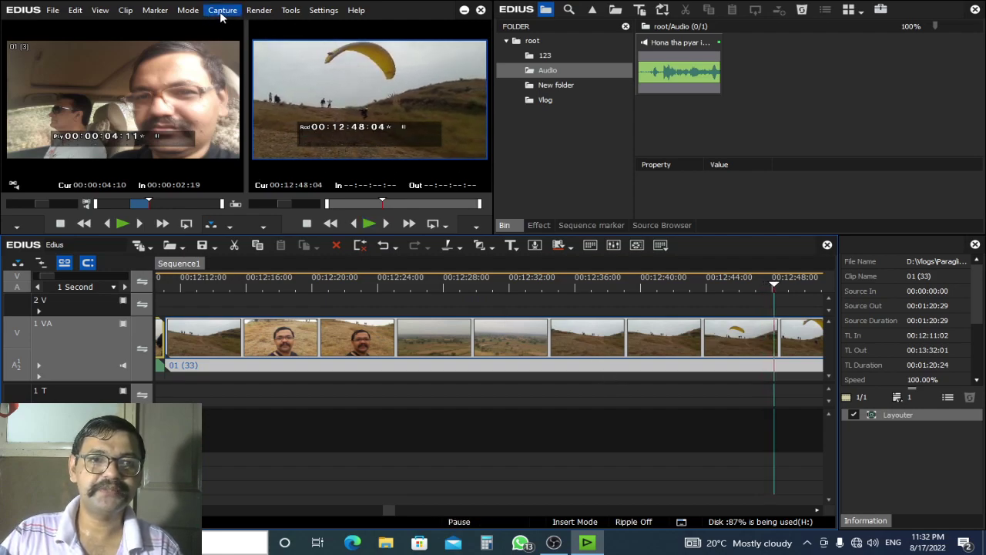
Open the User Settings, expand the Preview category and examine its Monitor page
click(324, 10)
key(Escape)
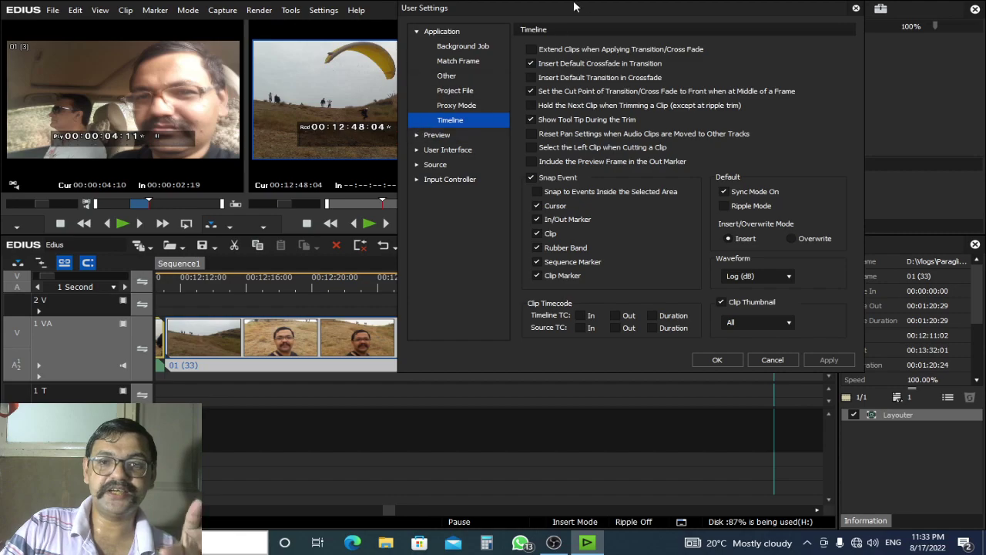
drag(587, 8, 589, 99)
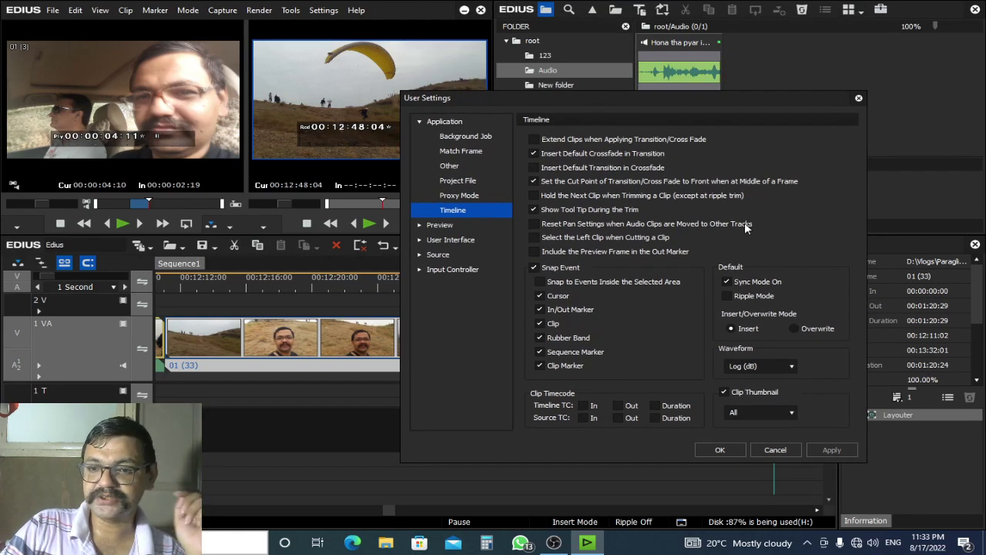
click(447, 227)
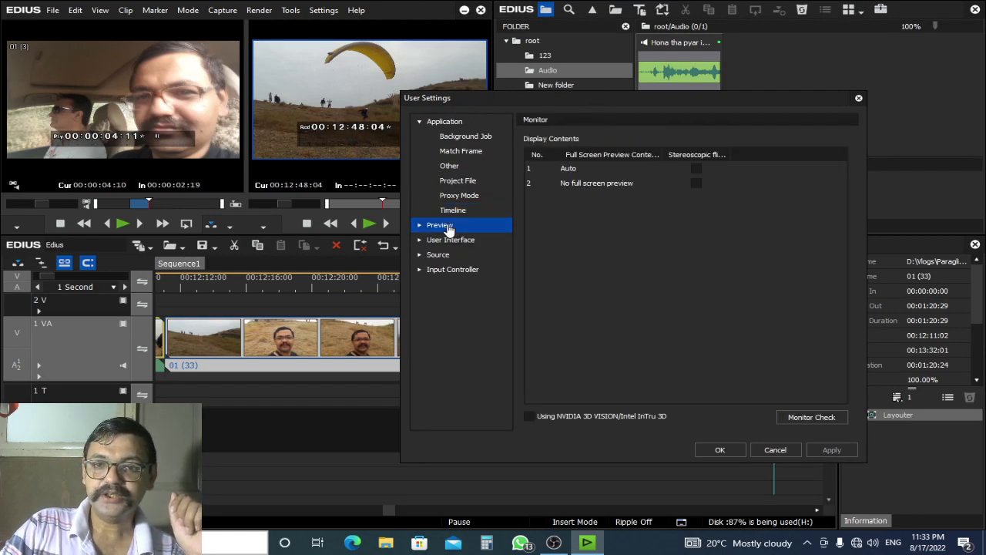
double_click(447, 226)
click(451, 240)
click(465, 255)
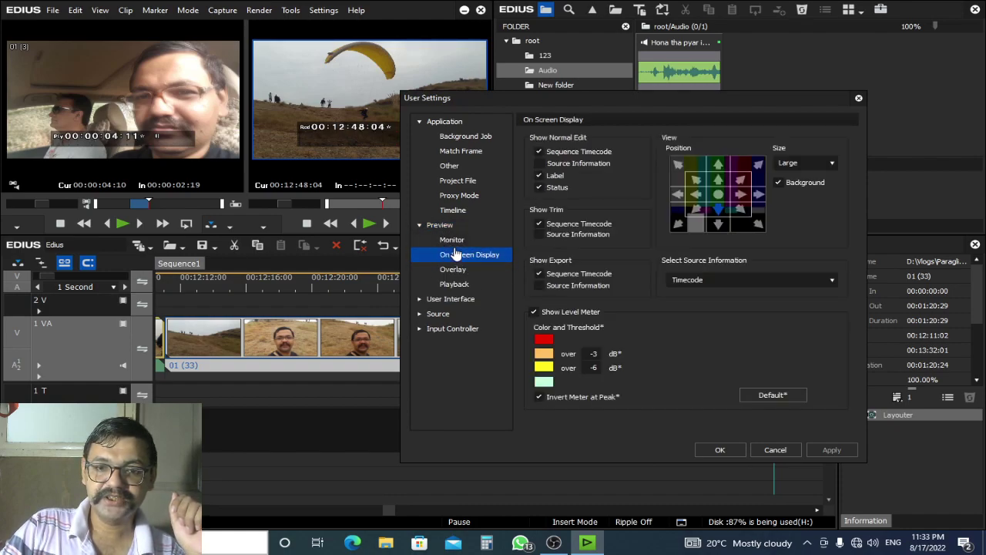
click(452, 240)
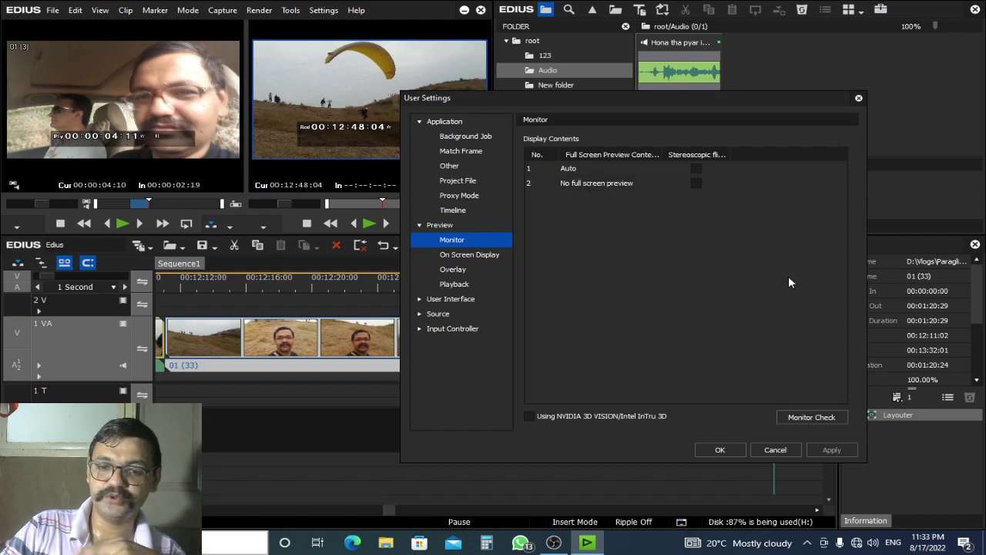
Set the On Screen Display size to Small in the Preview settings and shift the dialog clear of the previews
click(475, 255)
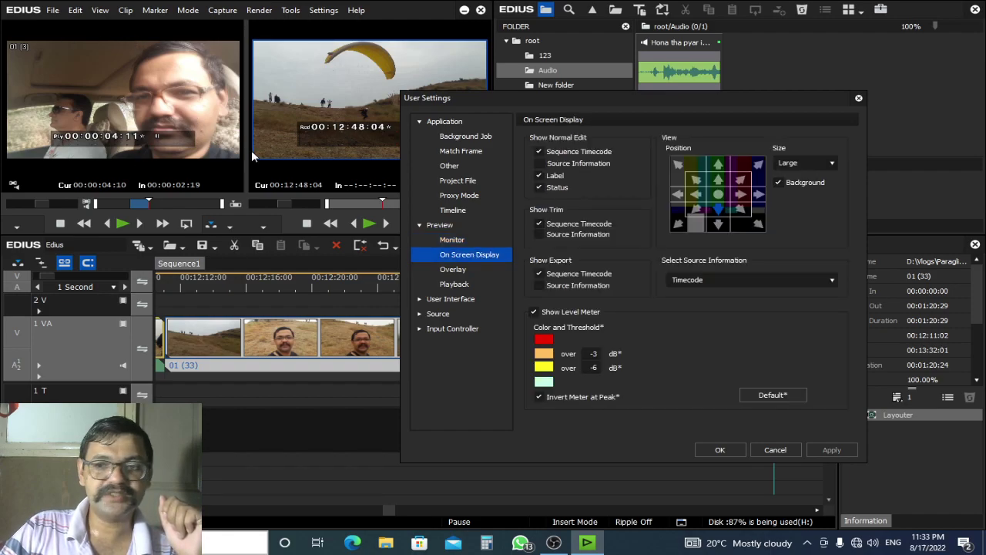
click(817, 162)
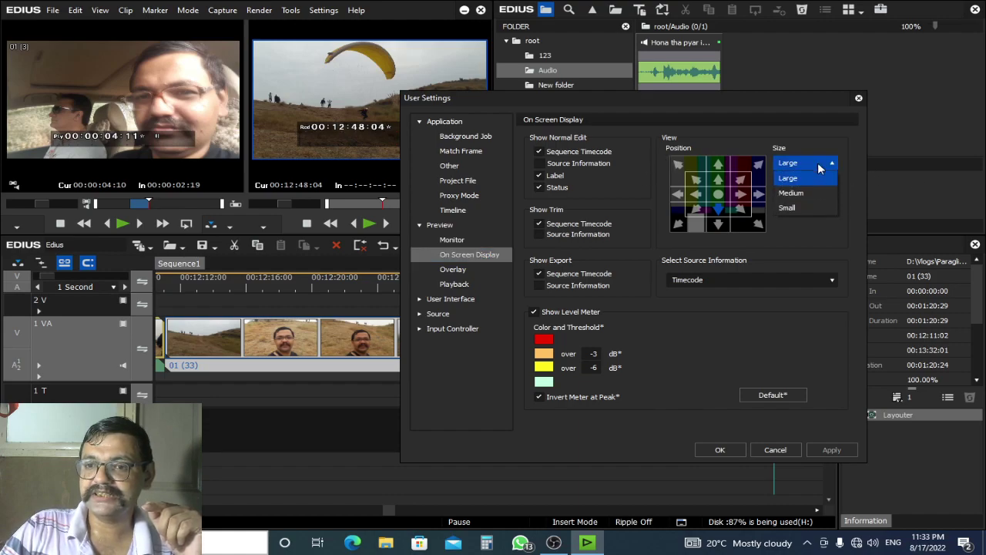
click(800, 208)
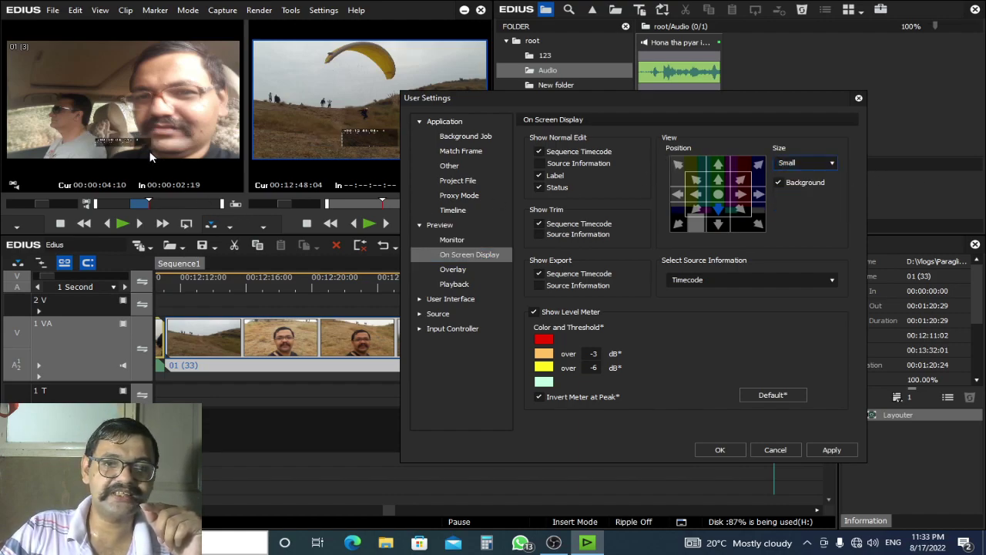
drag(514, 98, 571, 149)
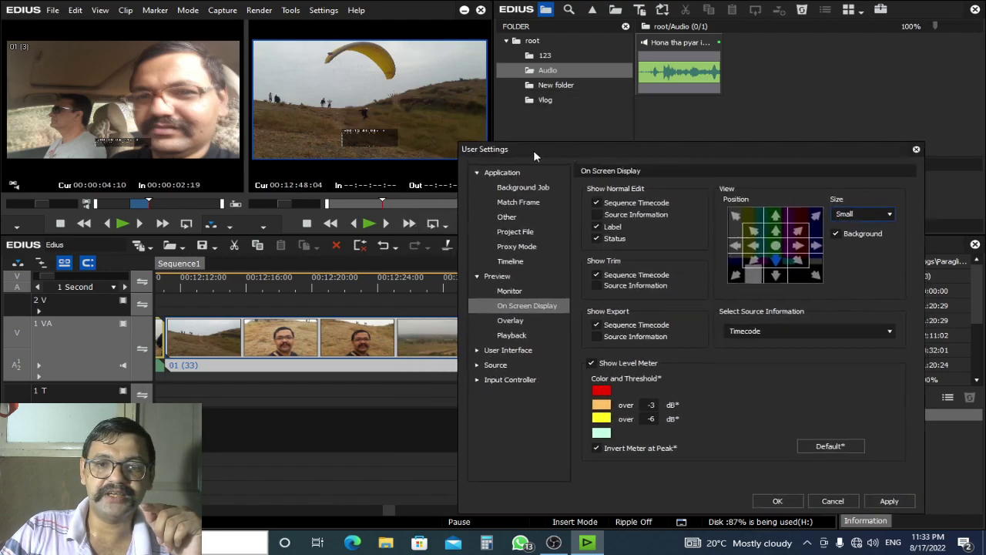
Try corner positions for the on-screen display, settle on the lower-left corner, keep Timecode as source information and confirm the settings
click(736, 275)
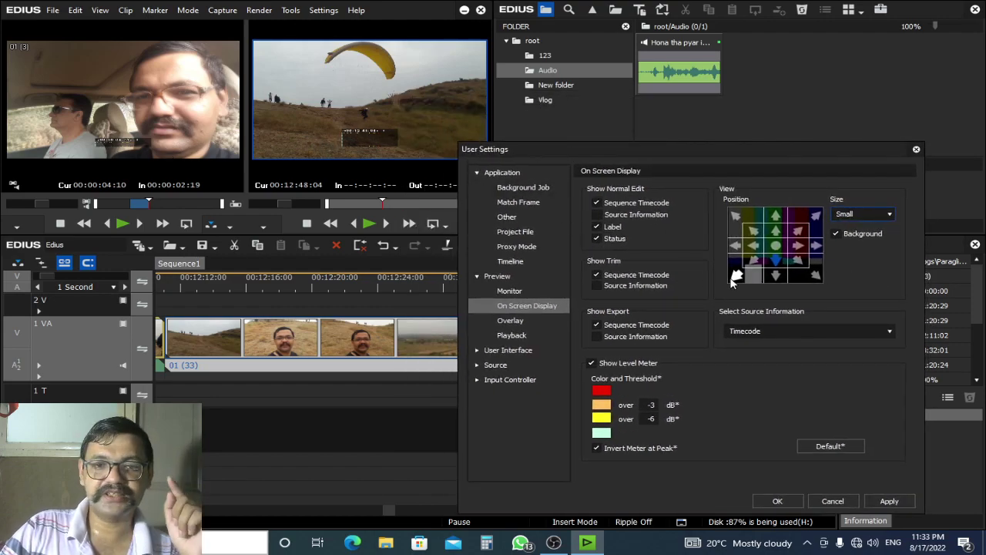
click(815, 217)
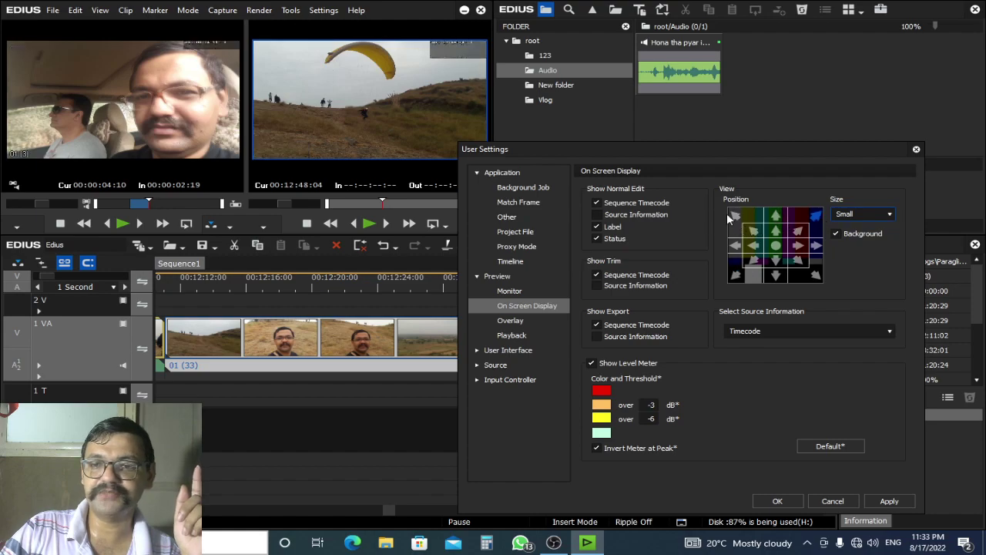
click(736, 216)
click(737, 275)
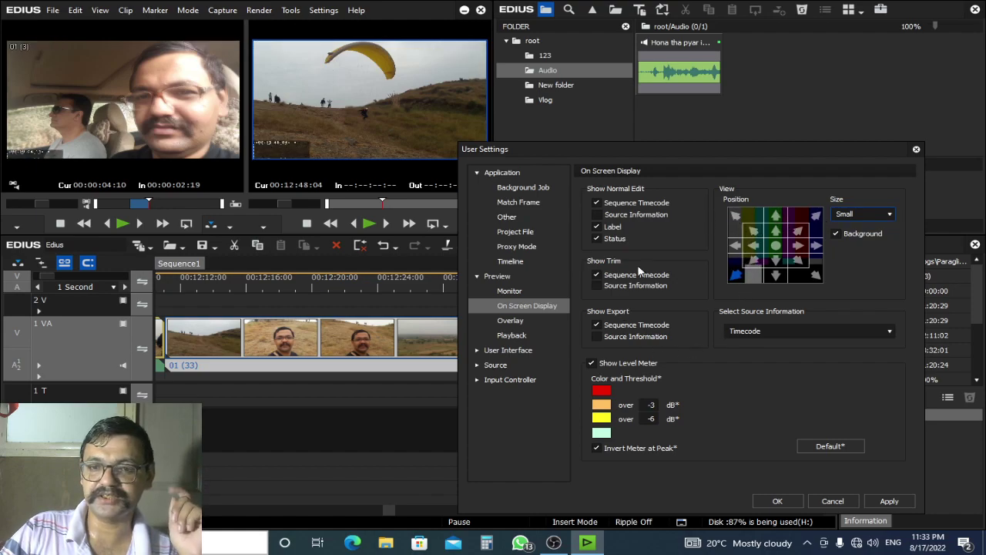
click(759, 333)
click(751, 343)
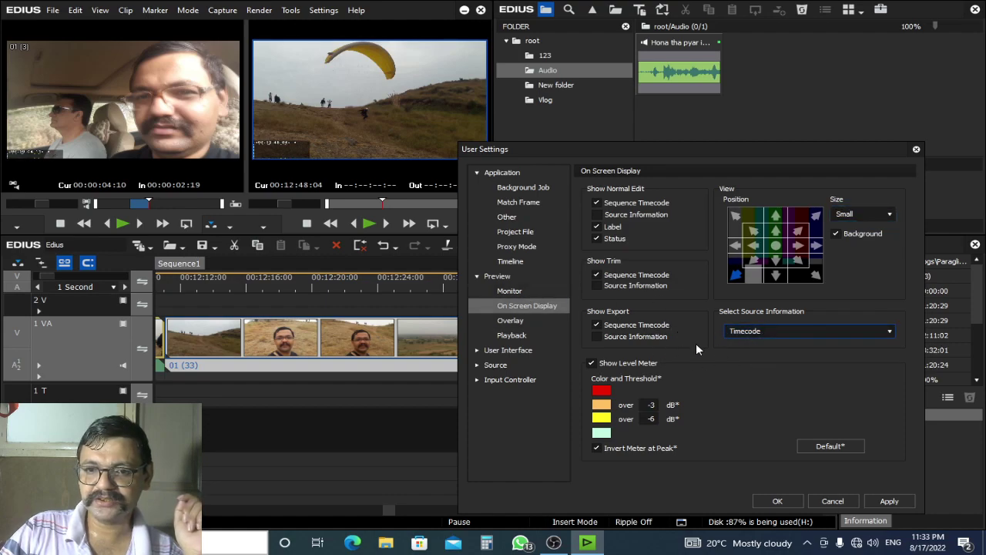
click(778, 501)
View the sequence playback full screen to check the on-screen display, and return to the editing layout
double_click(368, 111)
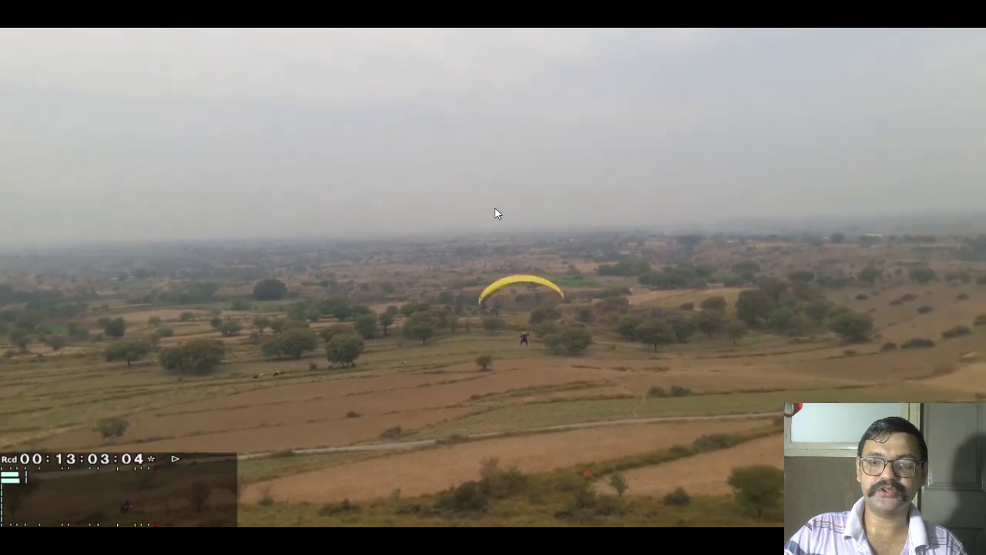
key(Escape)
Scrub through the sequence from its beginning to 00:16:59:21
click(507, 288)
drag(507, 288, 616, 288)
scroll(586, 356, down, 3)
scroll(590, 353, down, 5)
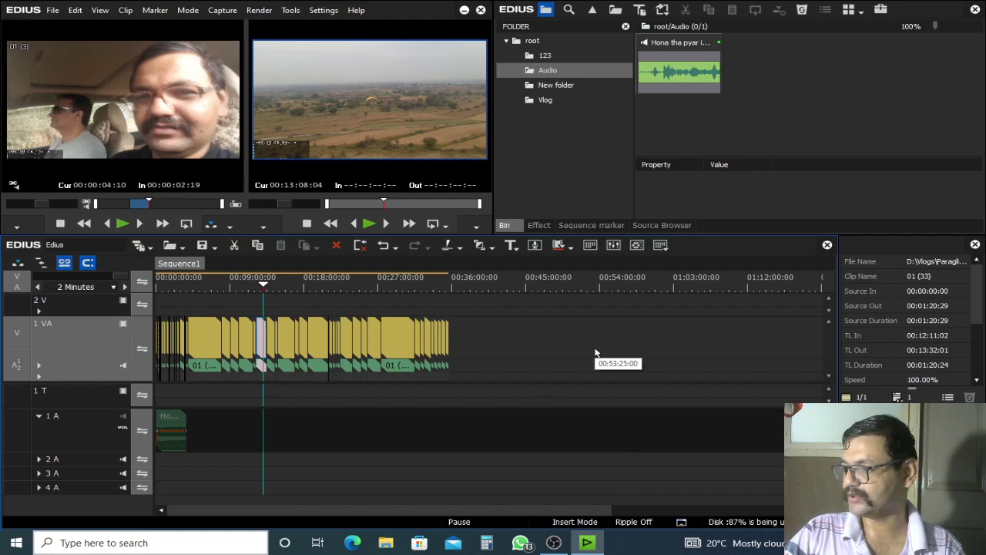
drag(202, 286, 158, 285)
key(ctrl+0)
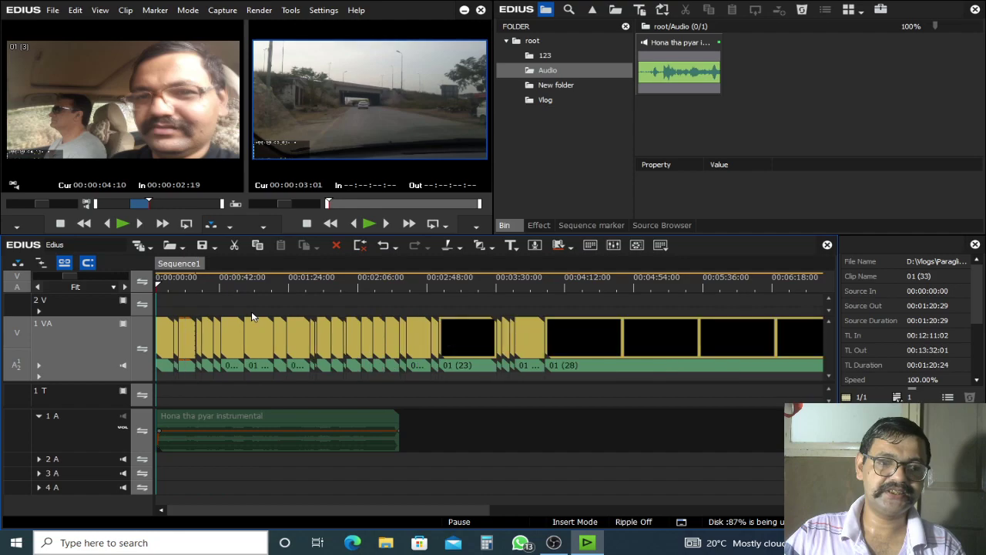
scroll(291, 296, down, 1)
click(336, 286)
drag(354, 285, 163, 381)
drag(342, 284, 434, 283)
Open the User Settings and go through the Bin, Button and Control pages of the User Interface category
click(323, 10)
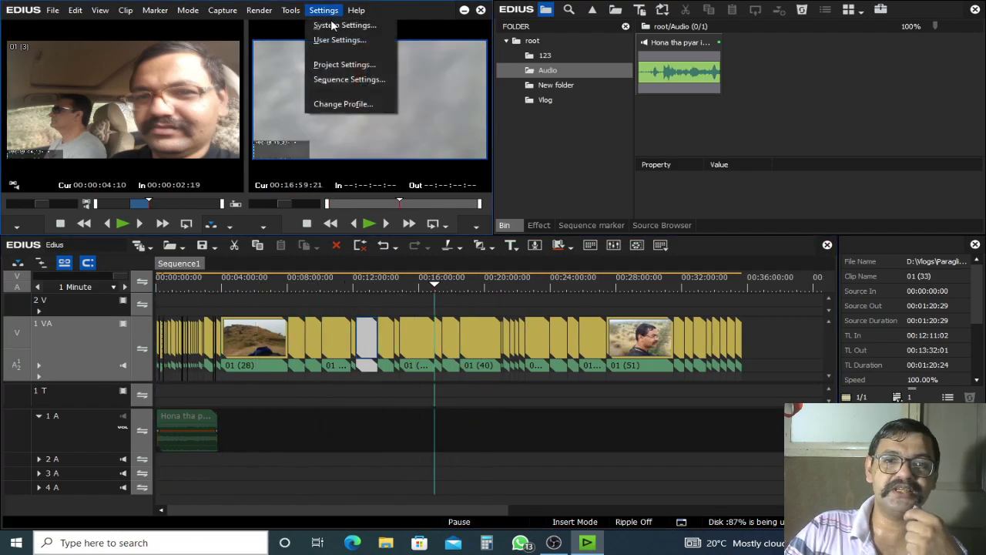
click(372, 44)
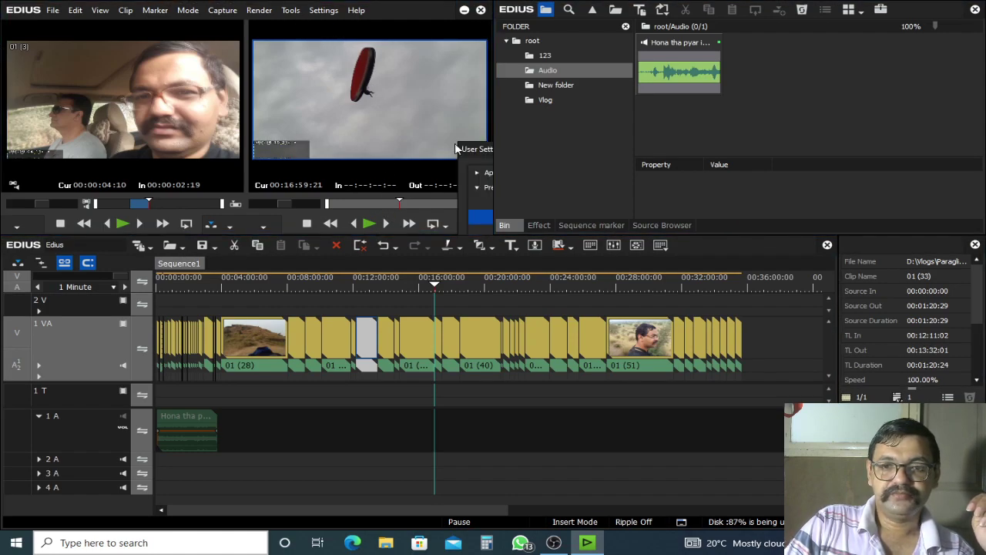
drag(567, 155, 243, 61)
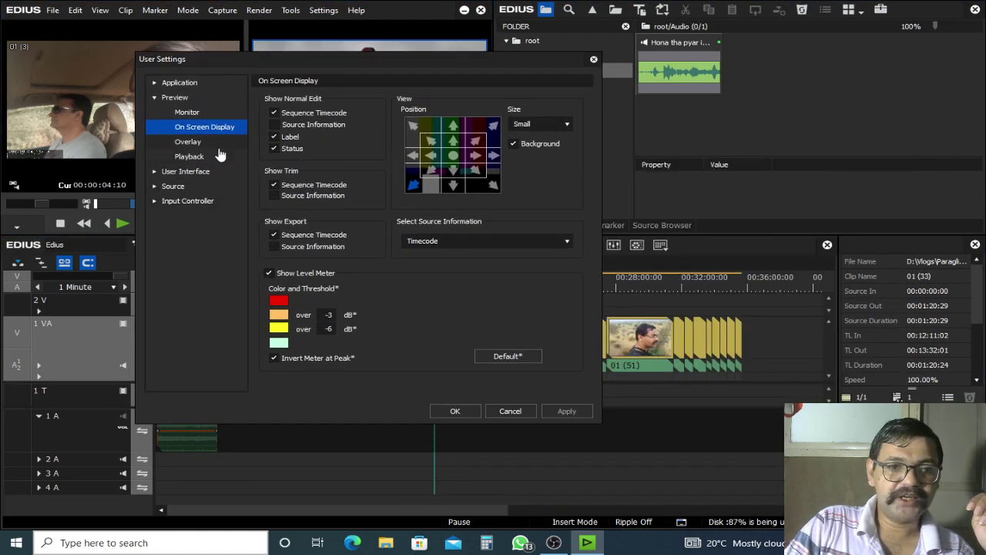
click(189, 172)
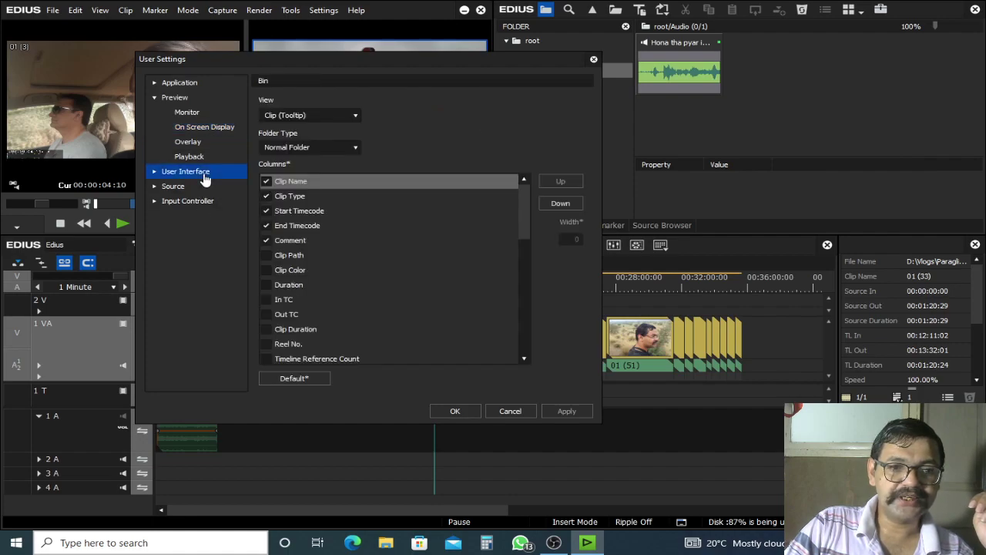
click(177, 188)
click(198, 174)
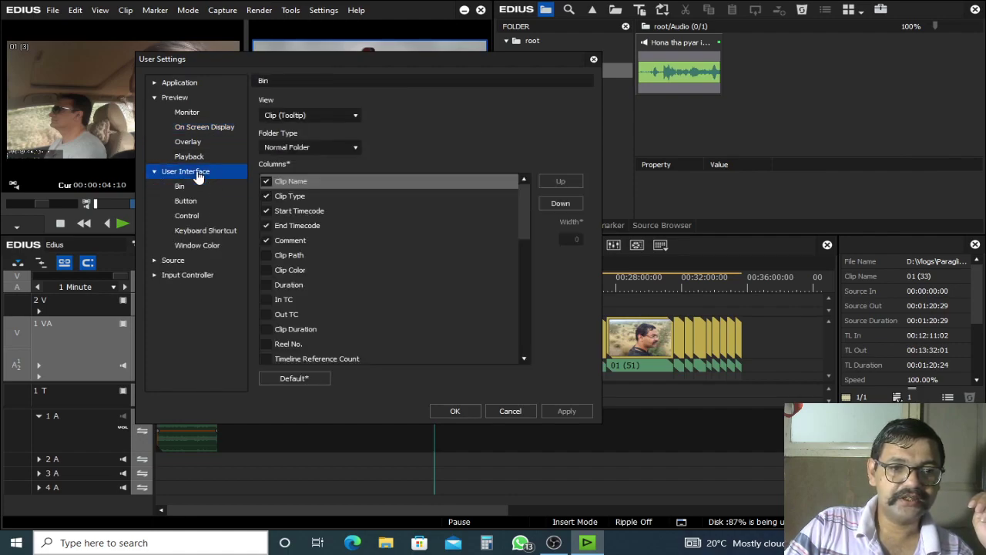
click(182, 187)
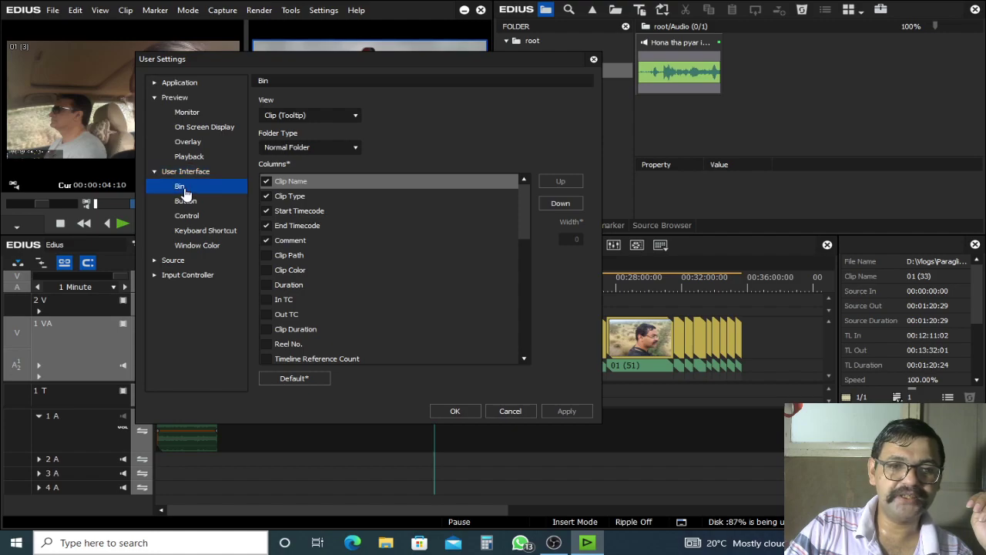
click(191, 204)
click(195, 217)
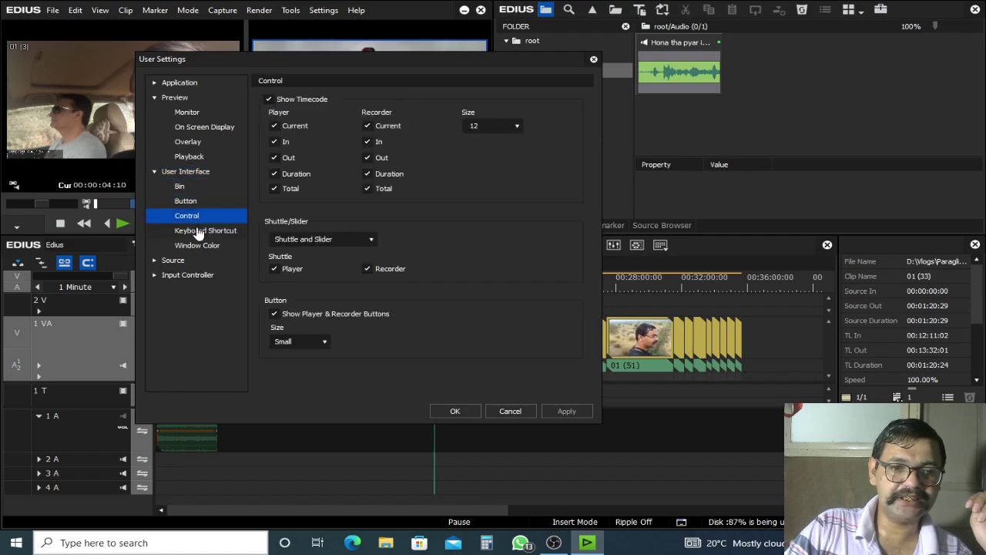
Examine the Keyboard Shortcut list of operations and assignments, and close the User Settings without changes
click(203, 231)
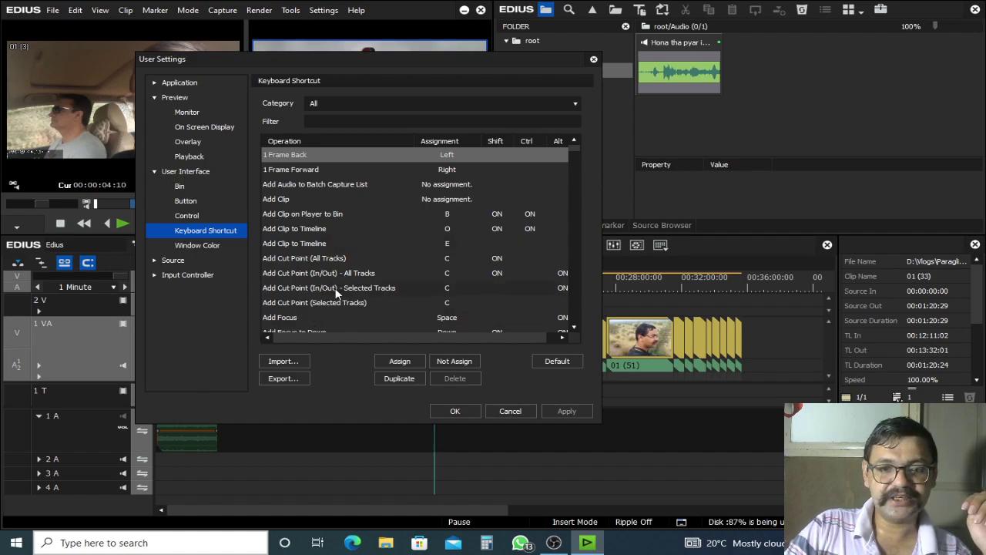
scroll(335, 293, down, 20)
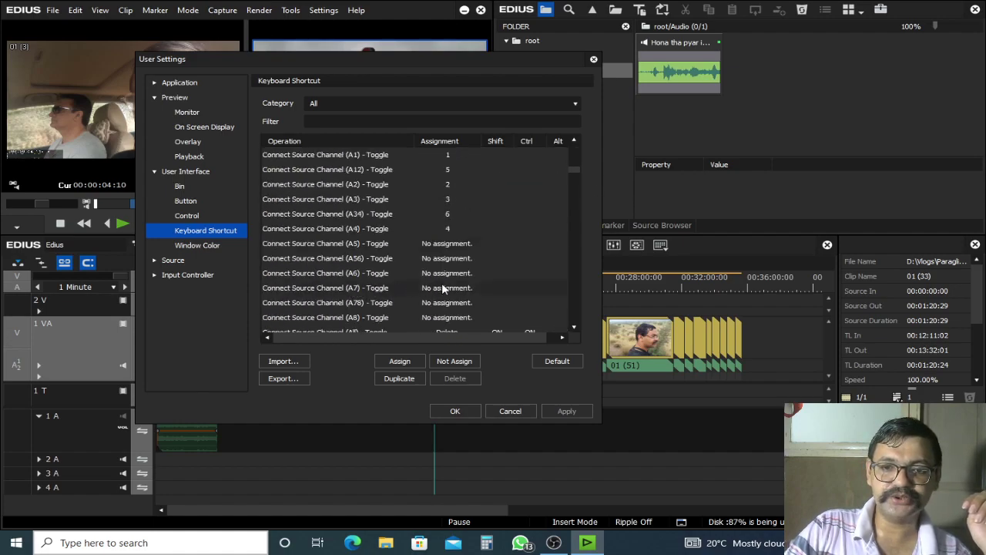
scroll(442, 283, up, 15)
scroll(445, 269, up, 5)
click(506, 408)
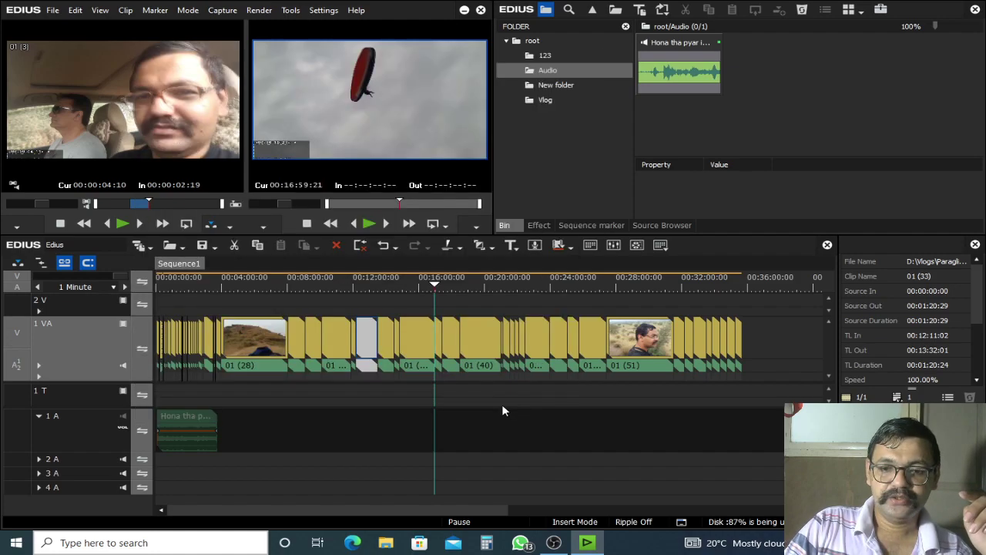
Mark the range from 00:05:33:14 to 00:06:25:11 in clip 01 (28) and delete it, leaving a gap
click(243, 288)
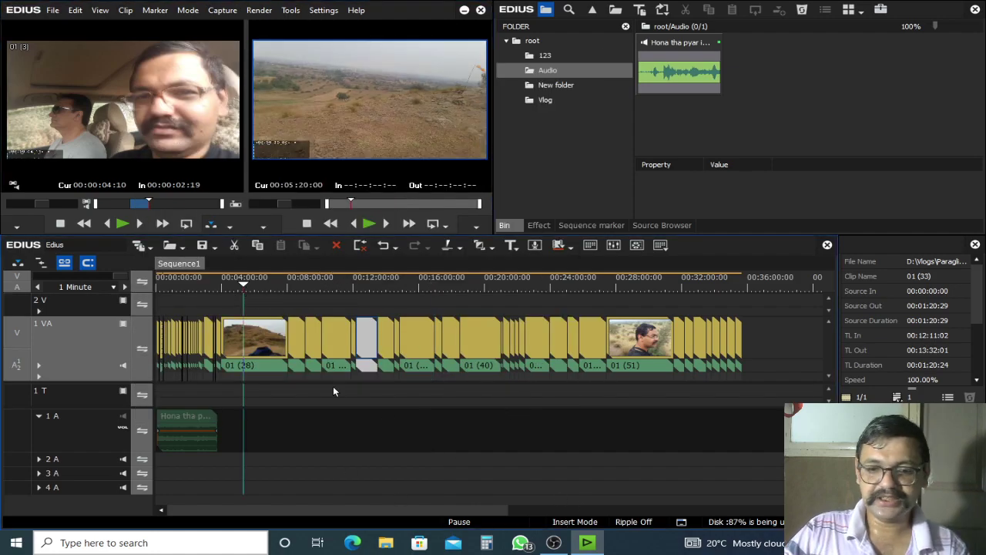
scroll(244, 322, up, 4)
mouse_move(239, 276)
mouse_down()
mouse_move(460, 287)
mouse_move(370, 286)
mouse_move(534, 304)
mouse_move(469, 281)
mouse_move(504, 286)
mouse_move(487, 292)
mouse_up()
key(i)
key(o)
scroll(535, 304, down, 2)
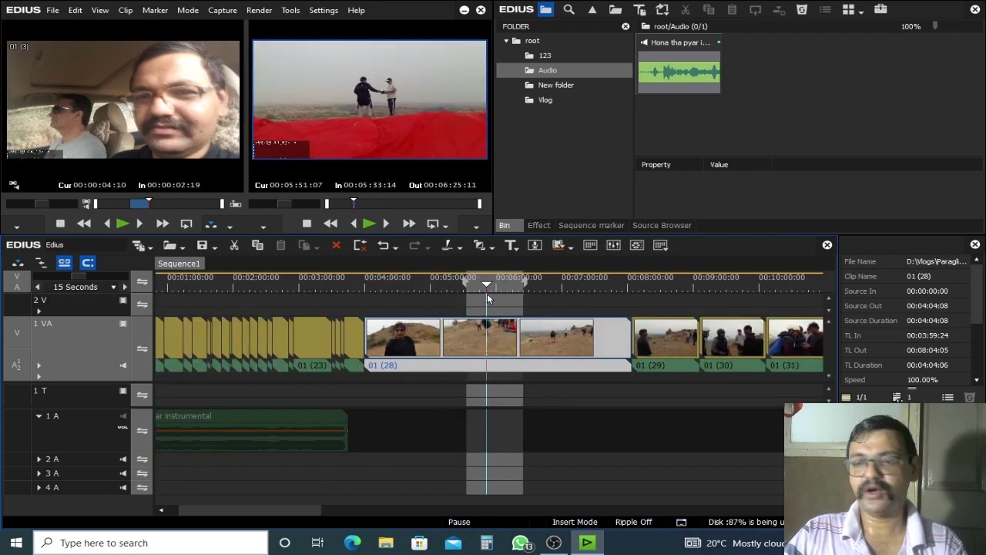
key(d)
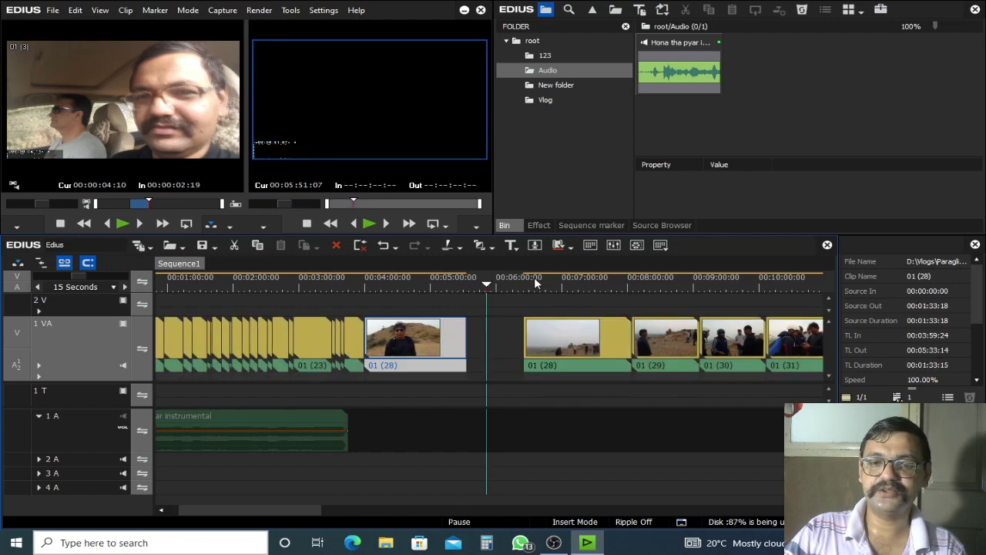
Mark the range from 00:08:37:13 to 00:08:52:13 in clip 01 (29) and delete it, leaving a gap
click(578, 301)
click(580, 303)
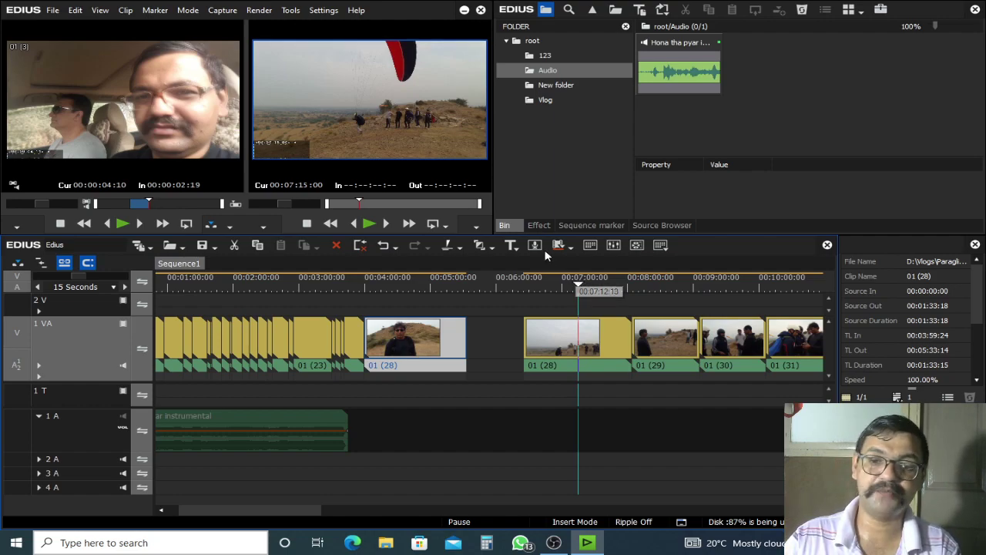
drag(675, 284, 685, 286)
key(i)
key(o)
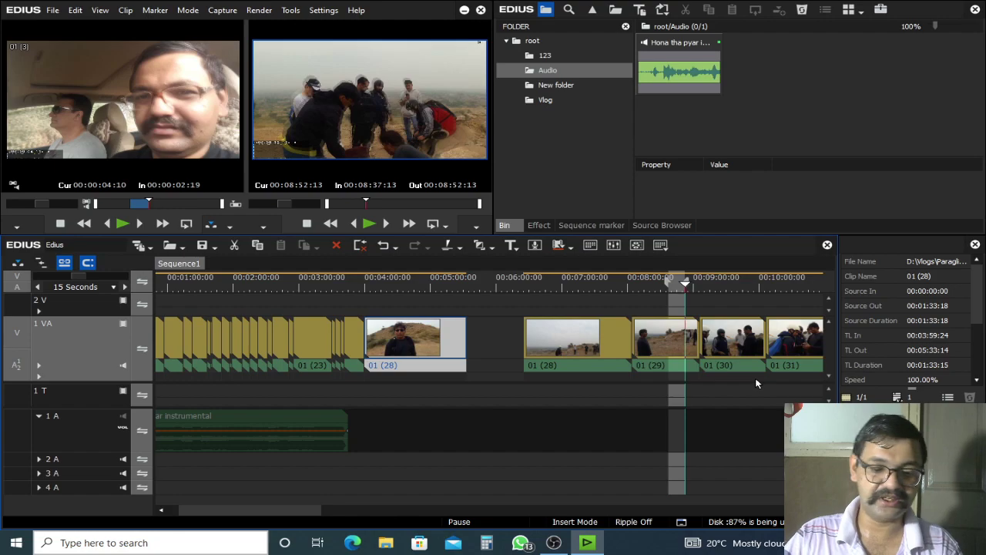
key(d)
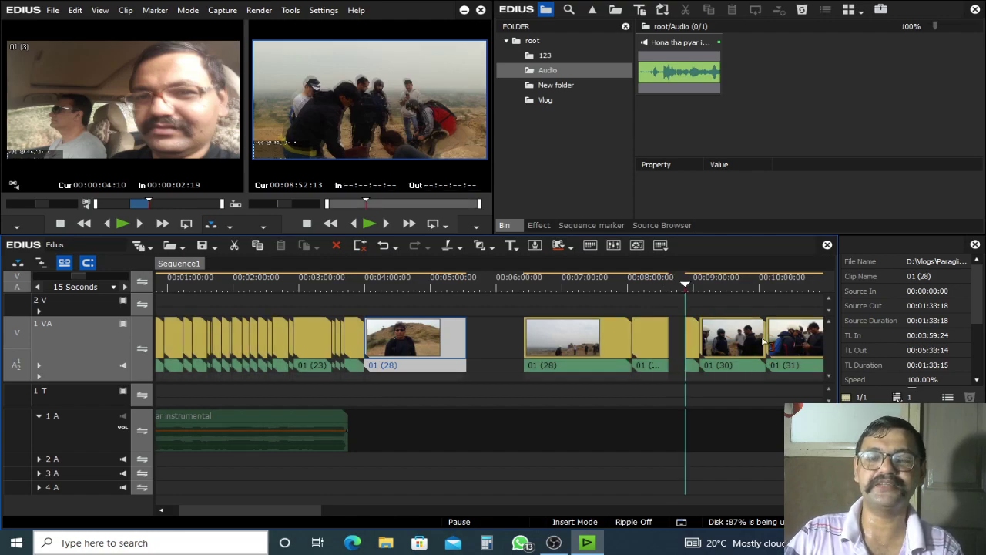
Undo the range deletions in clips 01 (29) and 01 (28)
click(731, 284)
scroll(551, 342, down, 10)
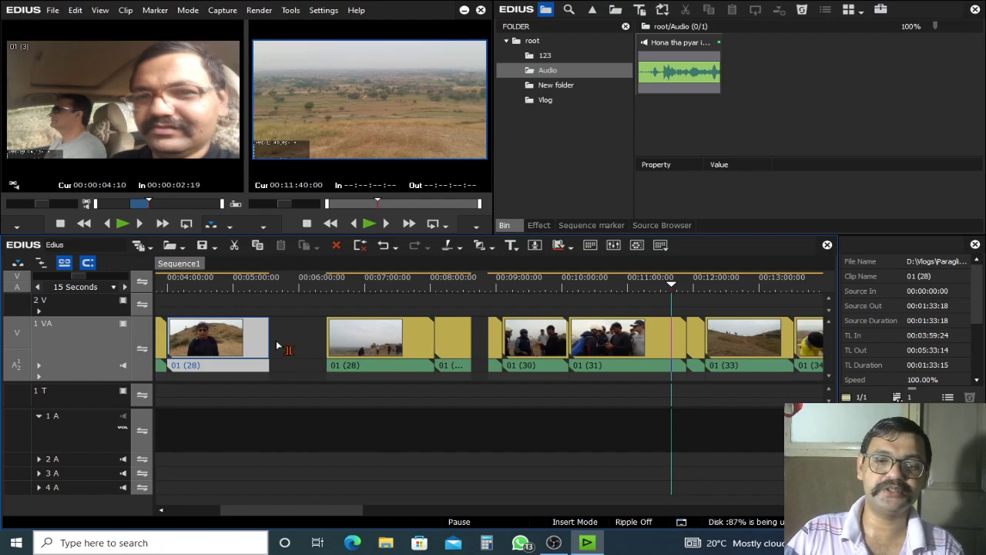
key(ctrl+z)
key(ctrl+z)
key(bracketright)
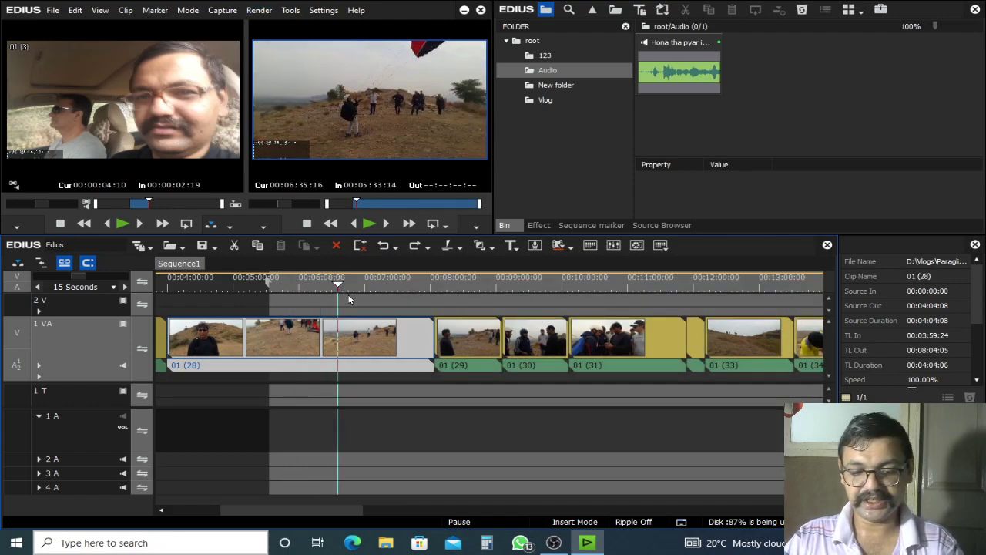
Practise setting in and out points in clip 01 (28), ending with a range from 00:04:51:22 to 00:05:46:22
key(o)
click(276, 285)
drag(276, 285, 245, 284)
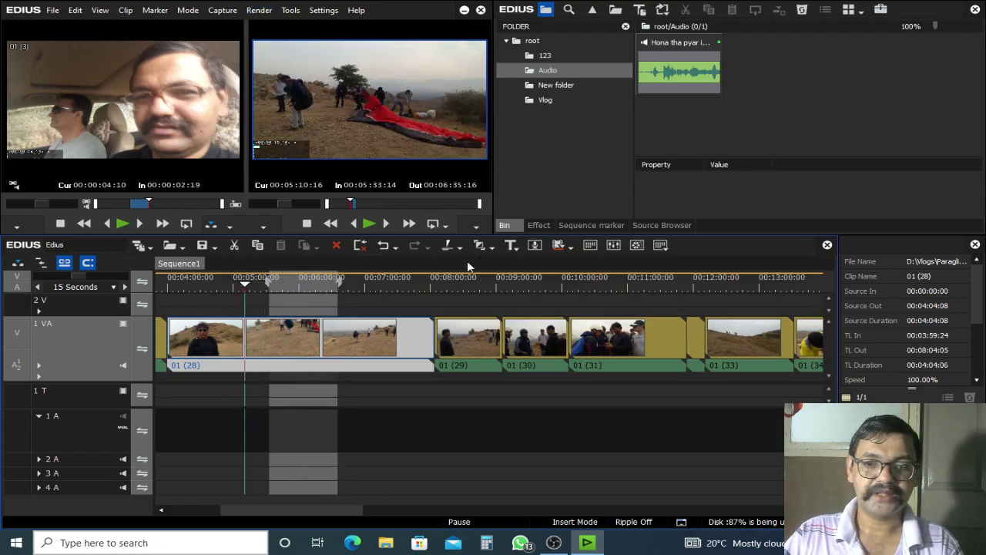
click(225, 286)
key(i)
click(284, 285)
key(o)
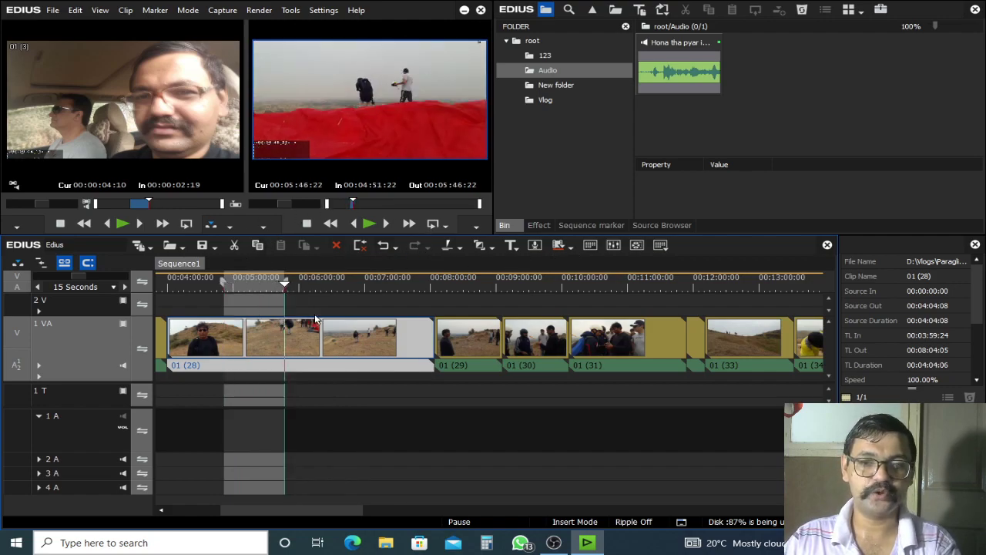
Switch the preview to Single Mode and mark the range from 00:05:46:22 to 00:06:26:22 in clip 01 (28)
click(100, 10)
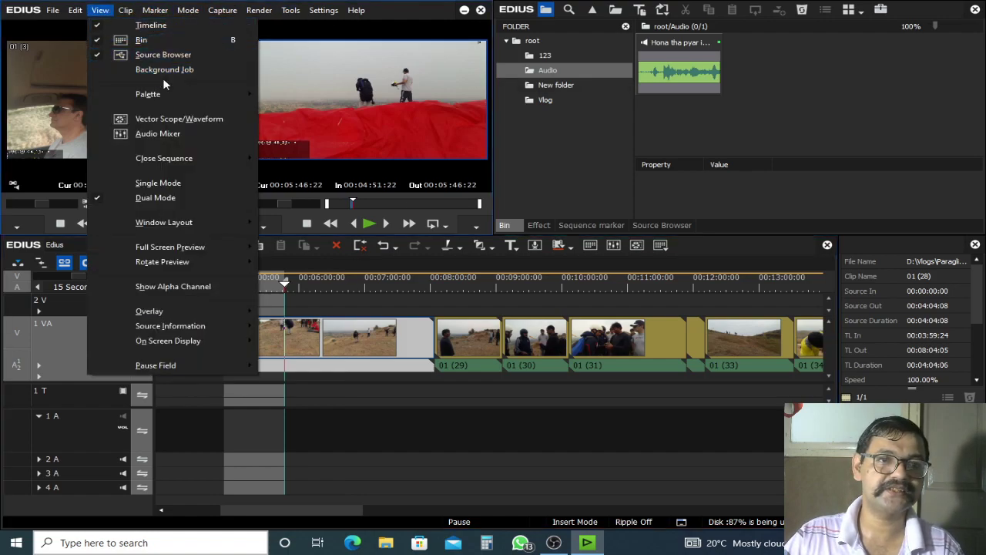
click(191, 183)
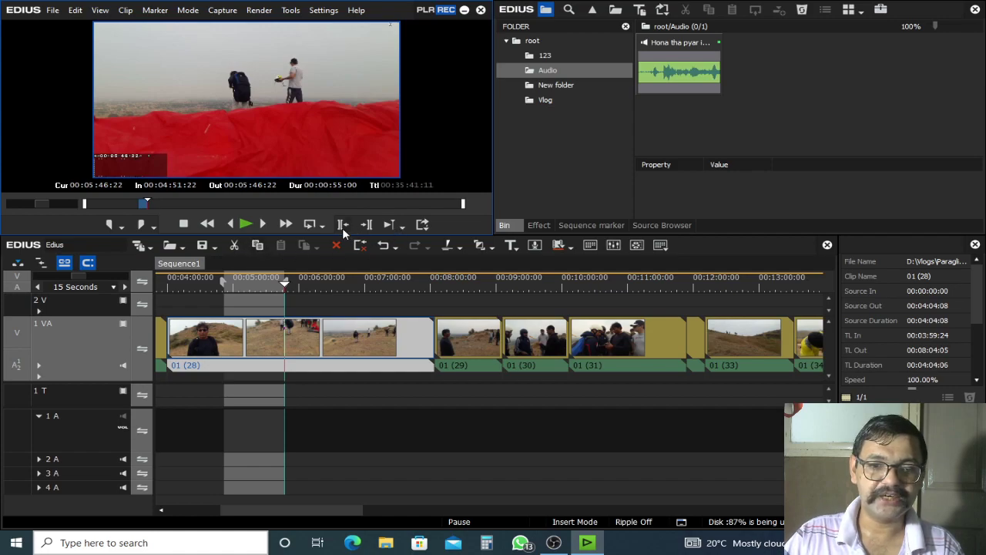
click(116, 228)
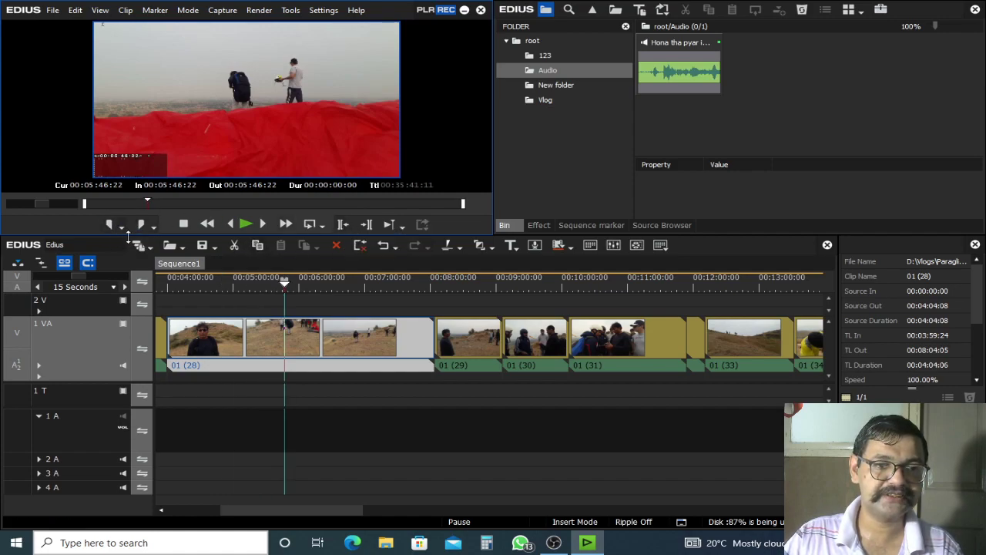
drag(286, 287, 329, 285)
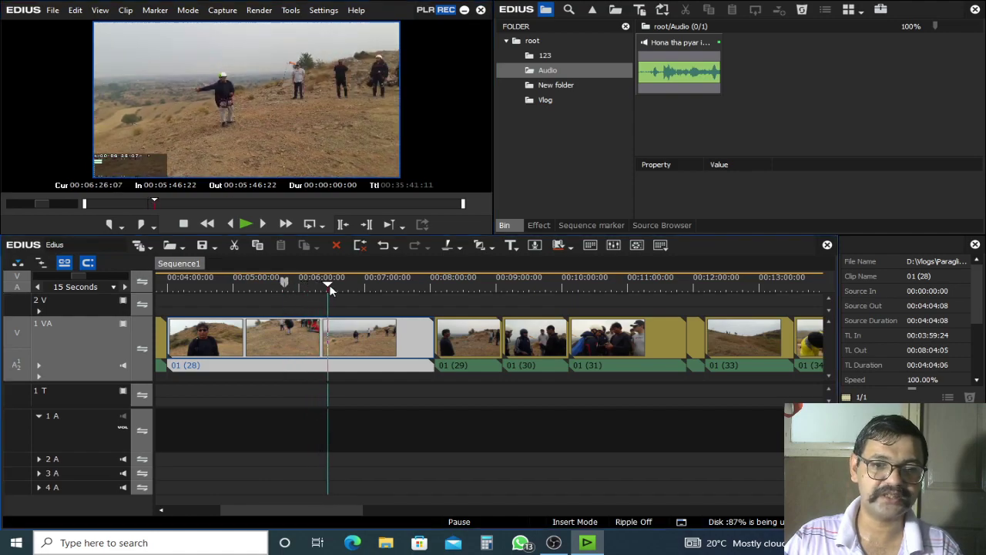
click(141, 225)
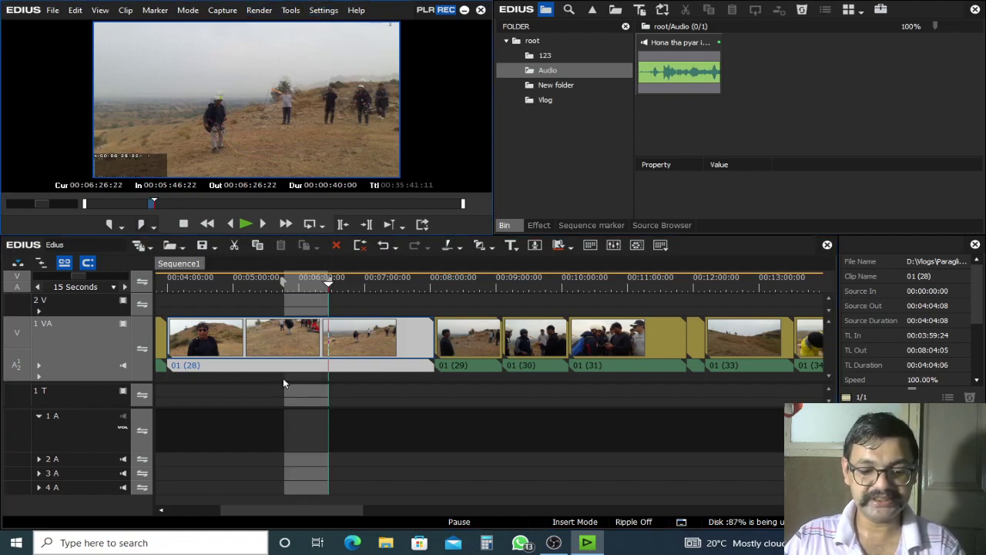
Try deleting the marked range from clip 01 (28), and undo the deletion
key(d)
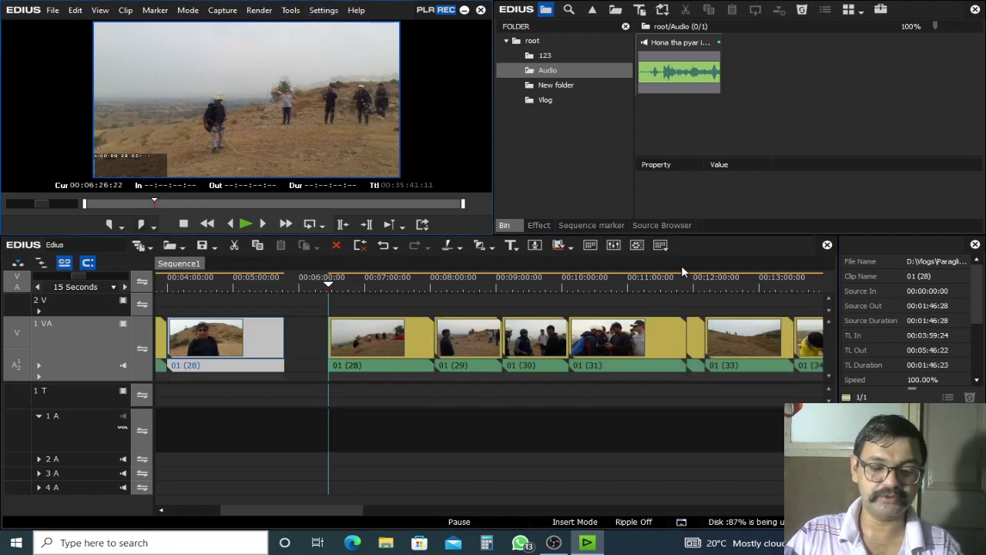
key(ctrl+z)
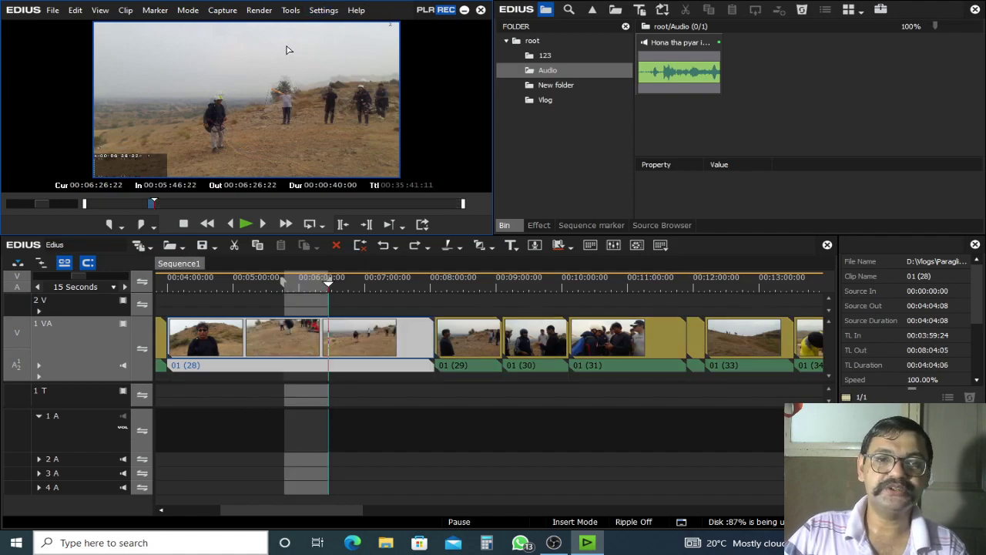
Remove the D key assignment from the Delete (Between In/Out) - Follow Mode operation in the keyboard shortcut user settings
click(324, 10)
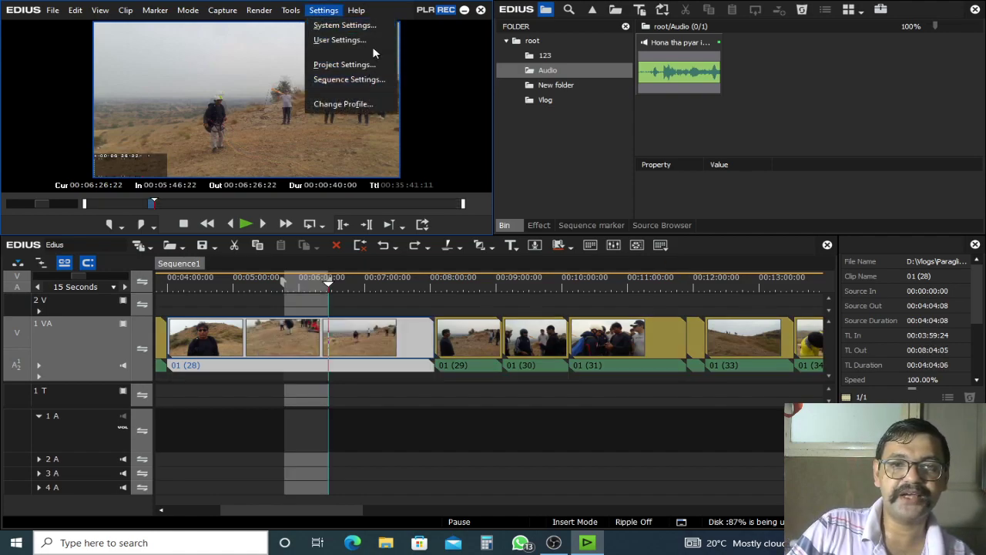
click(371, 41)
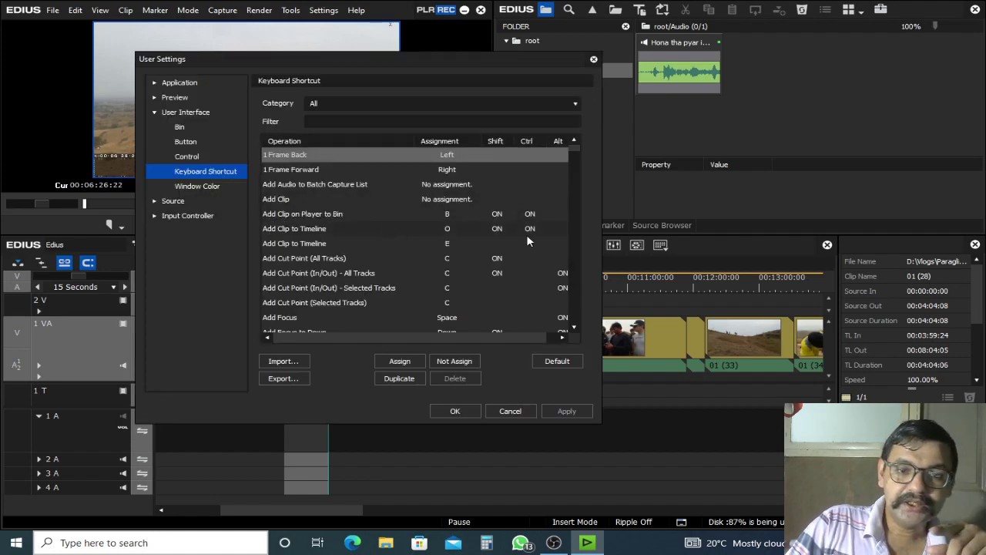
drag(574, 148, 582, 187)
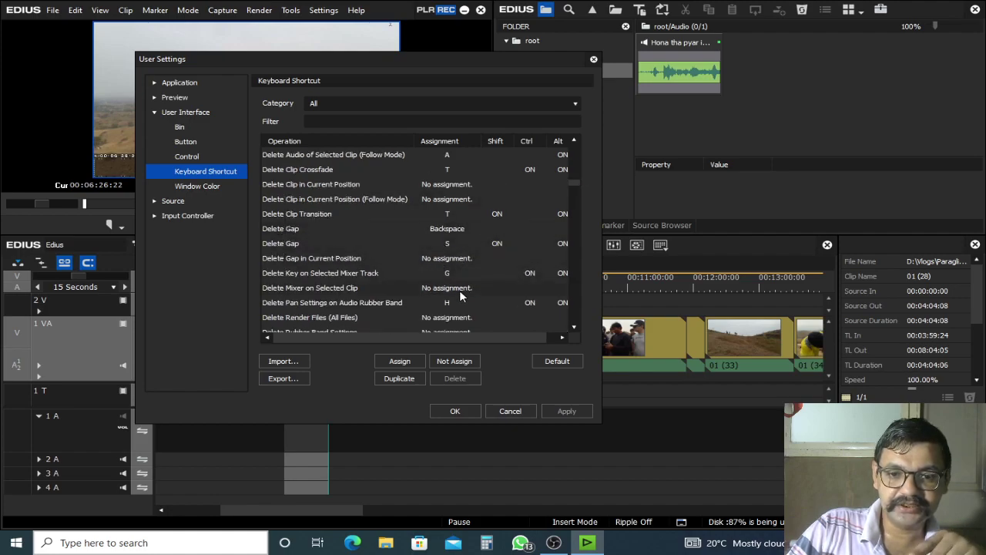
scroll(467, 284, up, 2)
click(289, 169)
scroll(357, 224, up, 1)
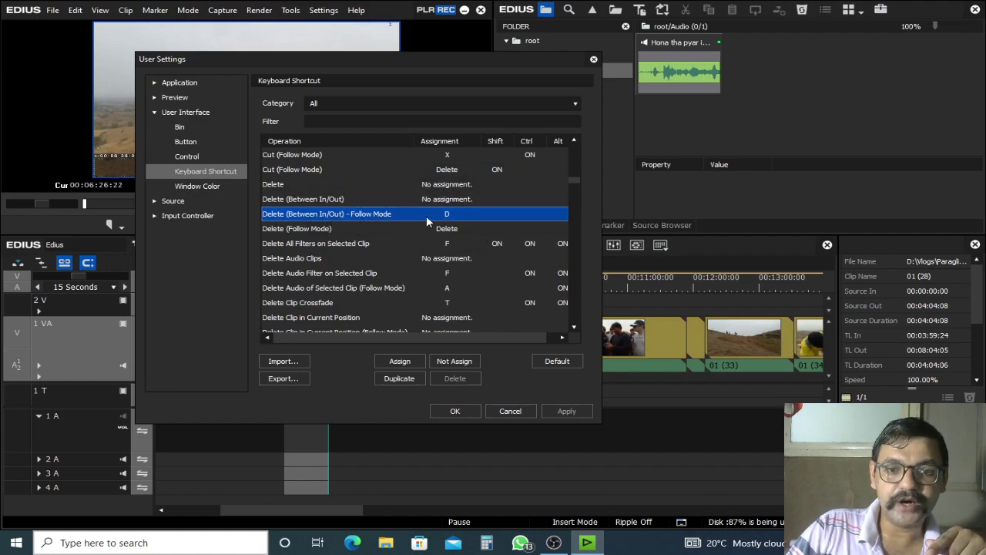
drag(449, 339, 482, 336)
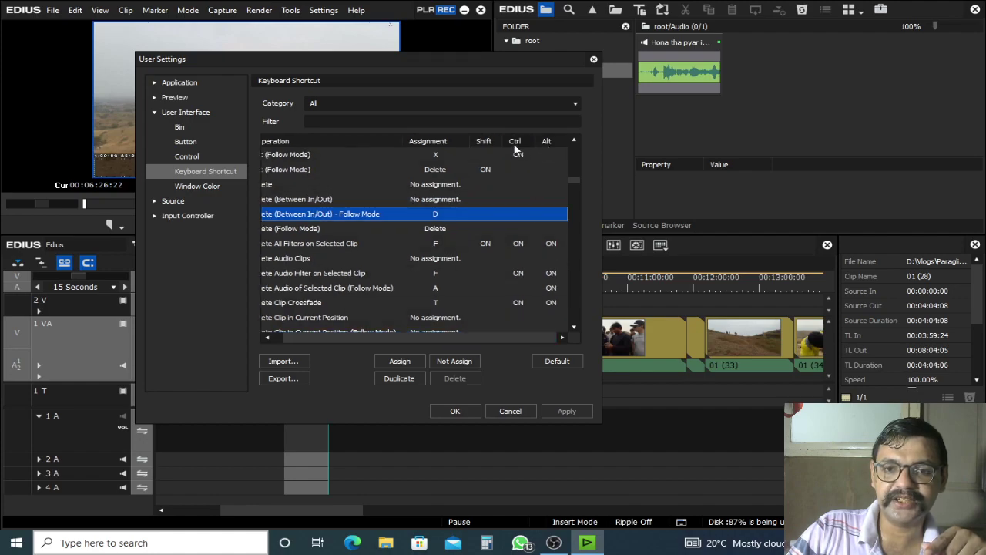
click(457, 364)
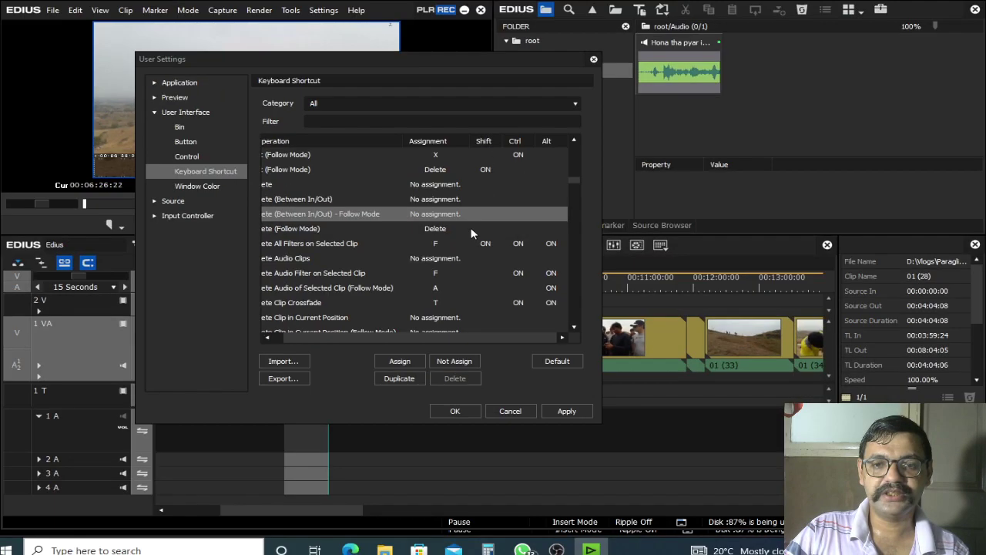
click(455, 412)
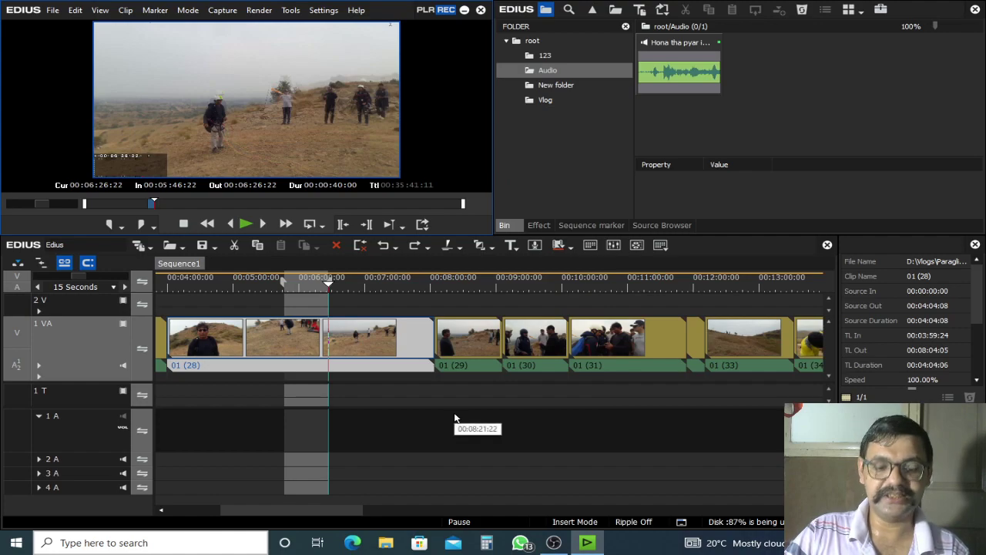
Go to the cut between clips 01 (28) and 01 (29), select clip 01 (29), and play its opening moments
drag(356, 291, 329, 286)
key(Page_Down)
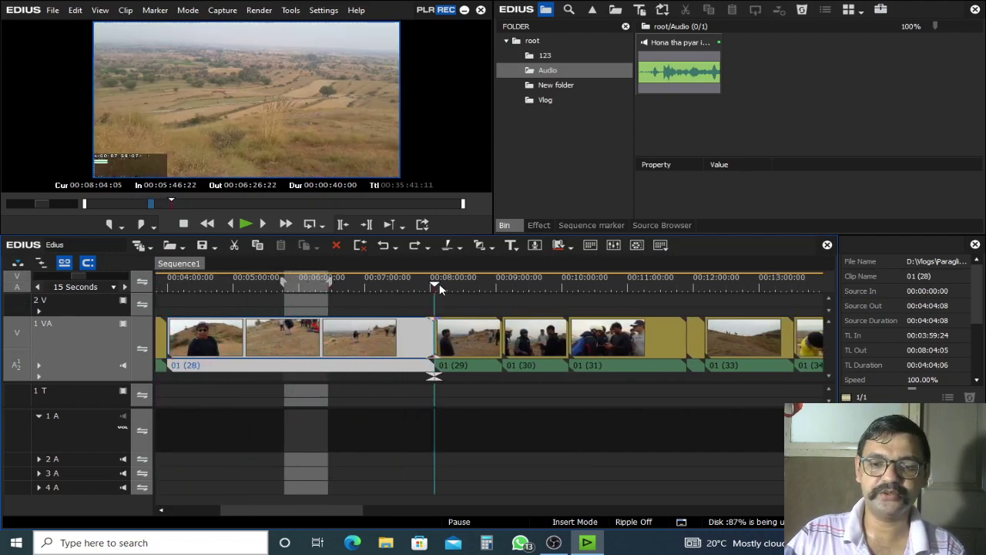
click(457, 358)
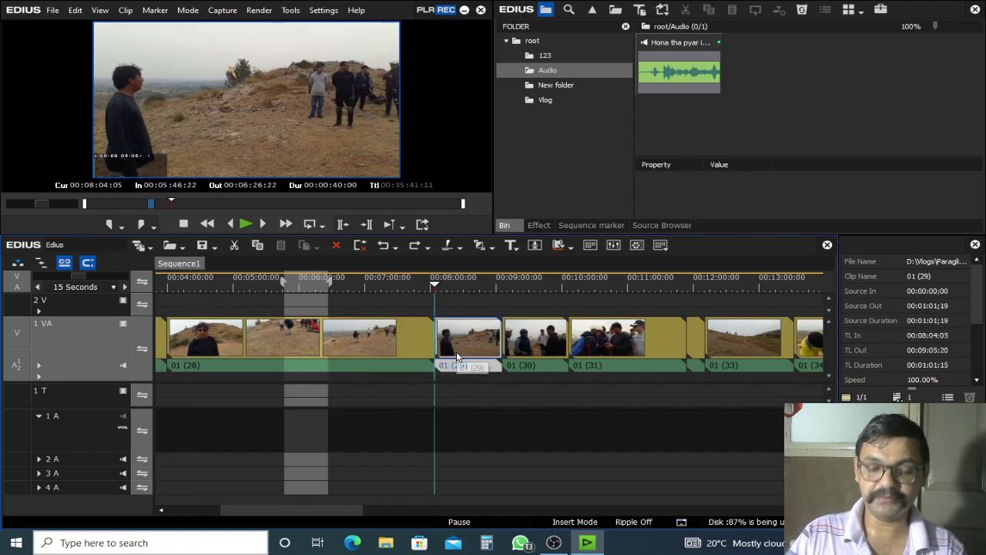
scroll(407, 309, up, 3)
click(402, 287)
key(space)
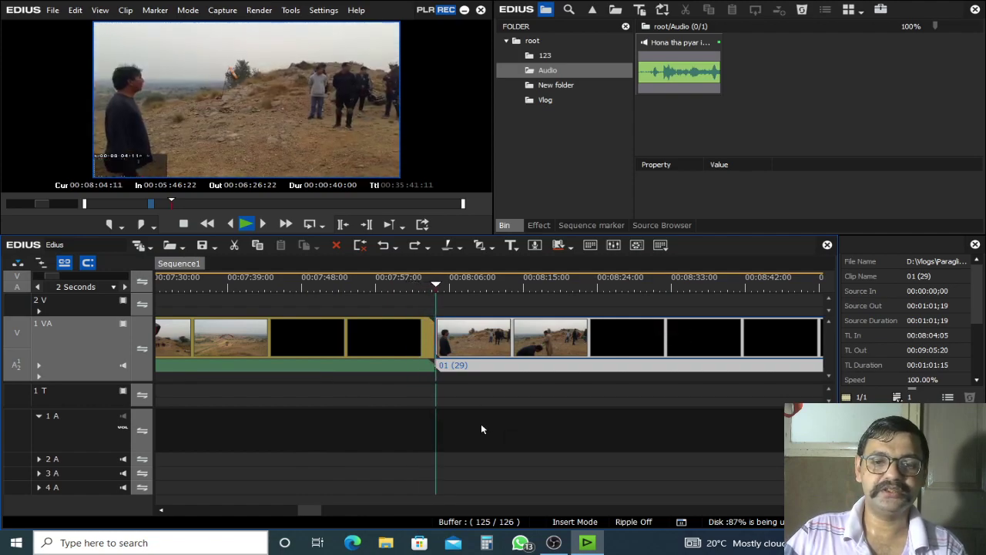
key(space)
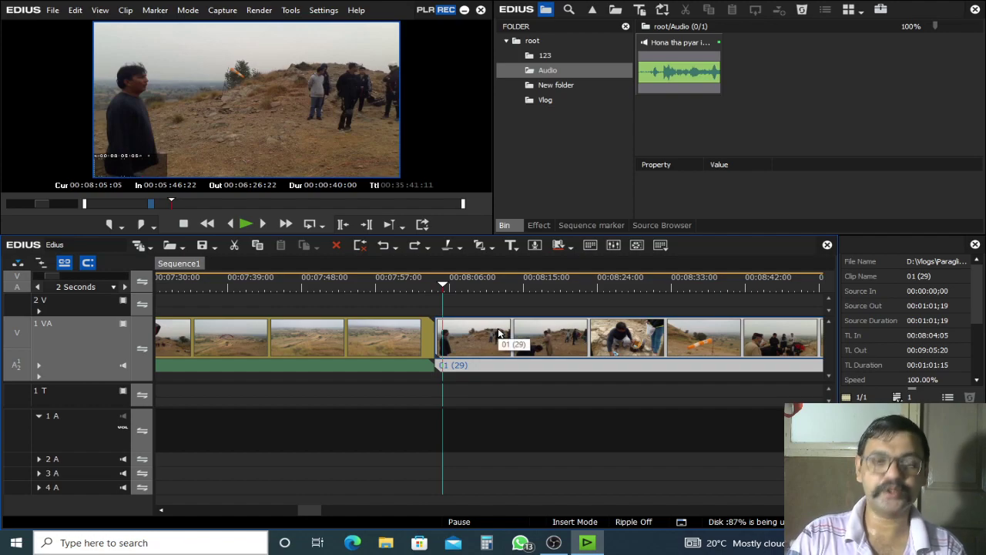
Add a one-second Dissolve transition at the cut between clips 01 (28) and 01 (29), and preview it in playback
key(ctrl+p)
key(ctrl+KP_Add)
key(ctrl+KP_Add)
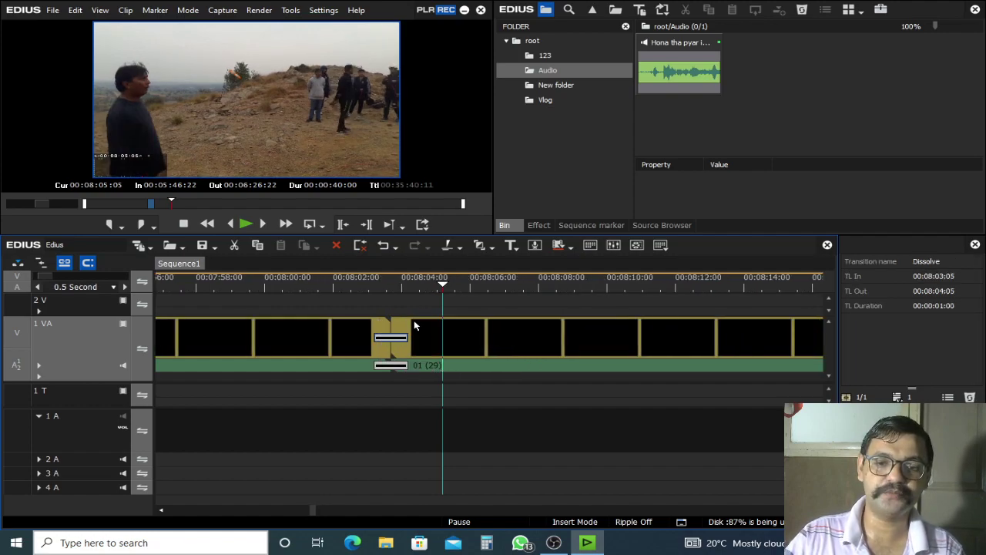
click(374, 274)
key(space)
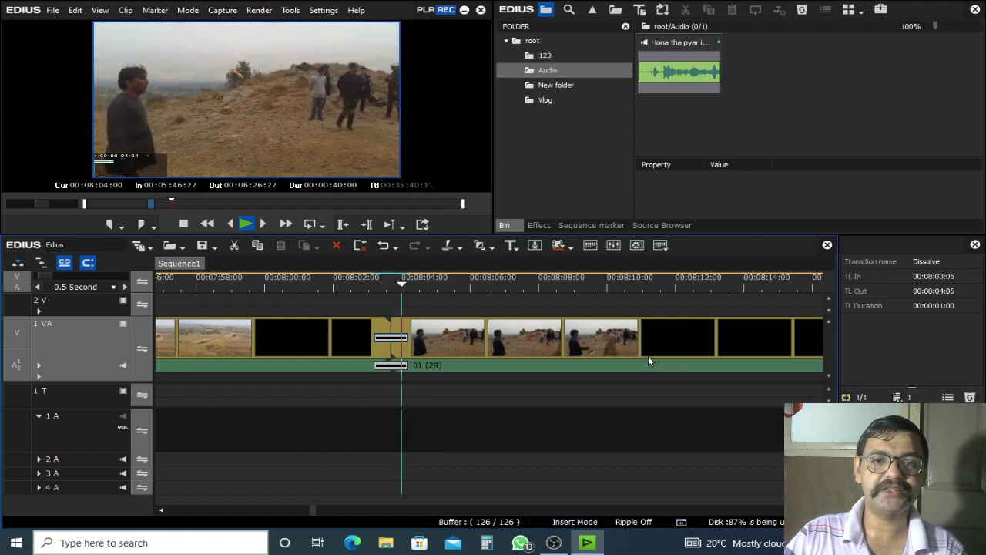
key(space)
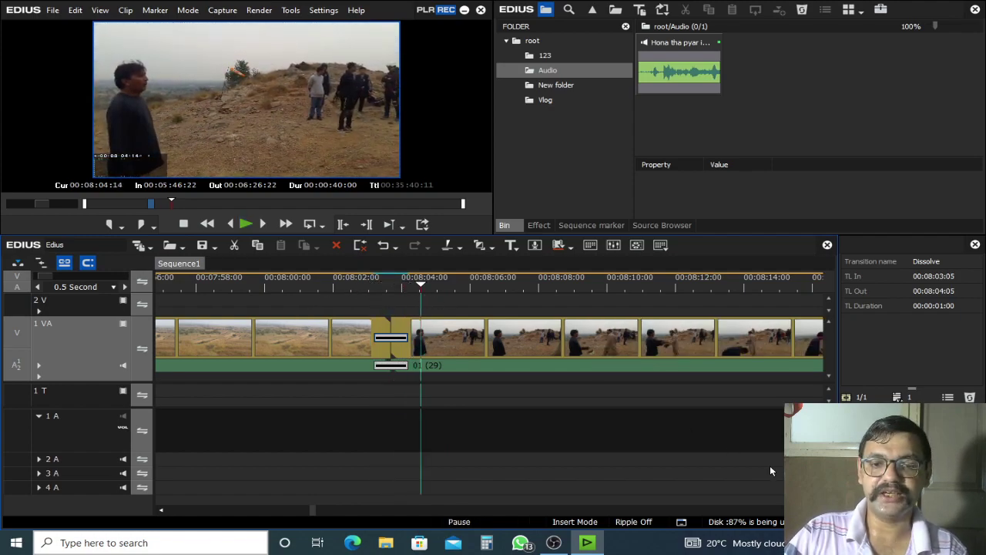